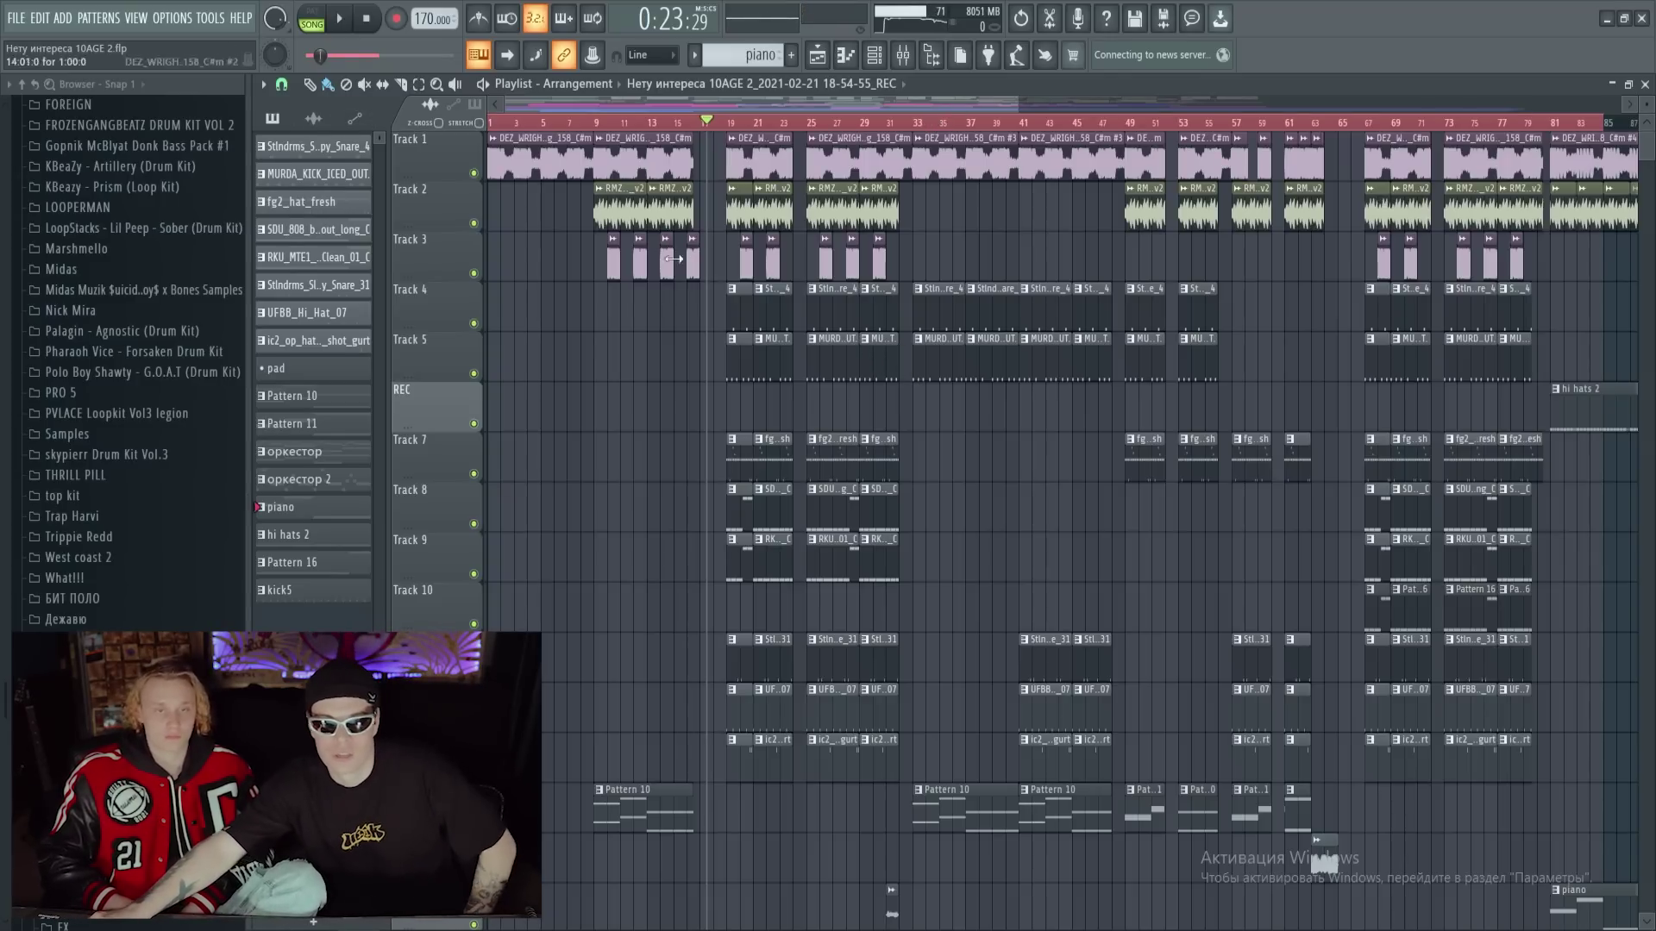
Check the FL Studio ASIO driver's buffer length and input and output options in the audio settings
{"action": "left_click", "coordinate": [165, 19]}
{"action": "left_click", "coordinate": [195, 71]}
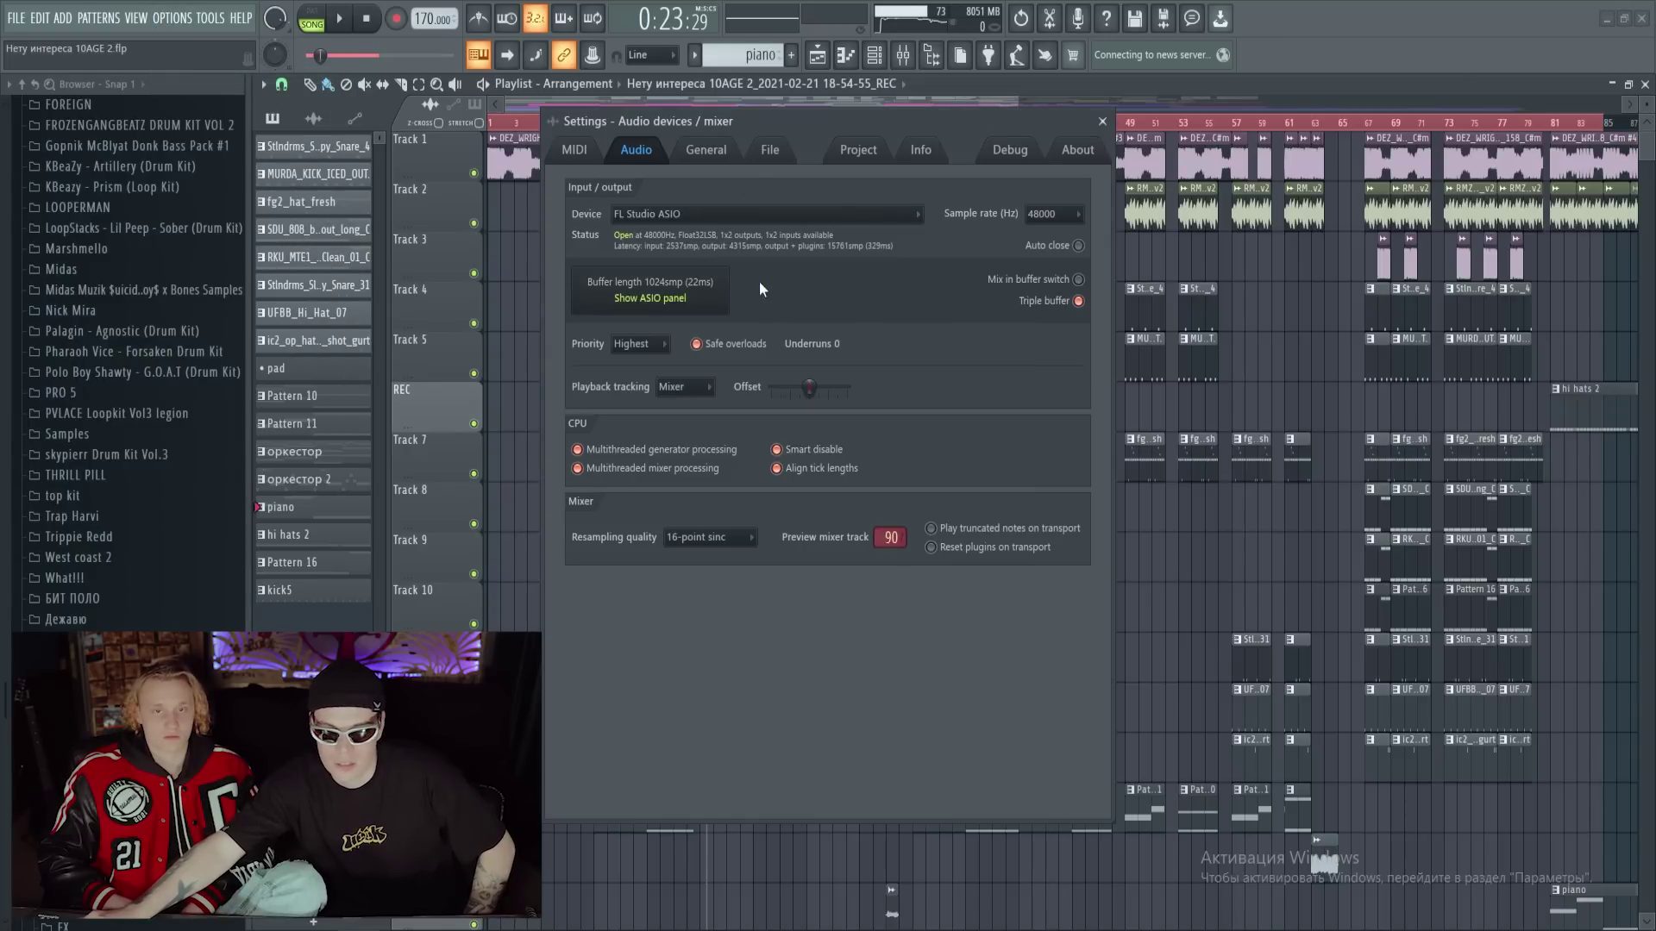
{"action": "left_click", "coordinate": [643, 312]}
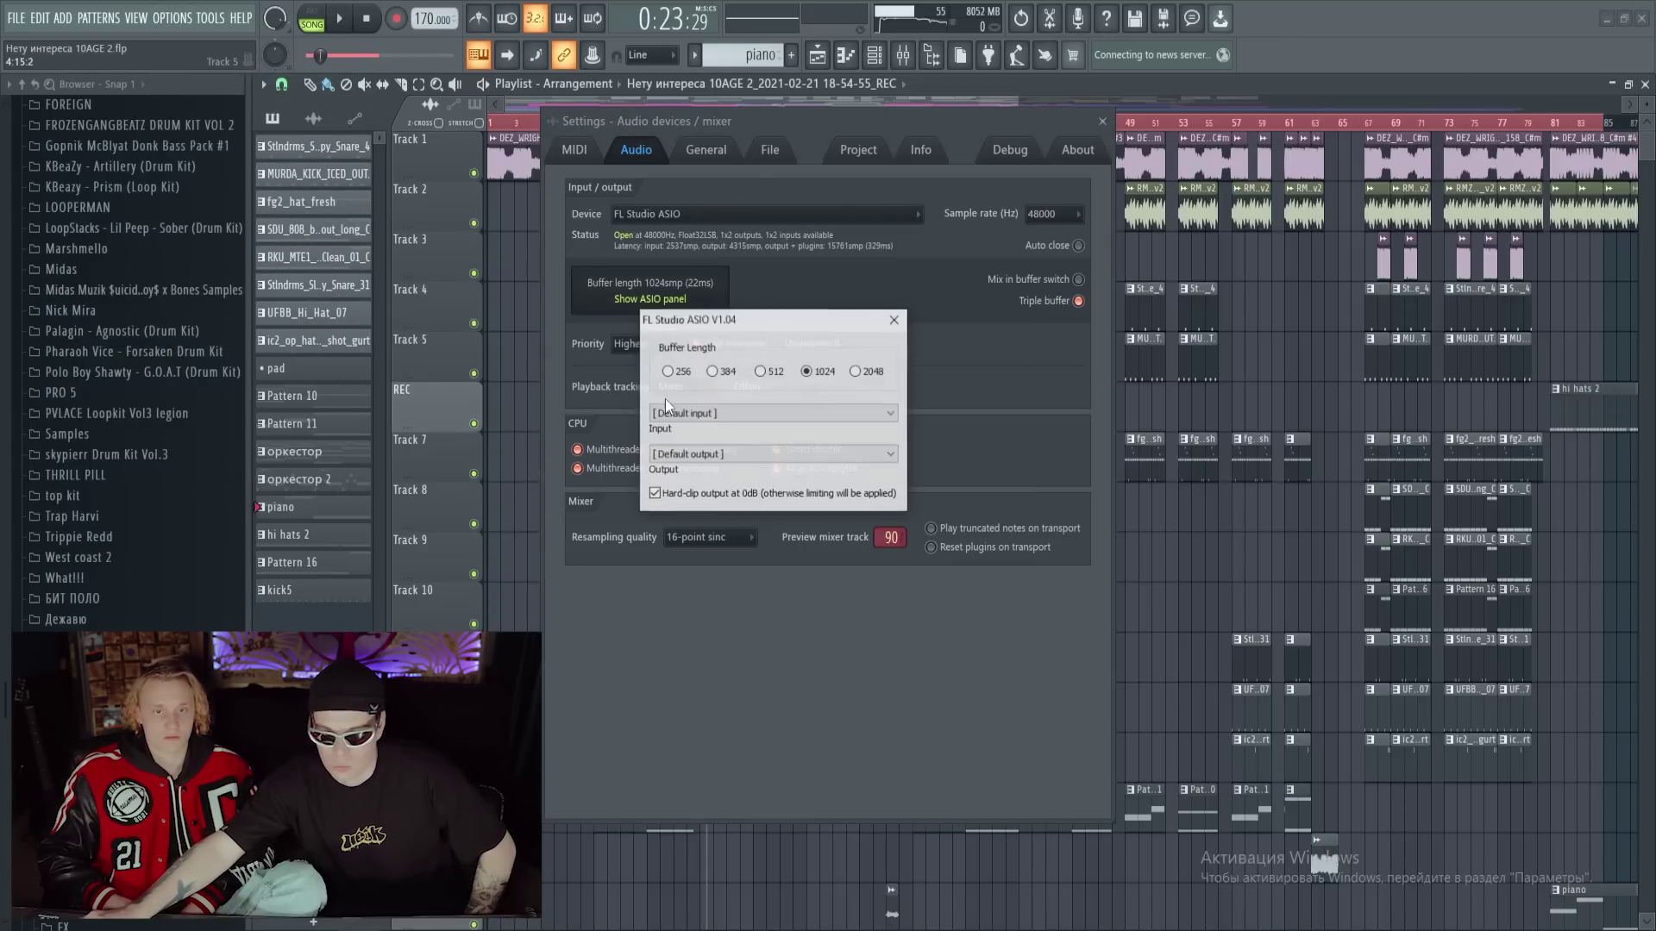
{"action": "left_click", "coordinate": [894, 320]}
Select 24 as the timebase (PPQ) in the project's time settings and close the settings
{"action": "left_click", "coordinate": [770, 150]}
{"action": "left_click", "coordinate": [858, 150]}
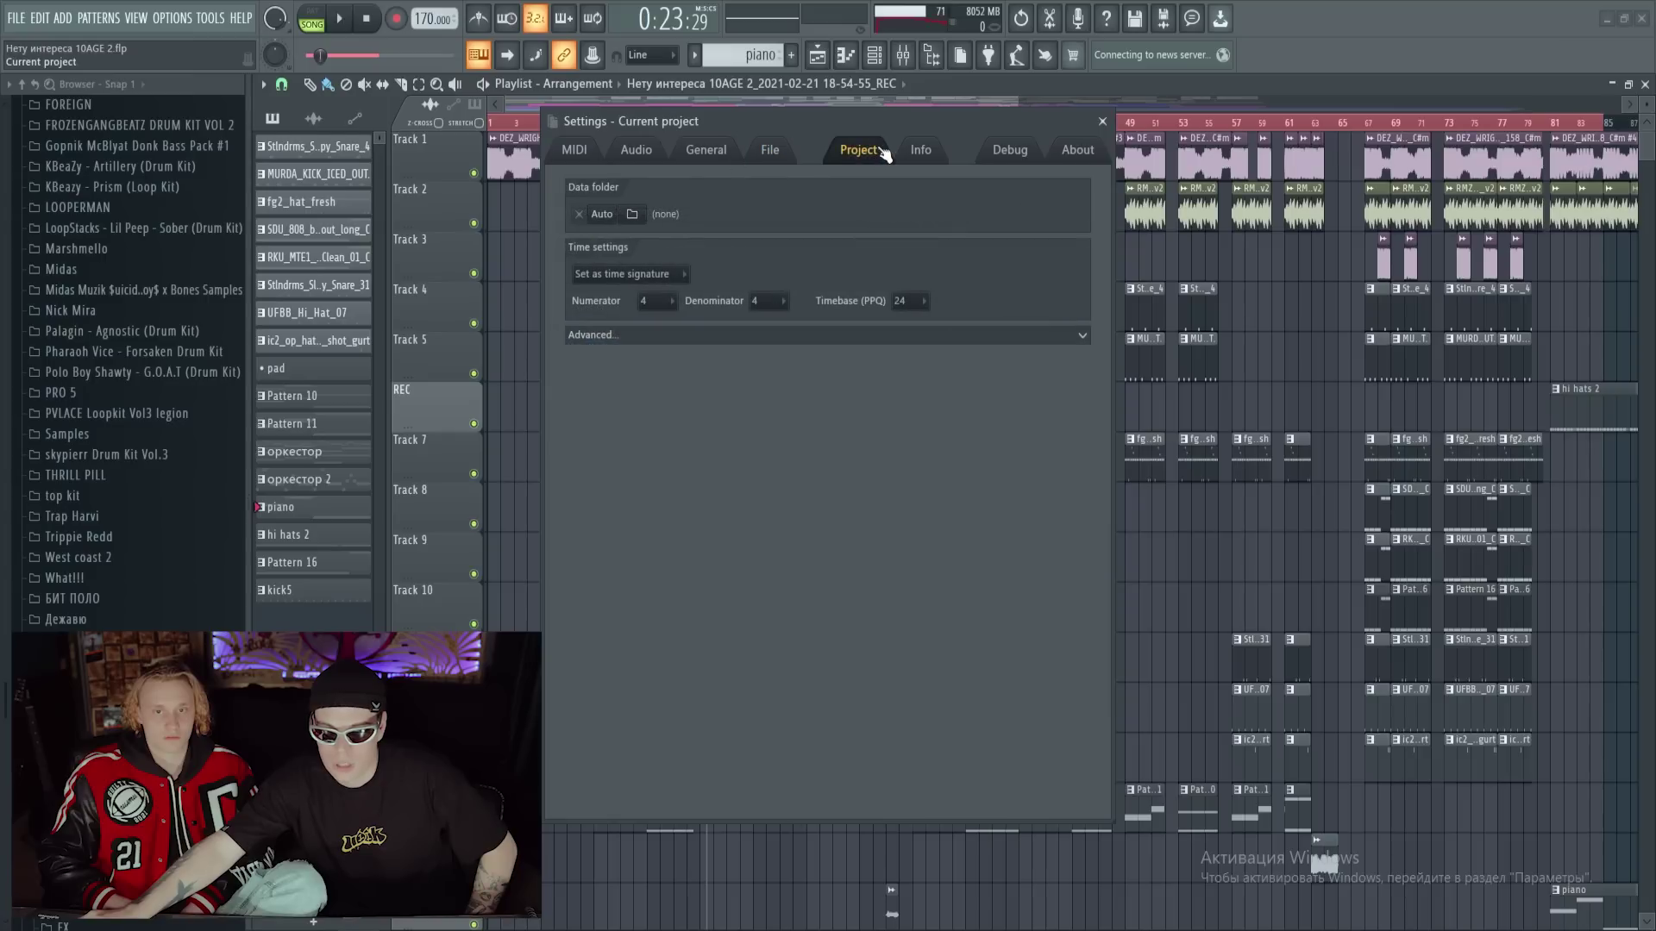
{"action": "left_click", "coordinate": [906, 301]}
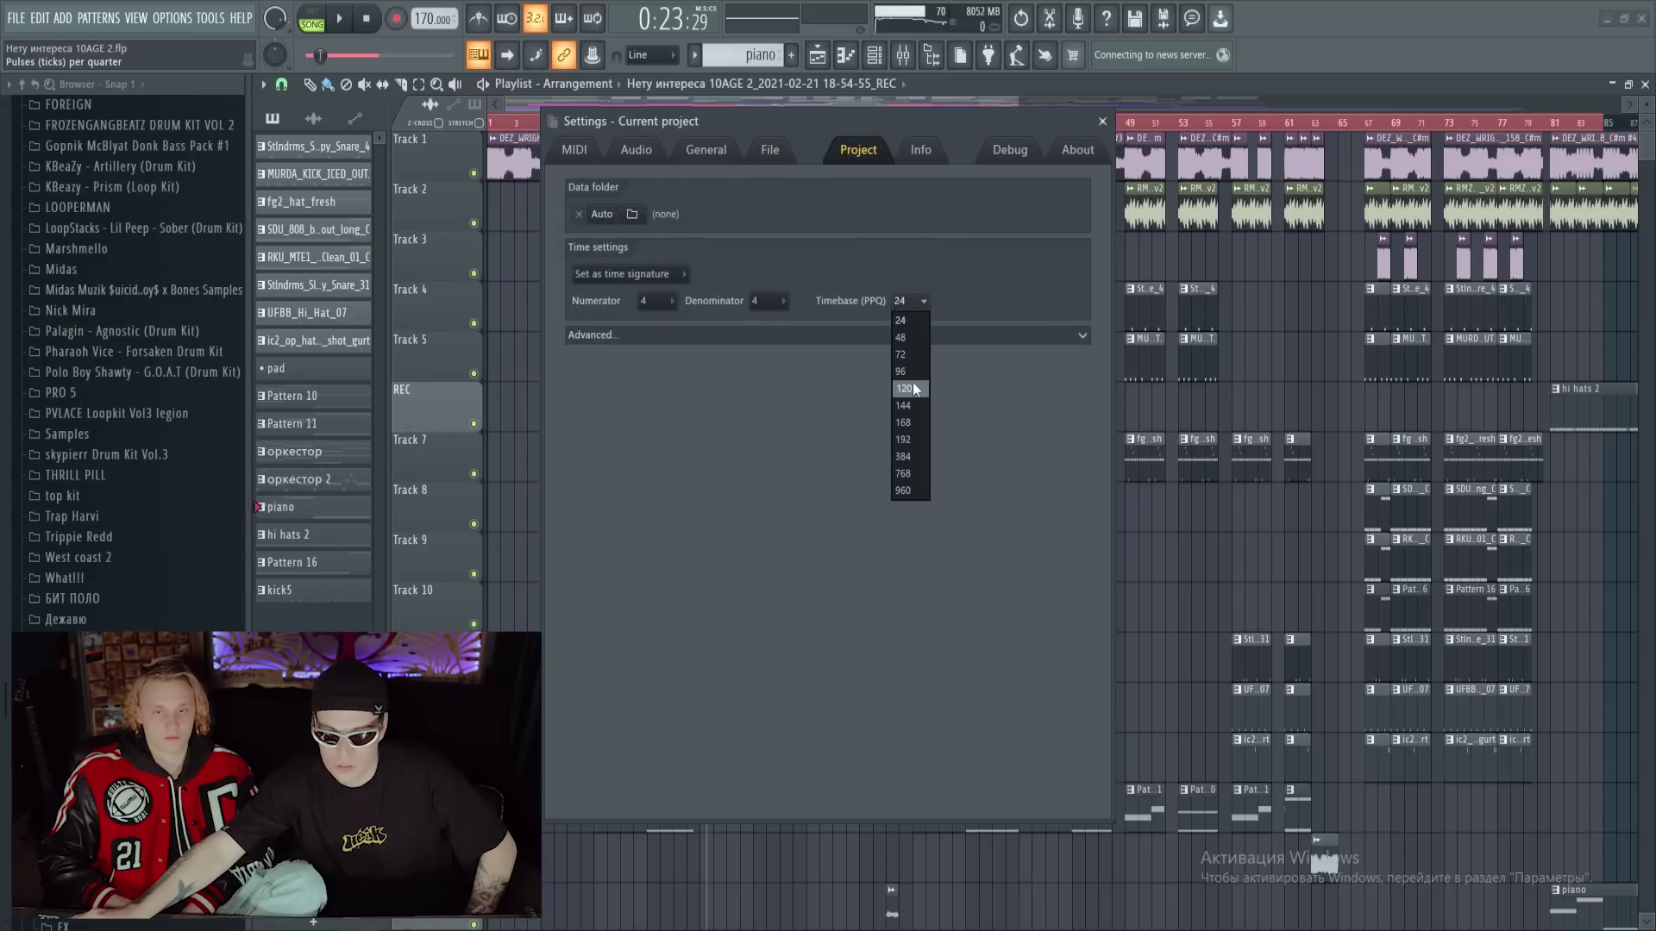
{"action": "left_click", "coordinate": [905, 319]}
{"action": "left_click", "coordinate": [1101, 121]}
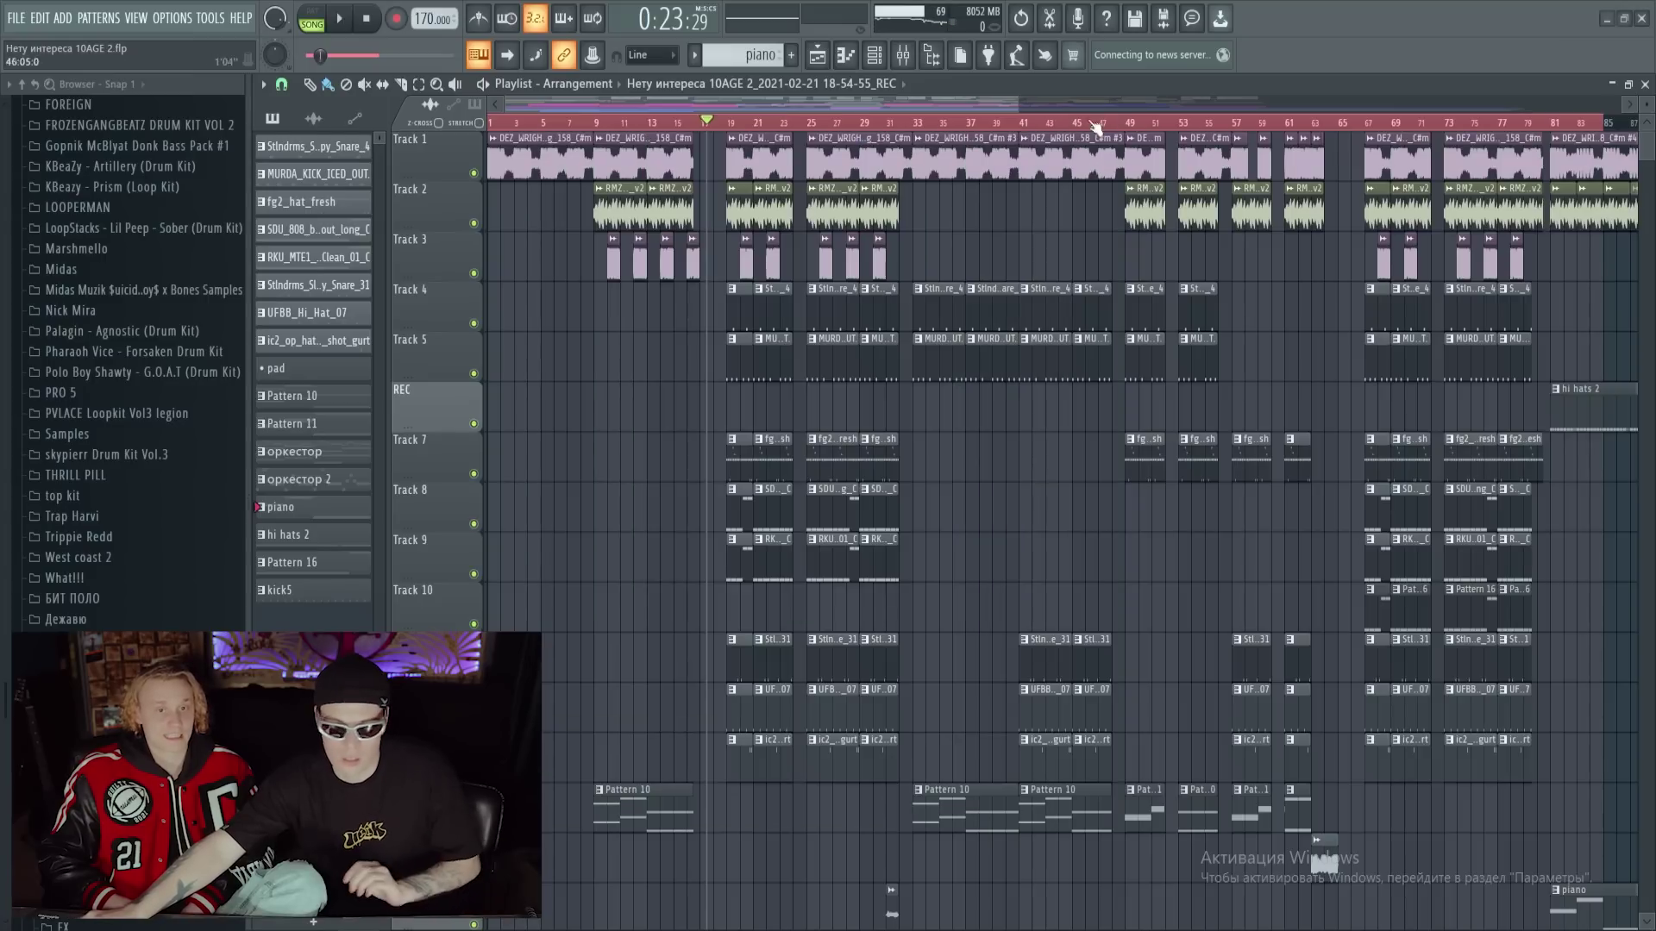
Play the arrangement and end the solo on Track 64, which holds the Эйры clips
{"action": "scroll", "coordinate": [821, 128], "scroll_direction": "down", "scroll_amount": 3}
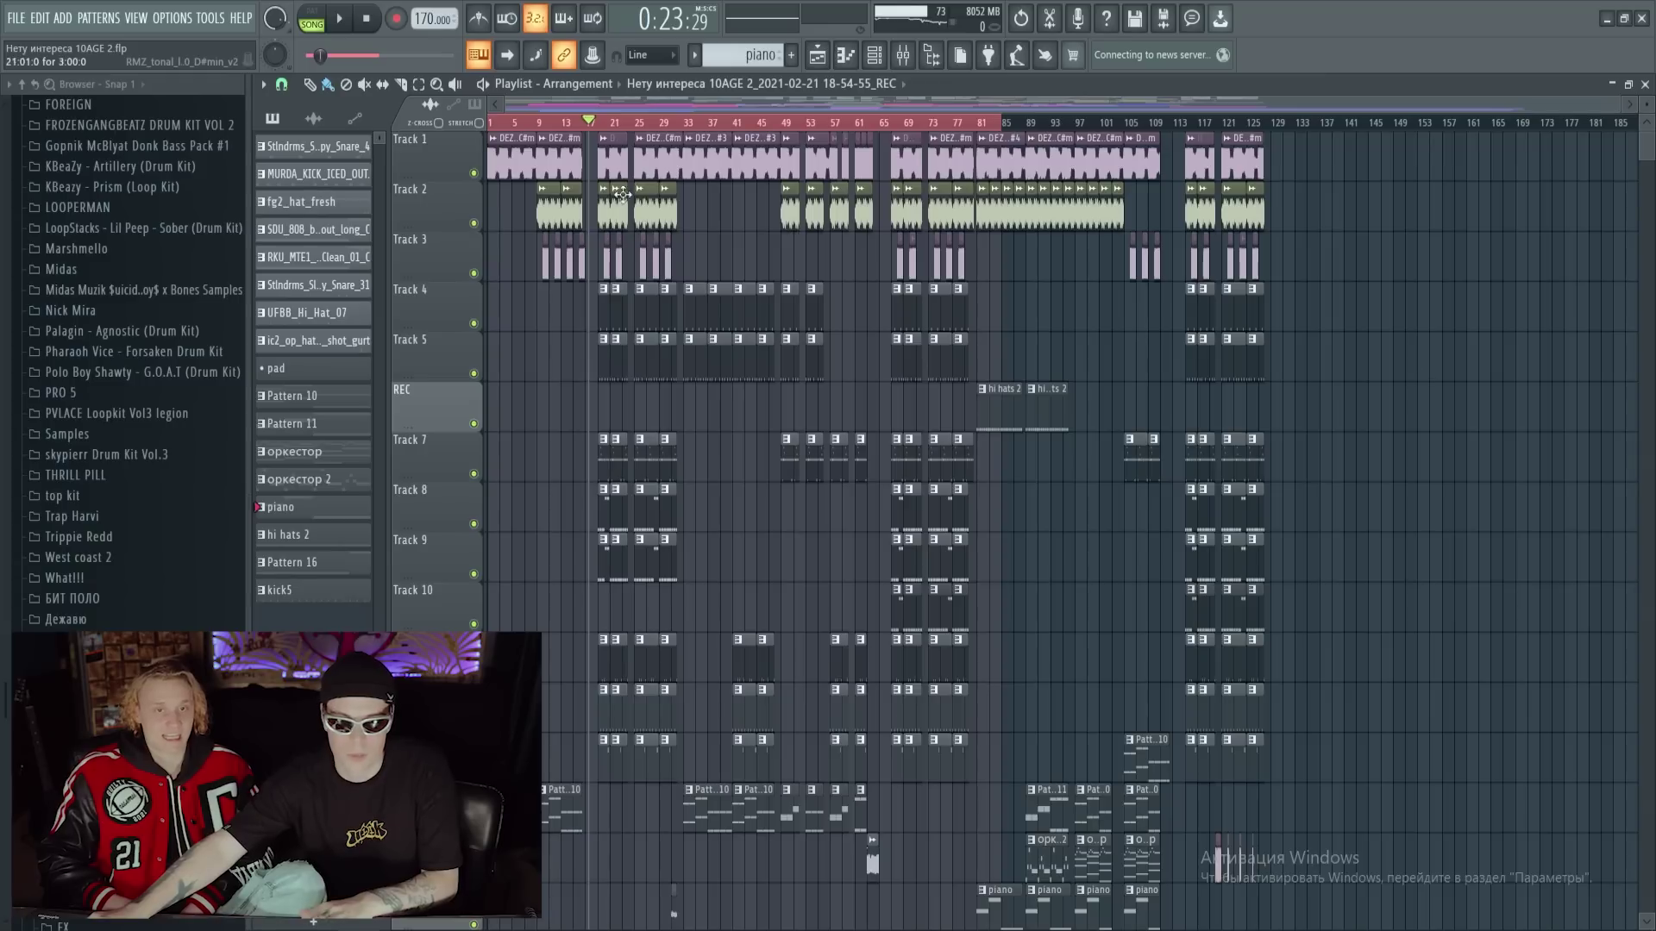
{"action": "key", "text": "space"}
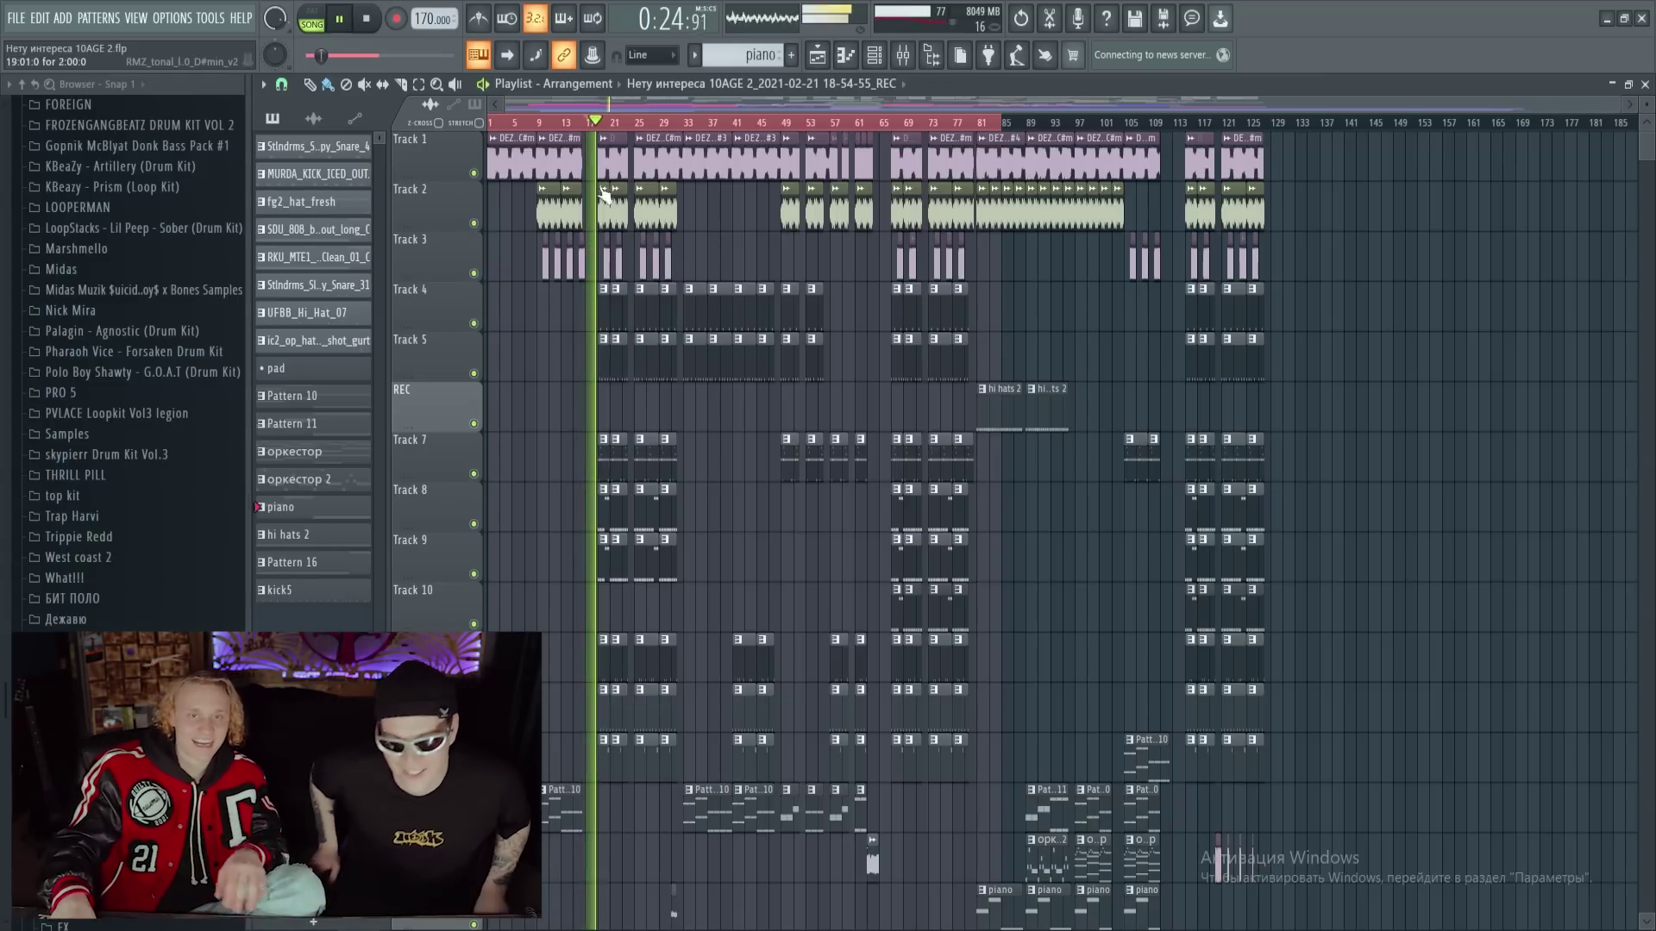
{"action": "scroll", "coordinate": [502, 138], "scroll_direction": "up", "scroll_amount": 3}
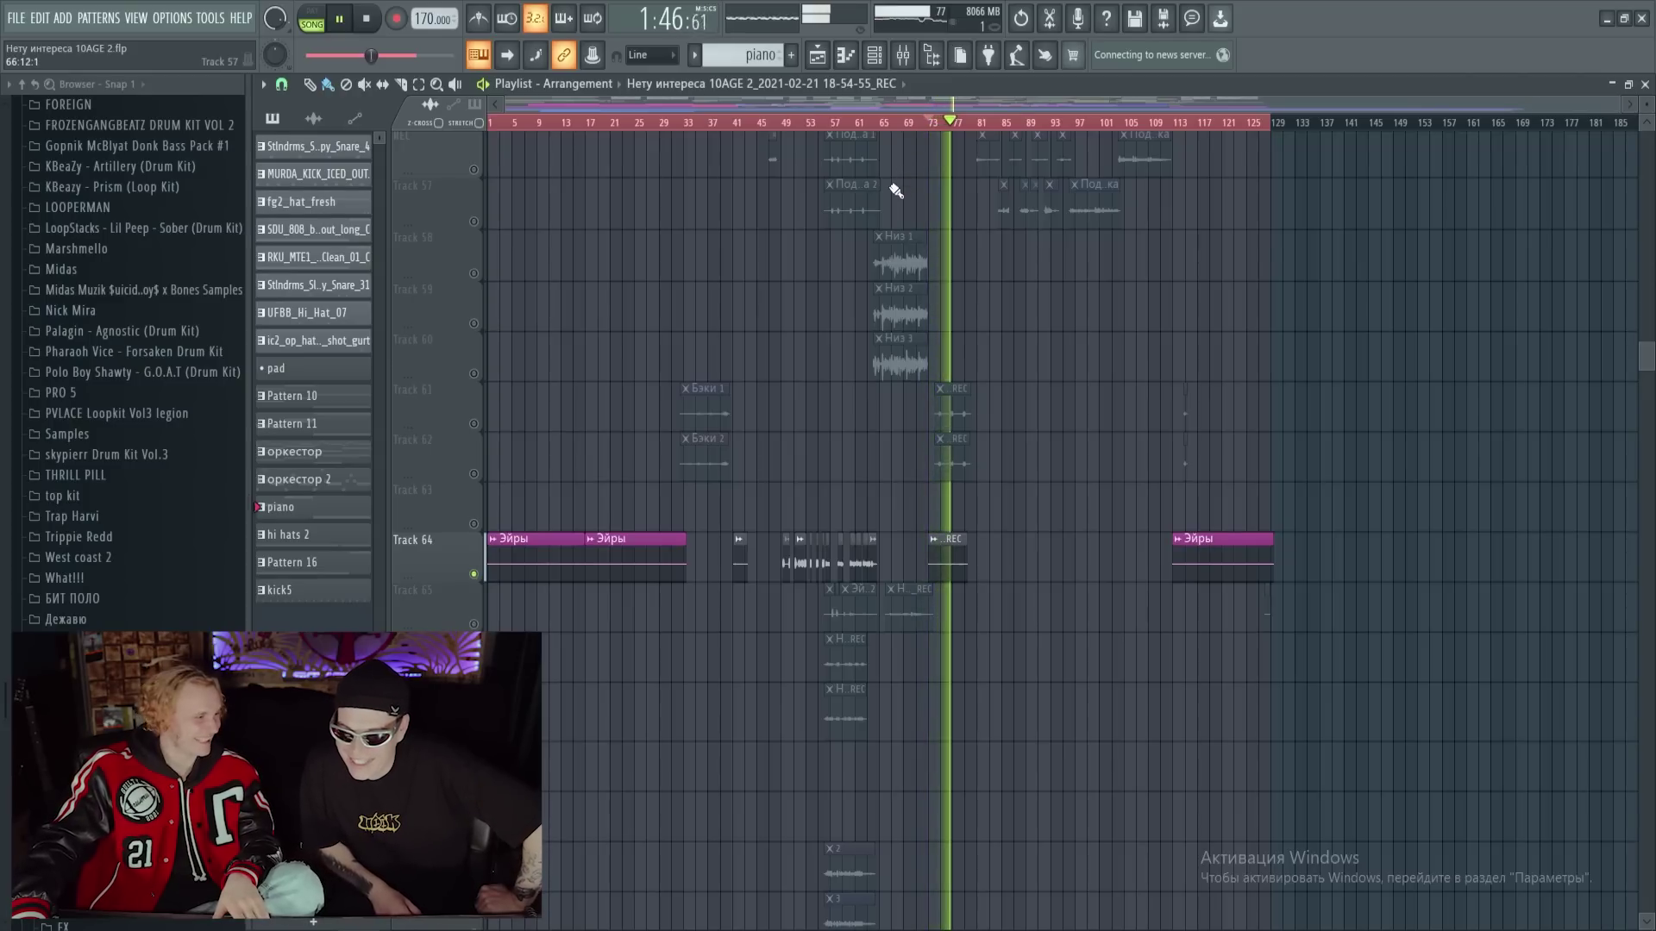
{"action": "left_click", "coordinate": [479, 576], "text": "ctrl"}
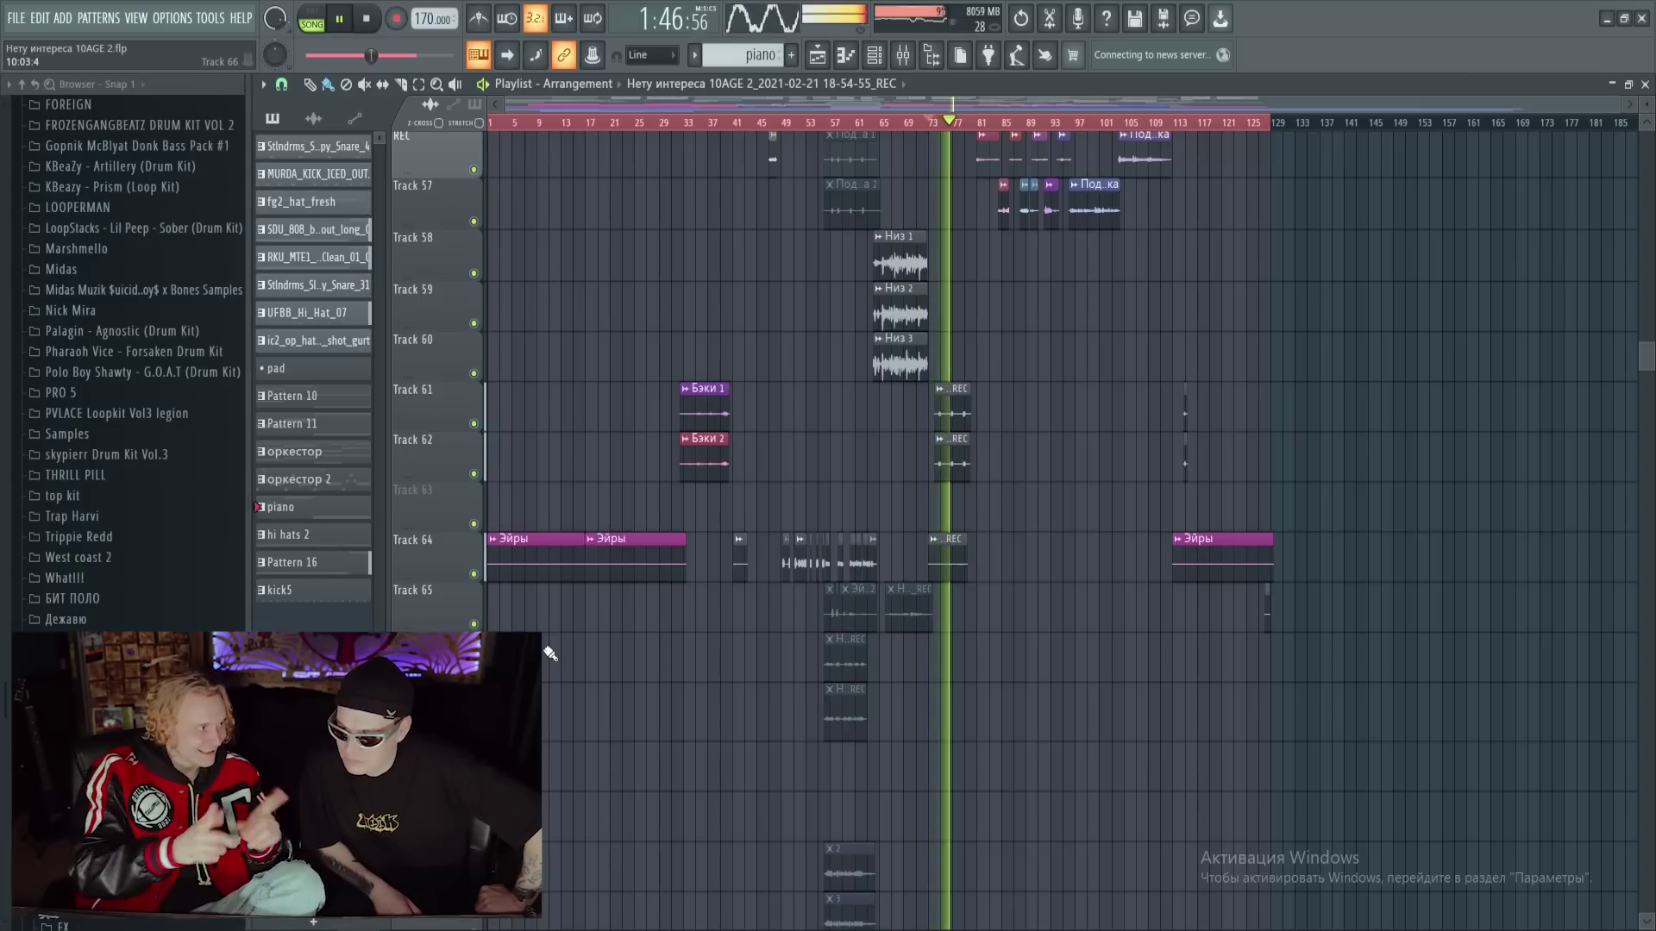
{"action": "key", "text": "space"}
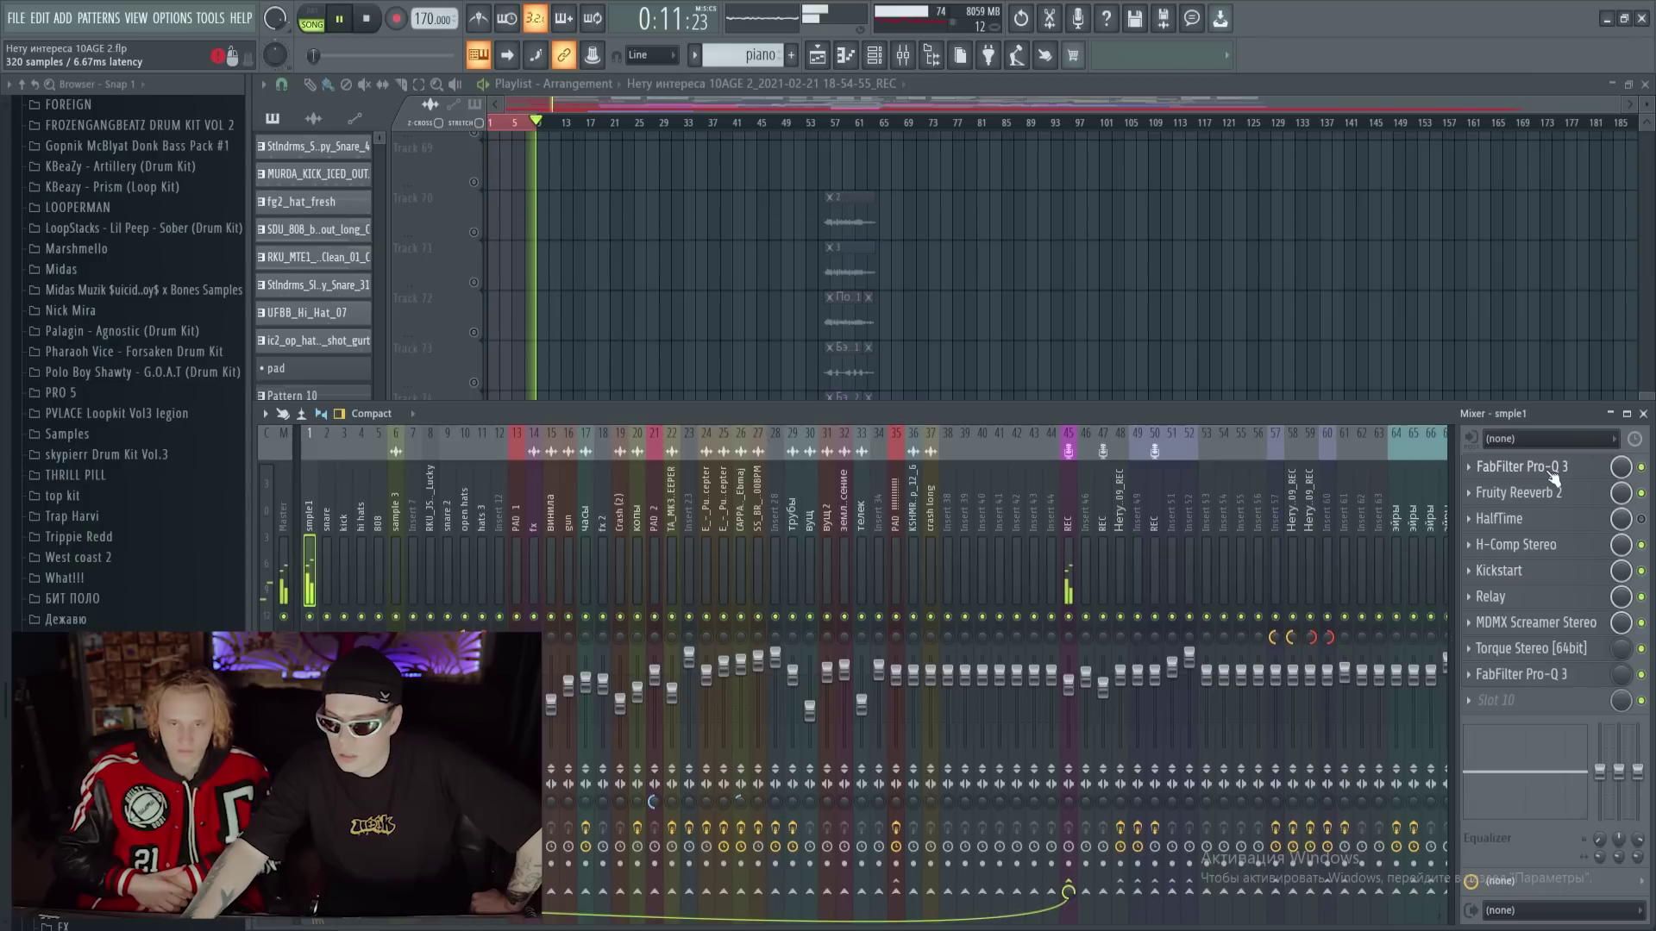
Examine the first FabFilter Pro-Q 3 and the Fruity Reeverb 2 on the smple1 mixer track during playback
{"action": "left_click", "coordinate": [1549, 470]}
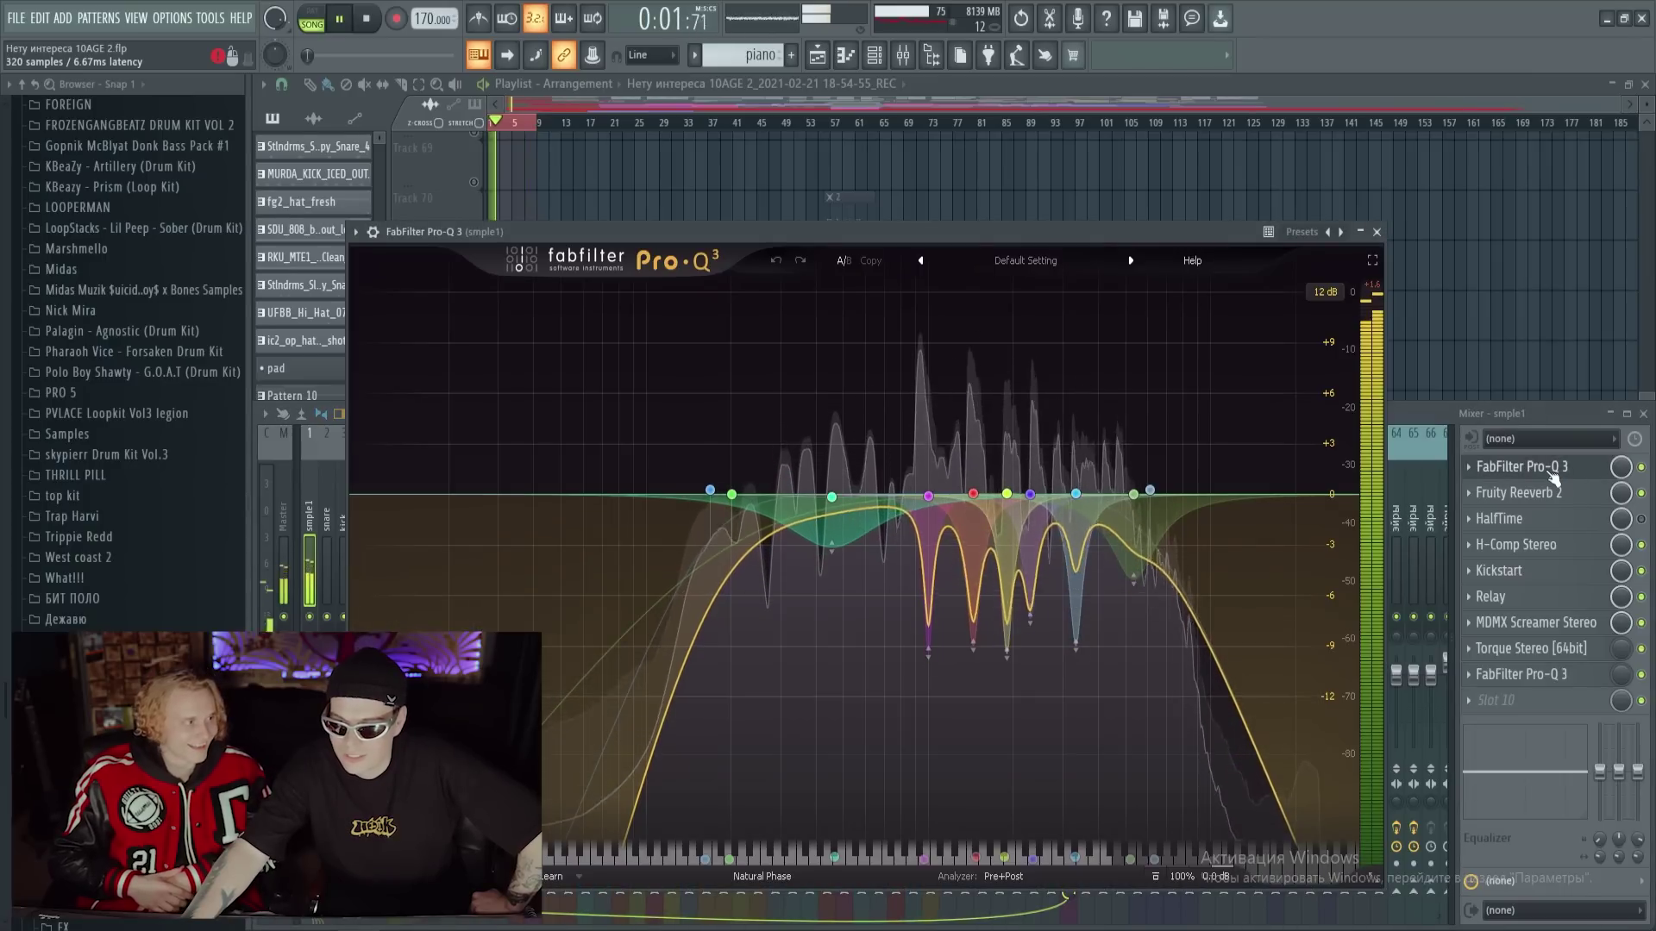
{"action": "left_click", "coordinate": [1622, 467]}
{"action": "left_click_drag", "start_coordinate": [1623, 476], "coordinate": [1623, 440]}
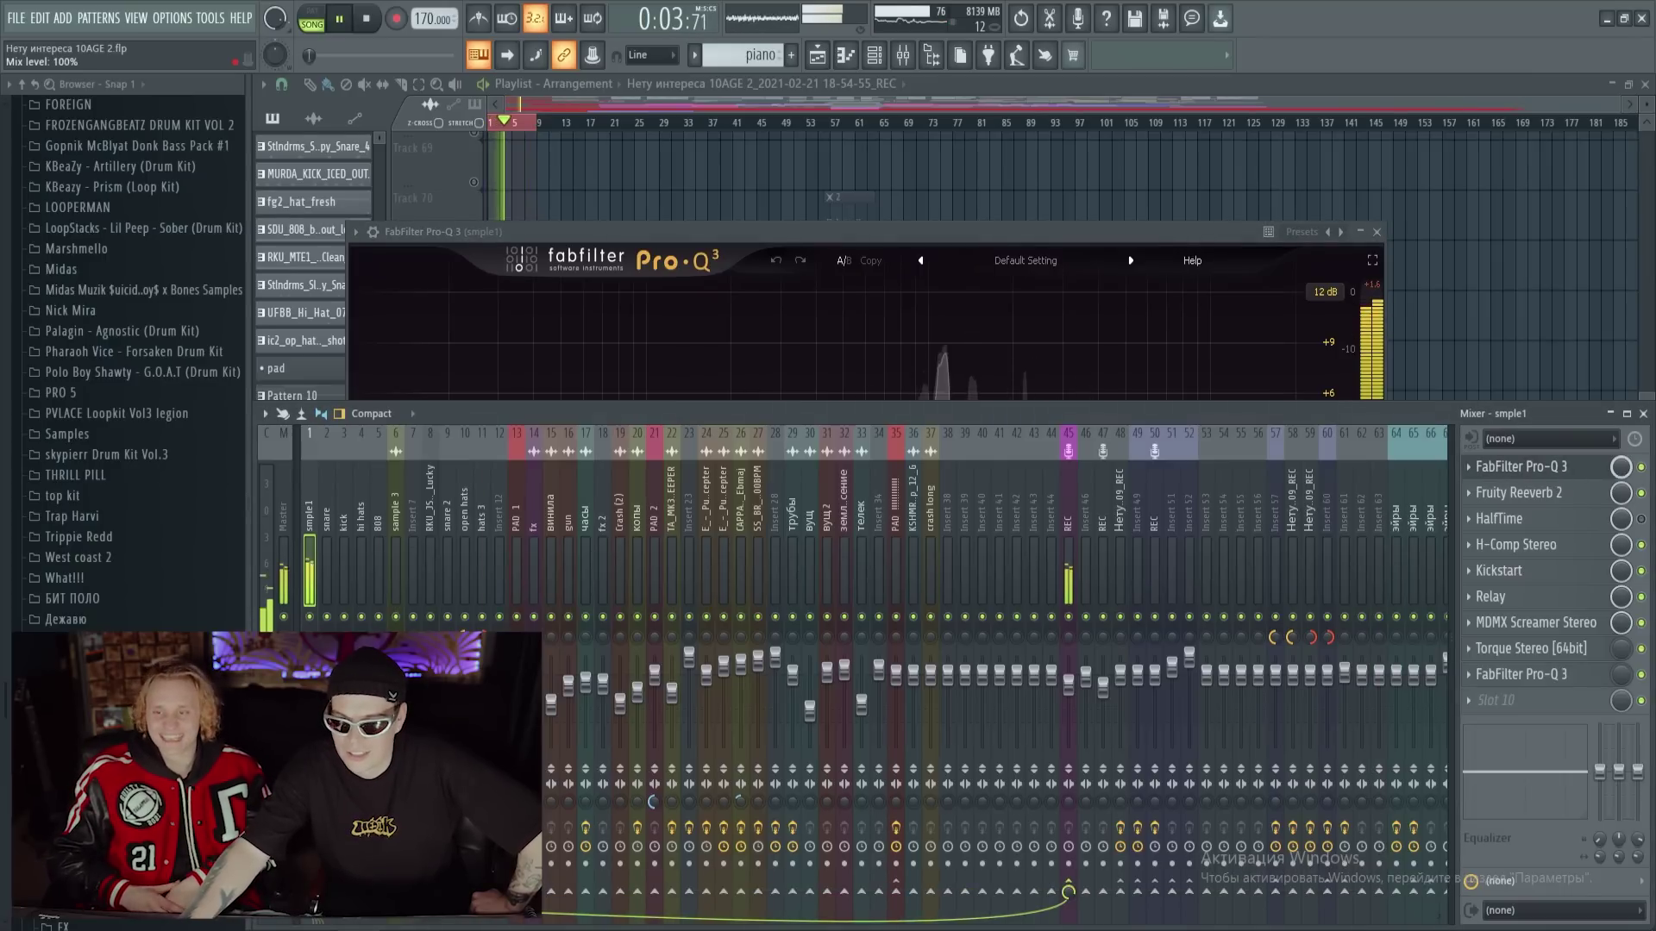
{"action": "left_click", "coordinate": [1376, 232]}
{"action": "left_click", "coordinate": [1522, 493]}
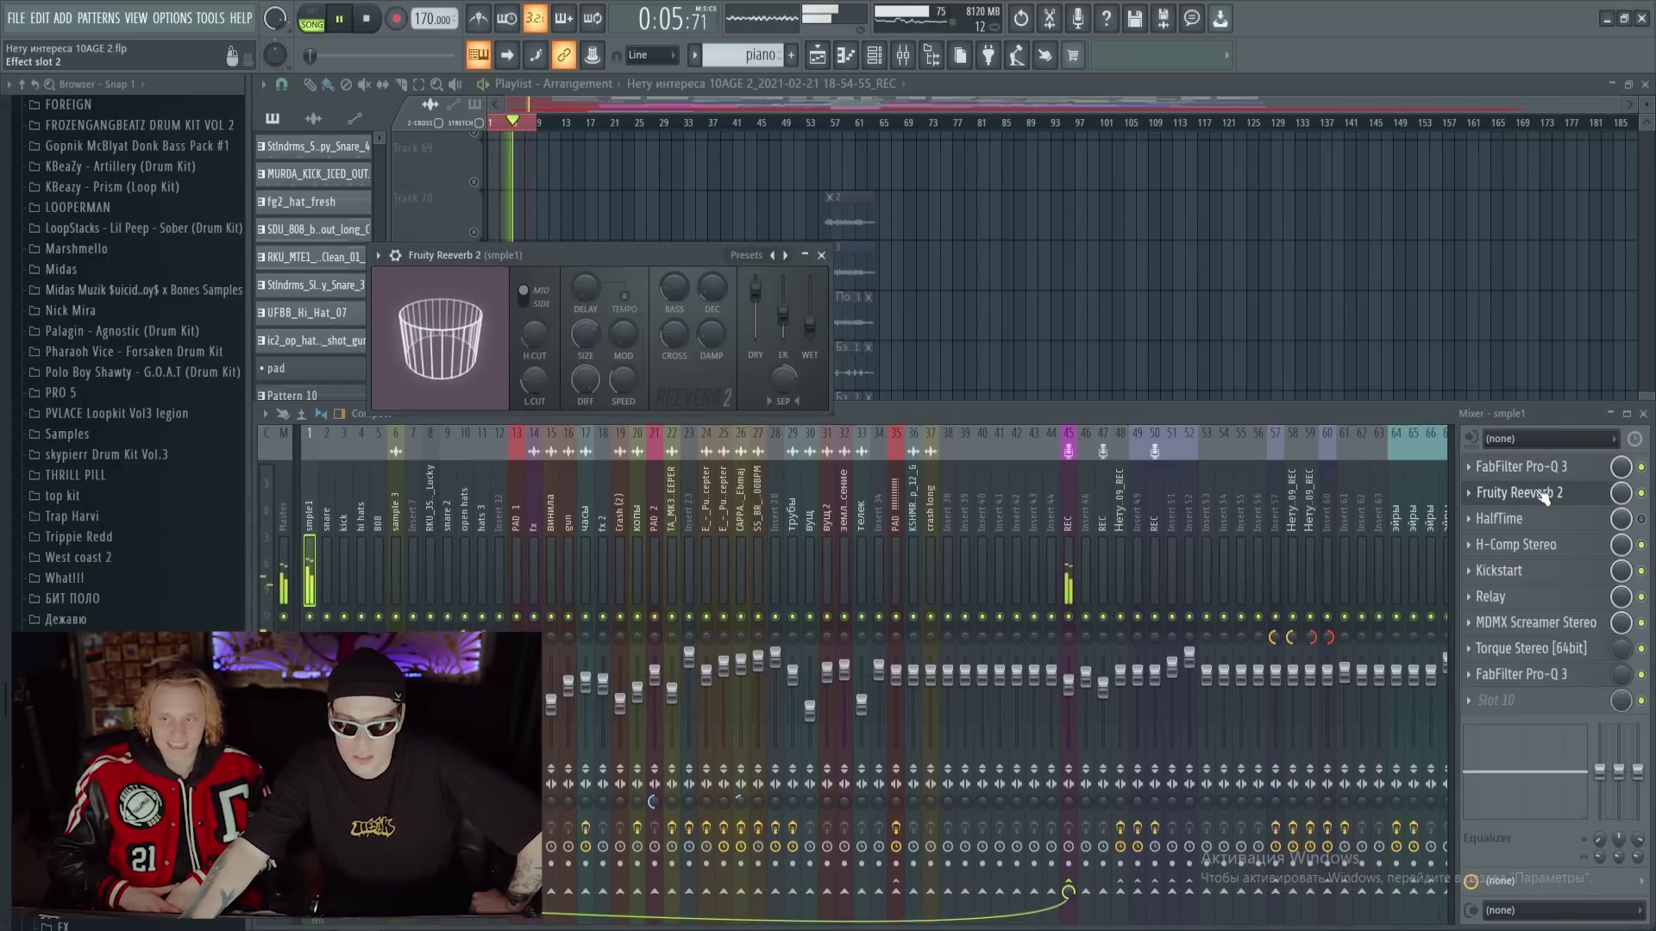
{"action": "left_click", "coordinate": [1544, 496]}
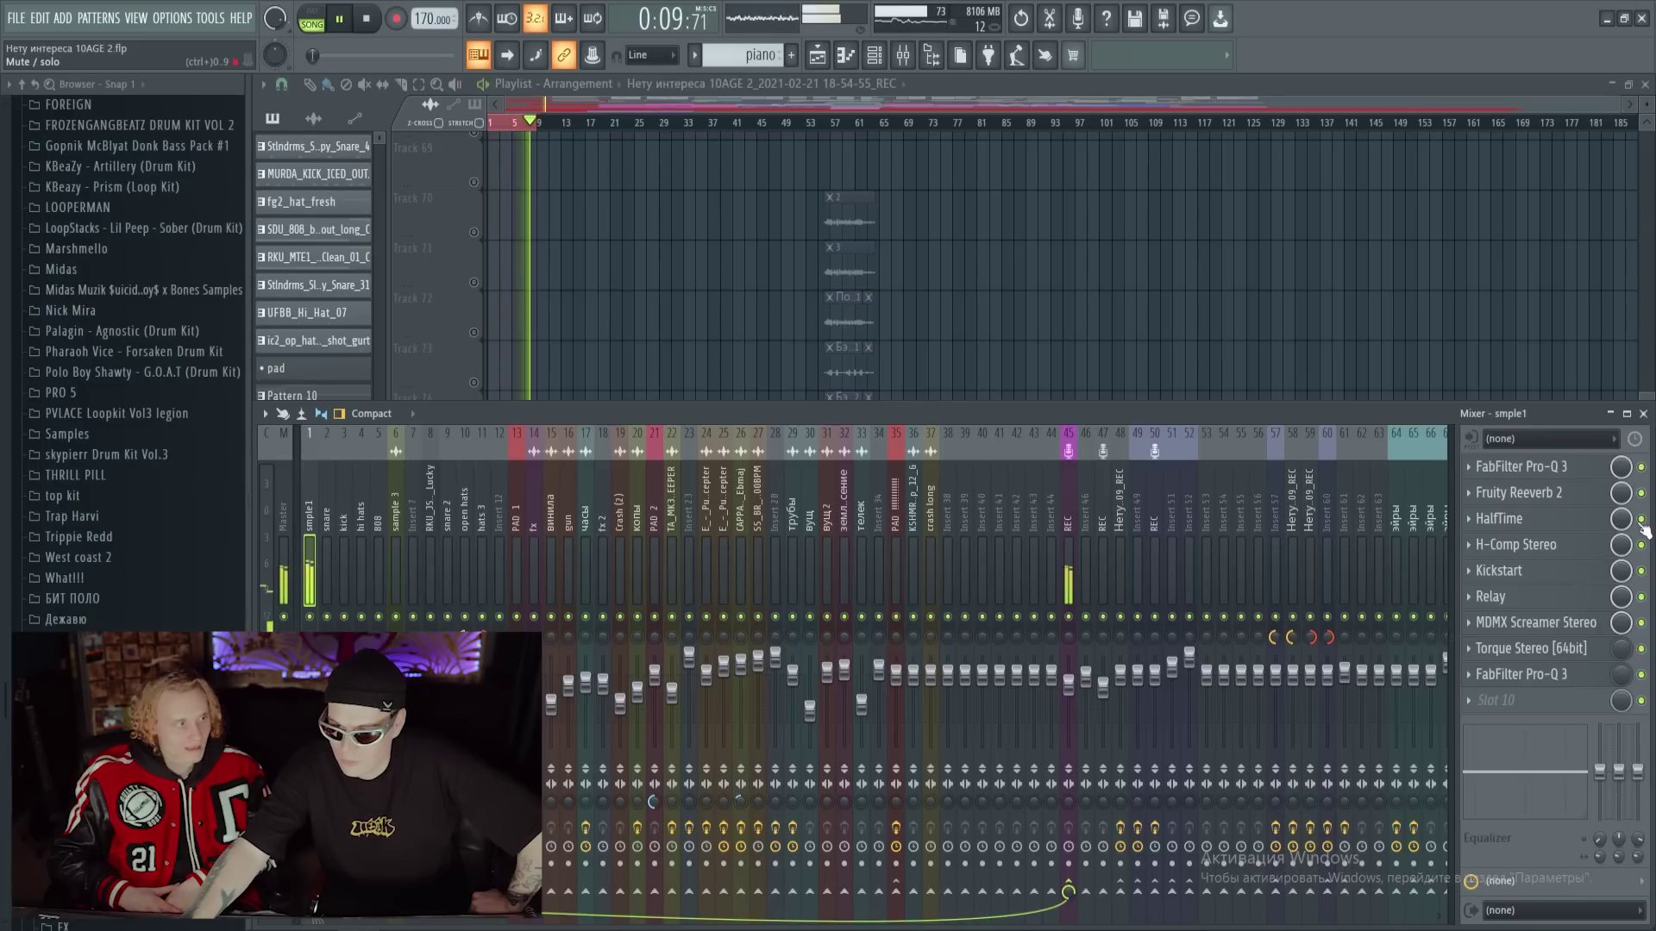
Inspect the H-Comp Stereo and Kickstart effect settings on the smple1 mixer track
{"action": "left_click", "coordinate": [1544, 546]}
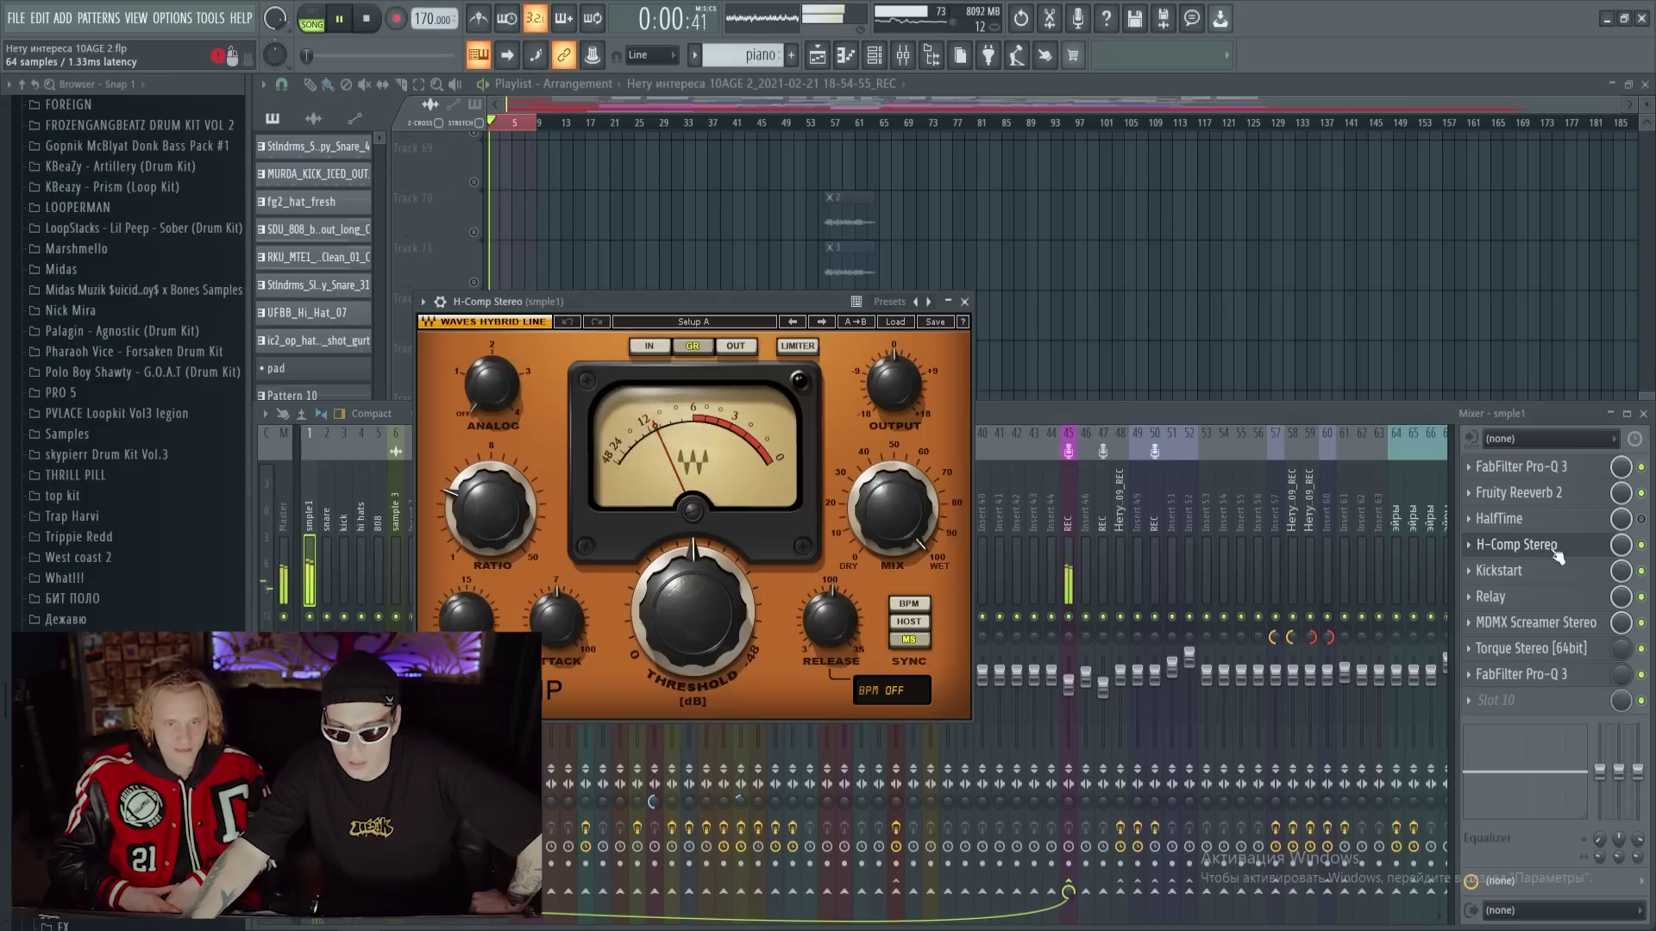
{"action": "left_click", "coordinate": [1557, 547]}
{"action": "left_click", "coordinate": [1550, 573]}
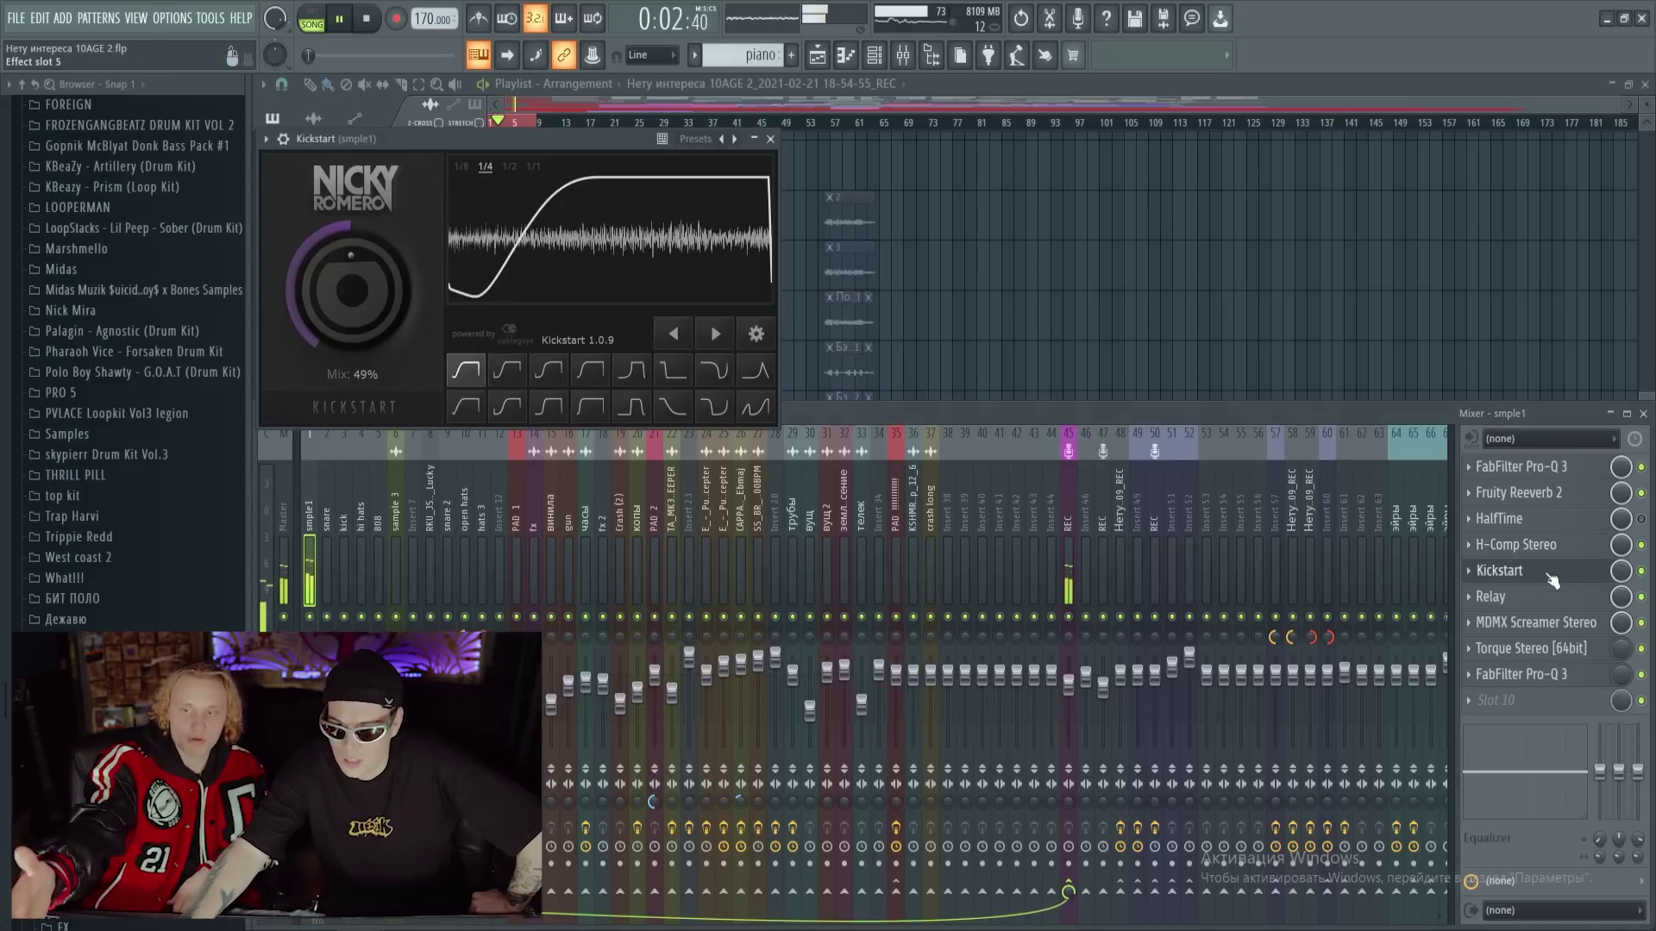
{"action": "left_click", "coordinate": [1553, 574]}
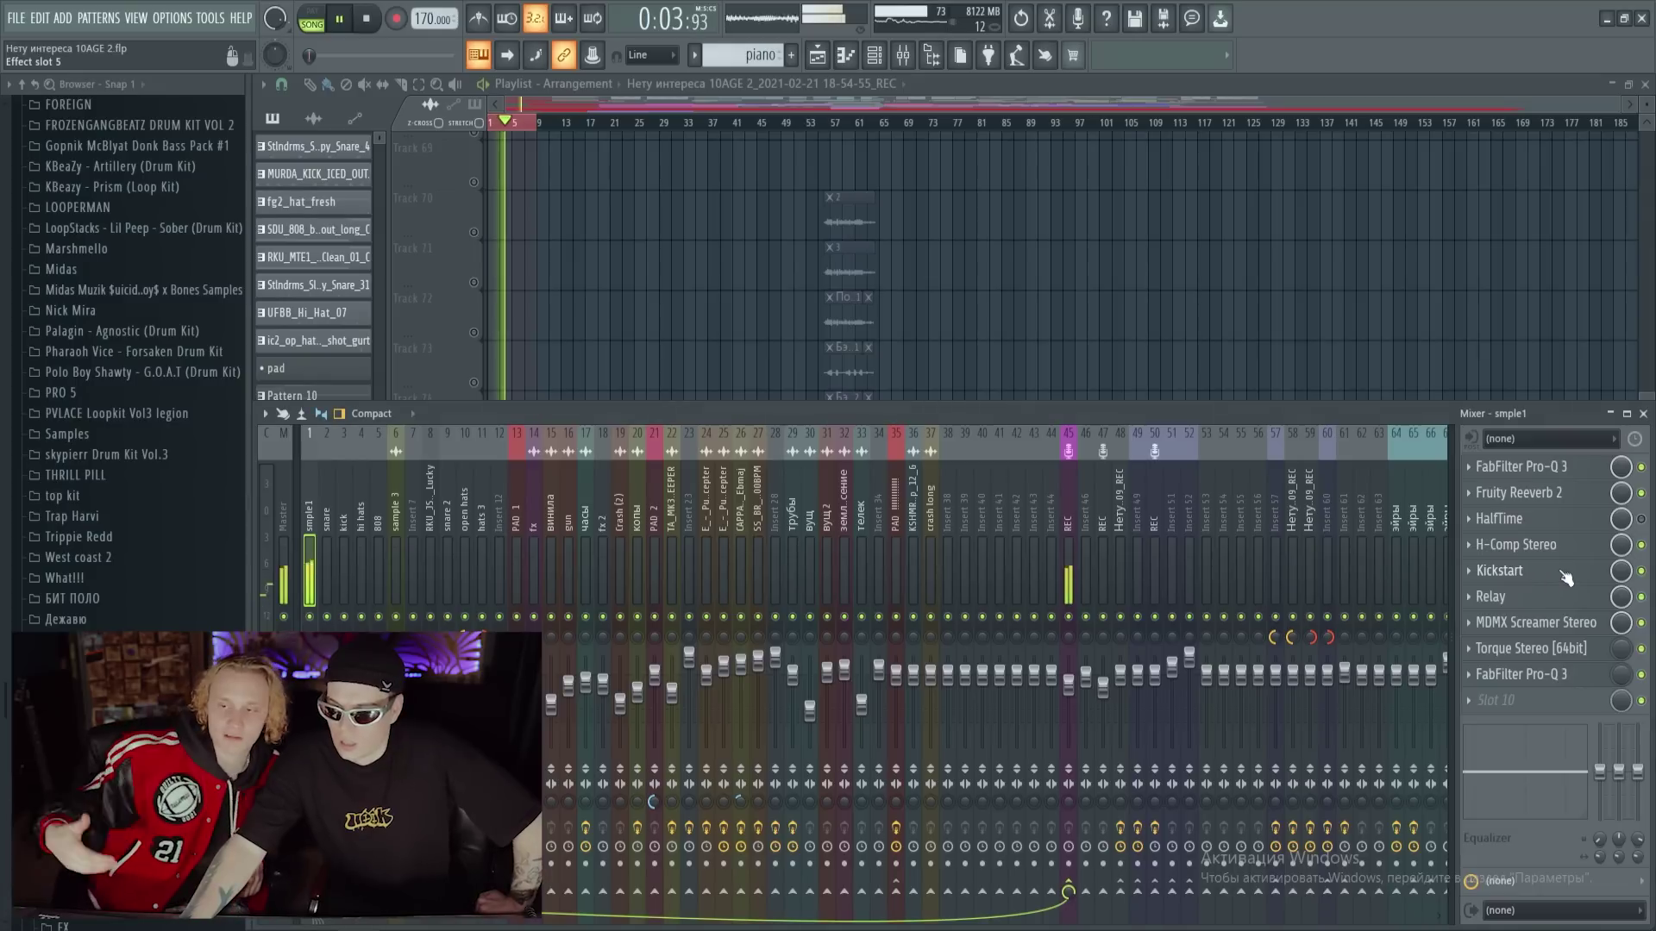
Inspect the Relay and MDMX Screamer Stereo effect settings on the smple1 mixer track
{"action": "left_click", "coordinate": [1525, 599]}
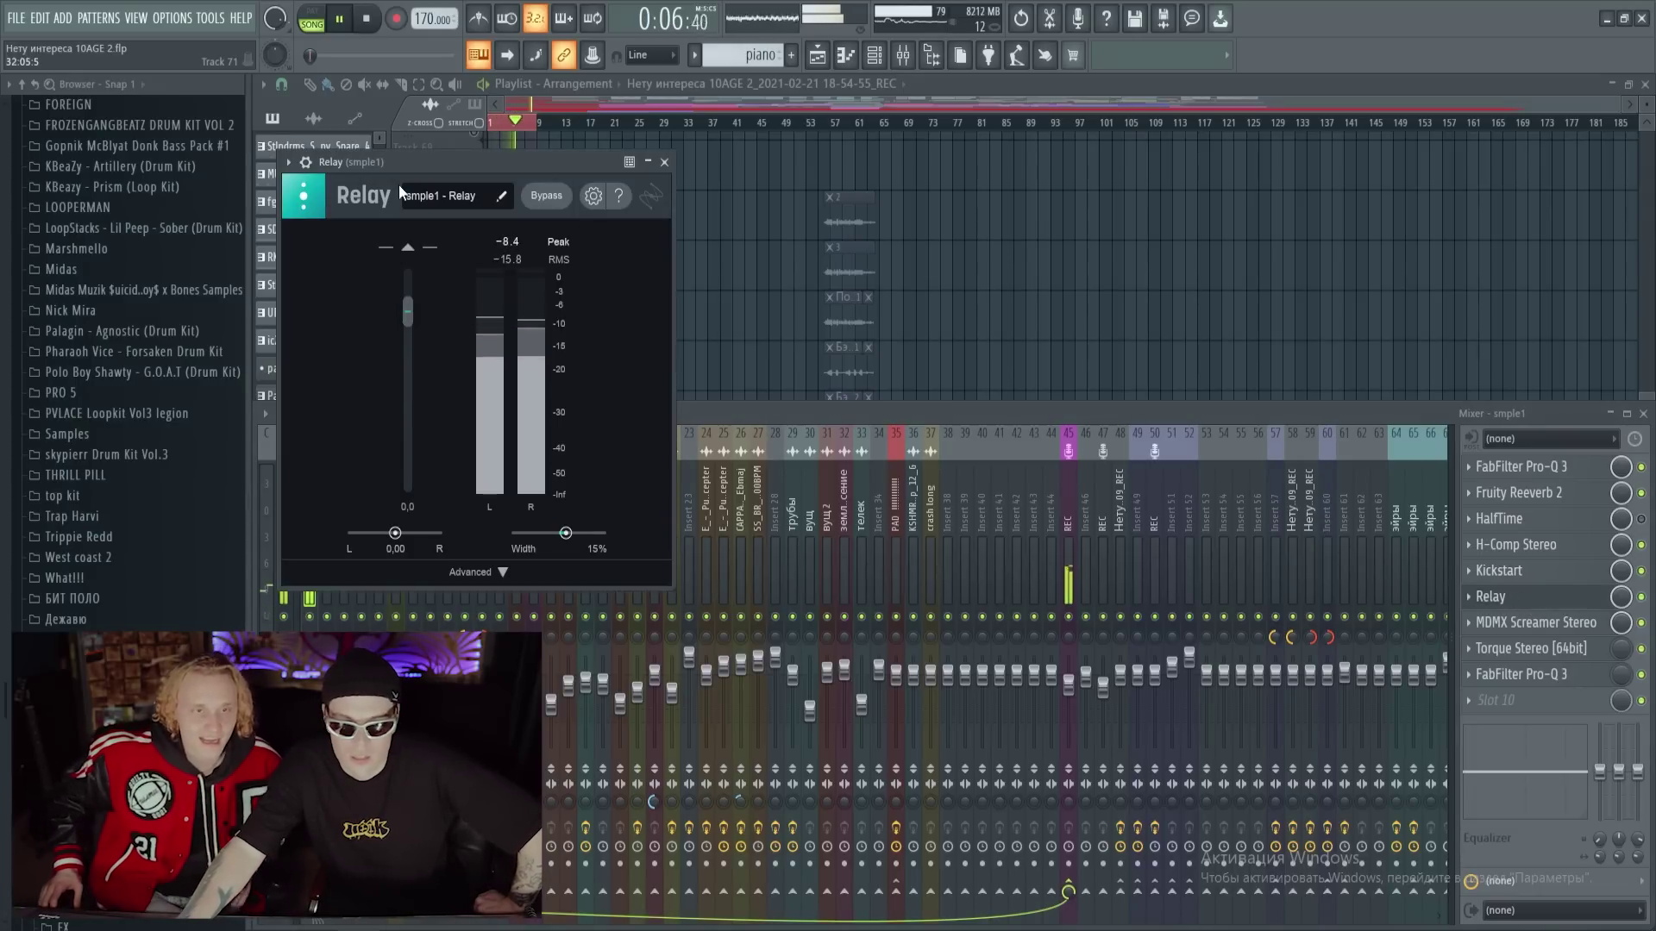
{"action": "left_click", "coordinate": [665, 163]}
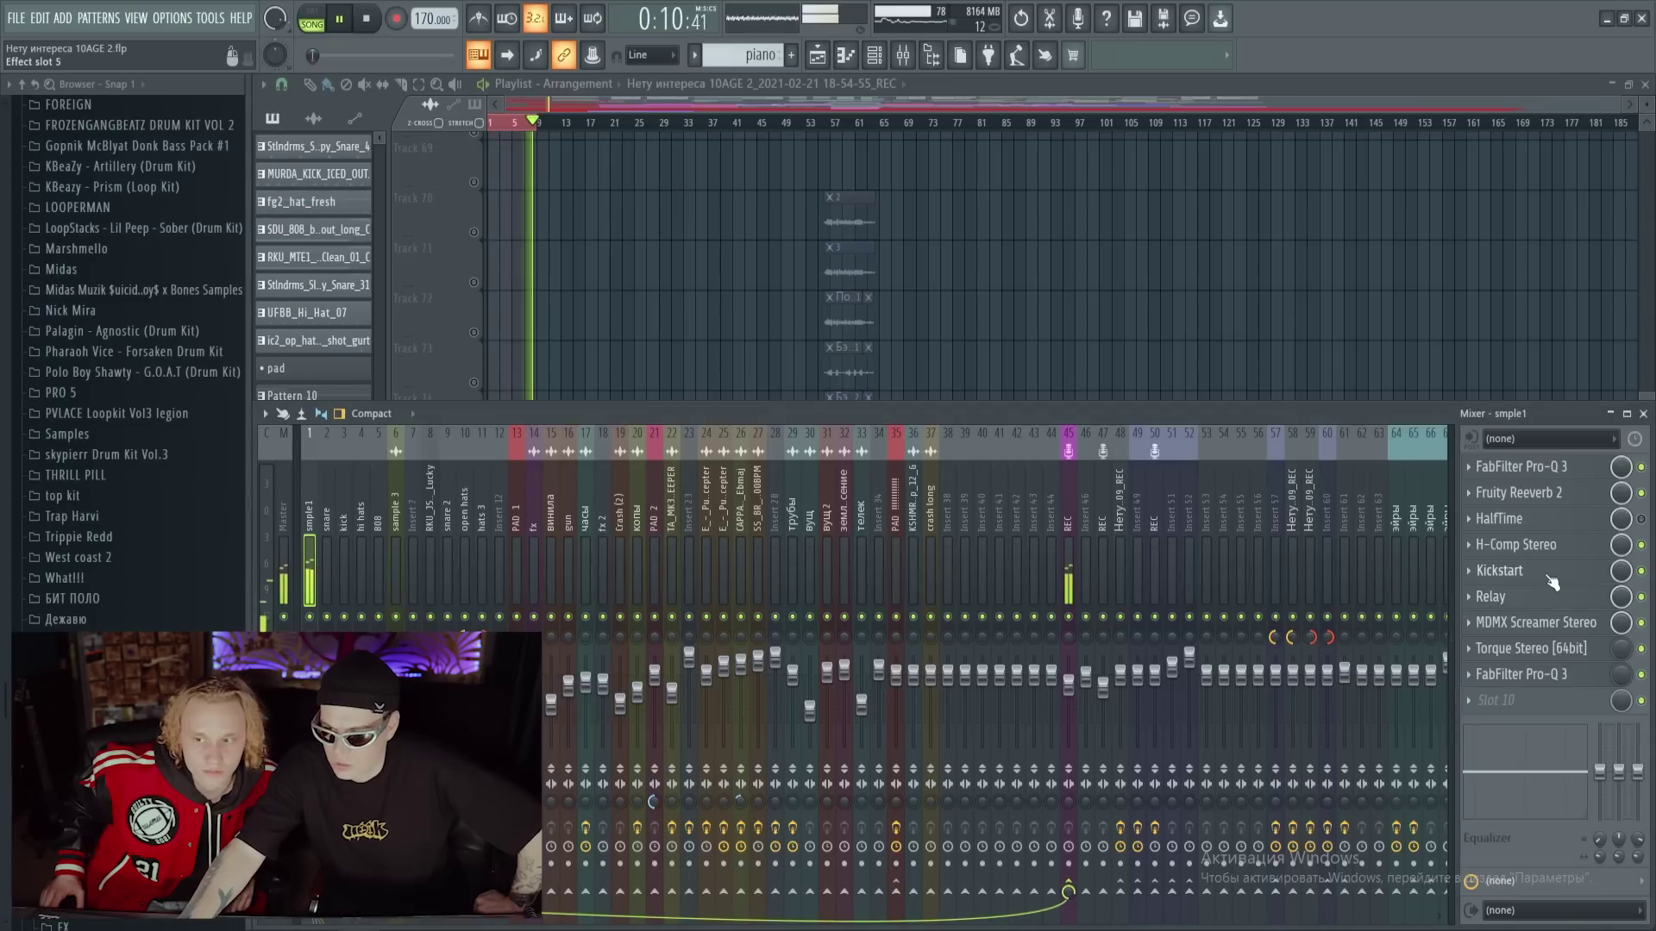
{"action": "left_click", "coordinate": [1529, 624]}
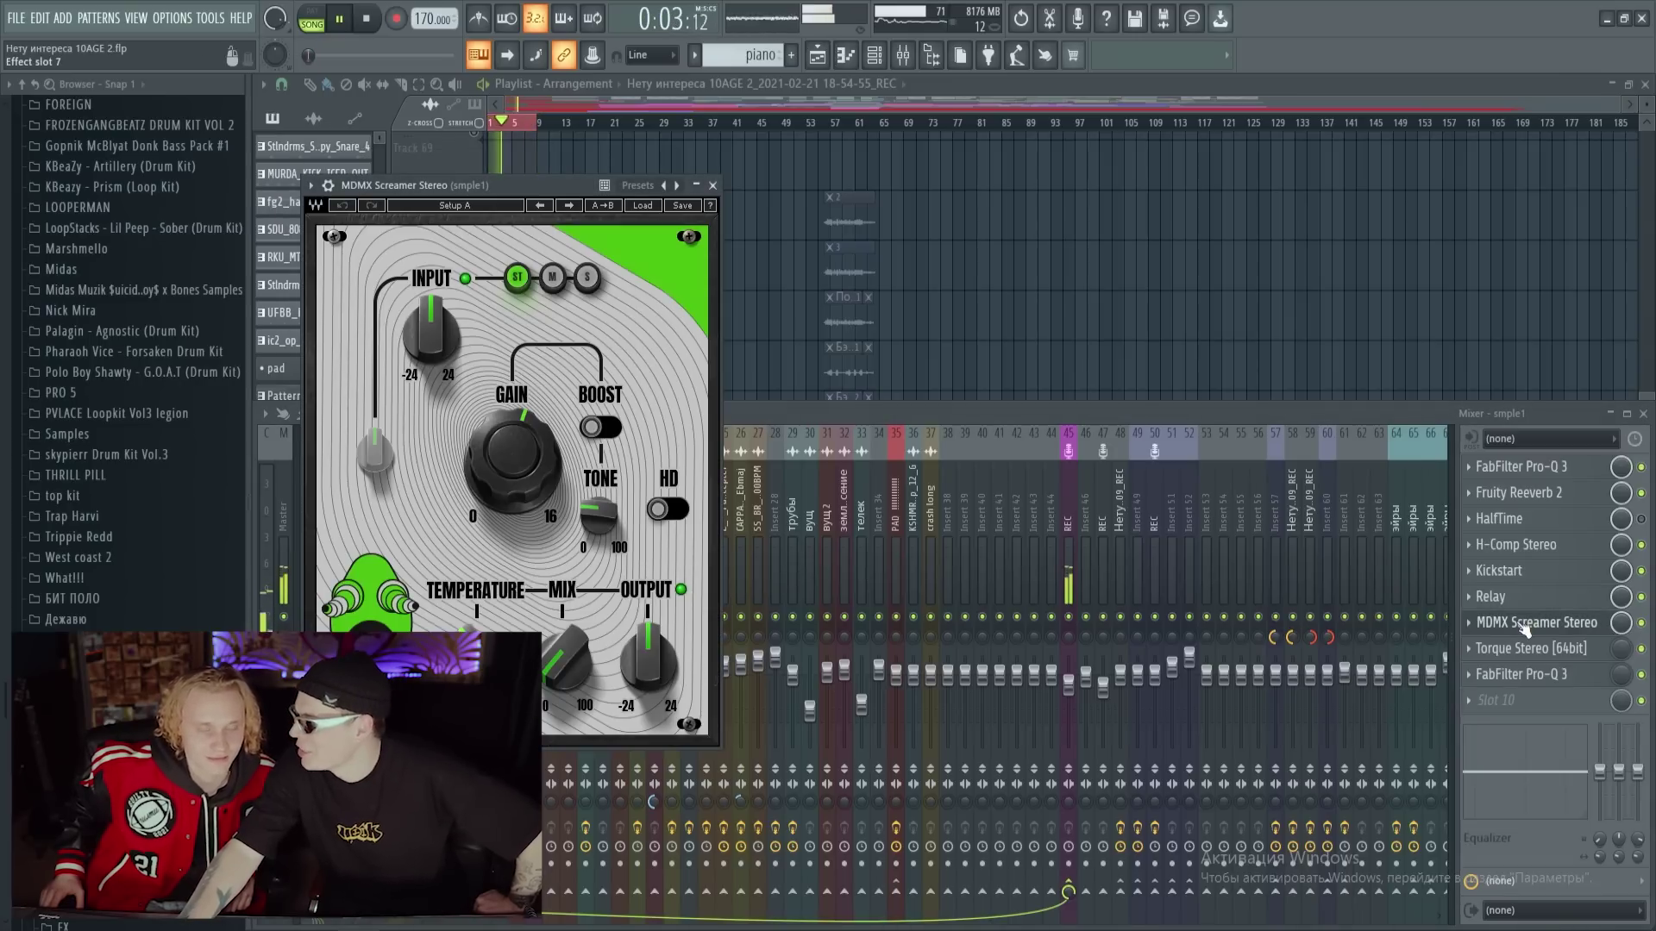
{"action": "left_click", "coordinate": [1529, 625]}
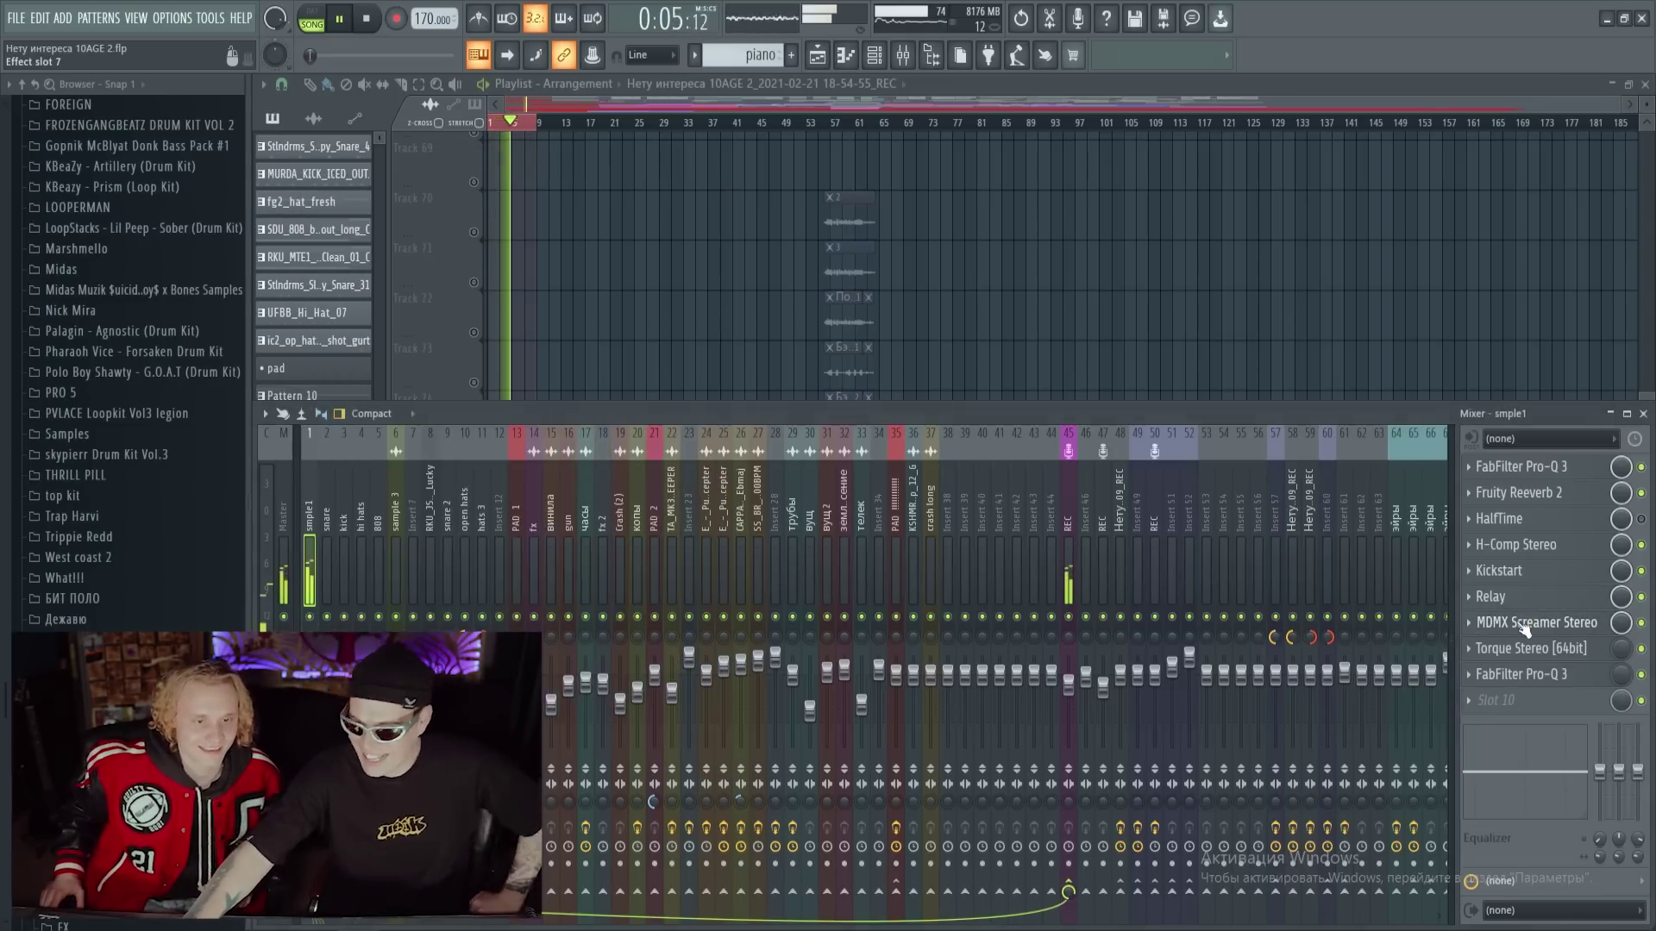
Return to the playlist, unmute Track 2, select bars 9 to 16, and play them with Track 2 soloed
{"action": "key", "text": "F9"}
{"action": "key", "text": "space"}
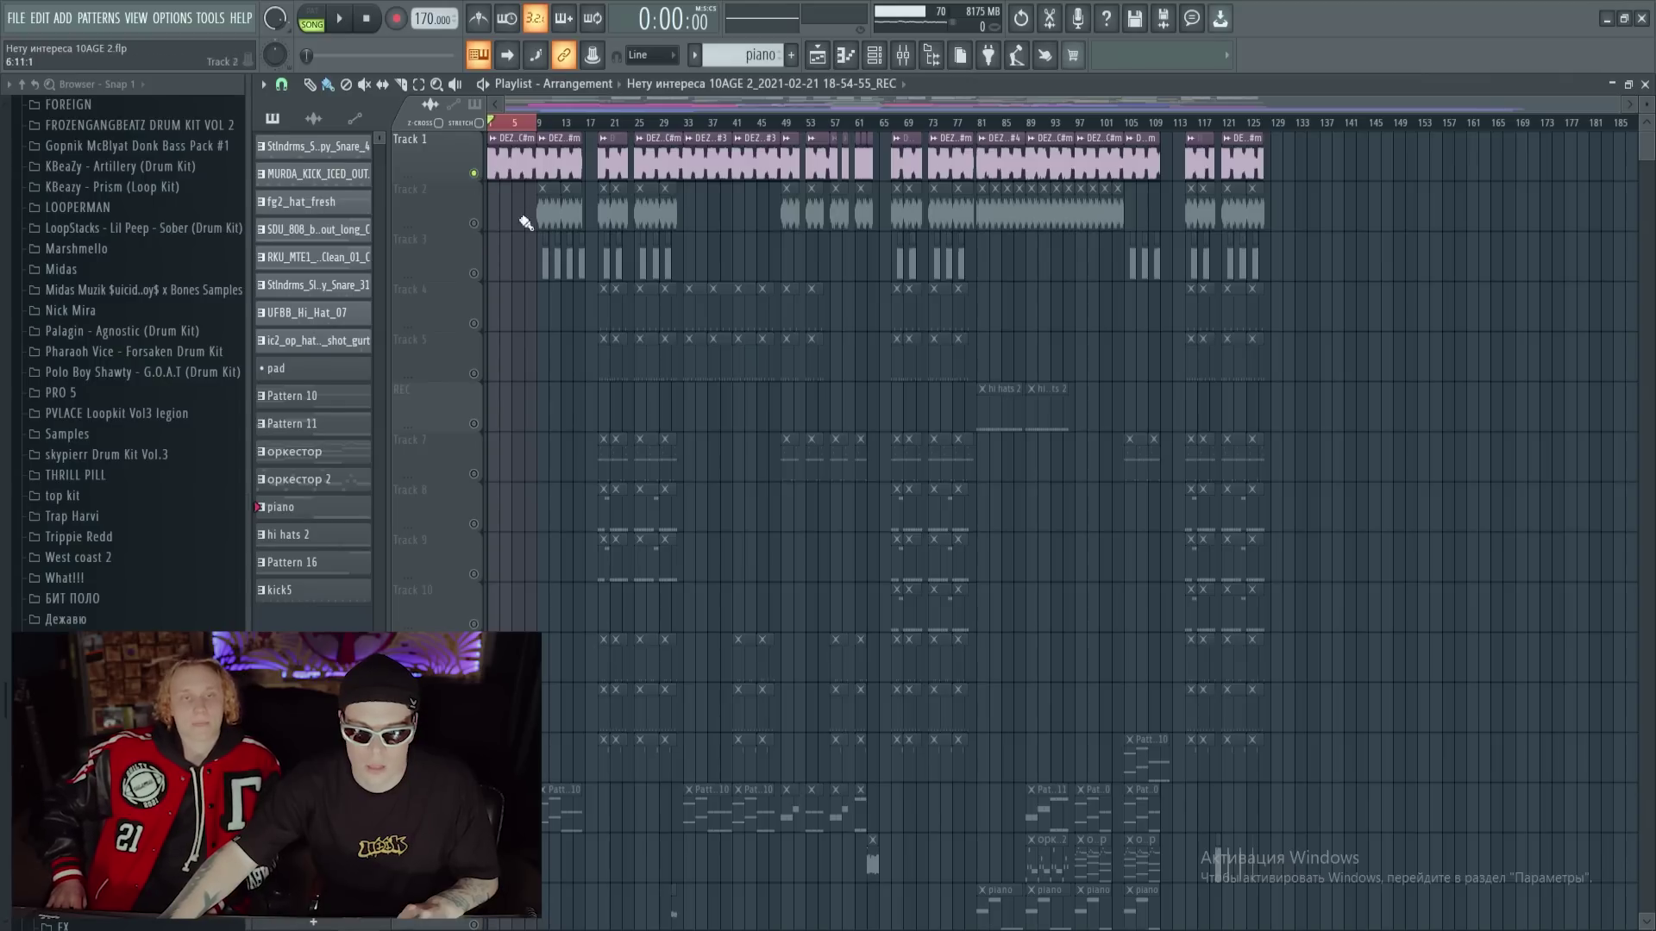
{"action": "left_click", "coordinate": [473, 223]}
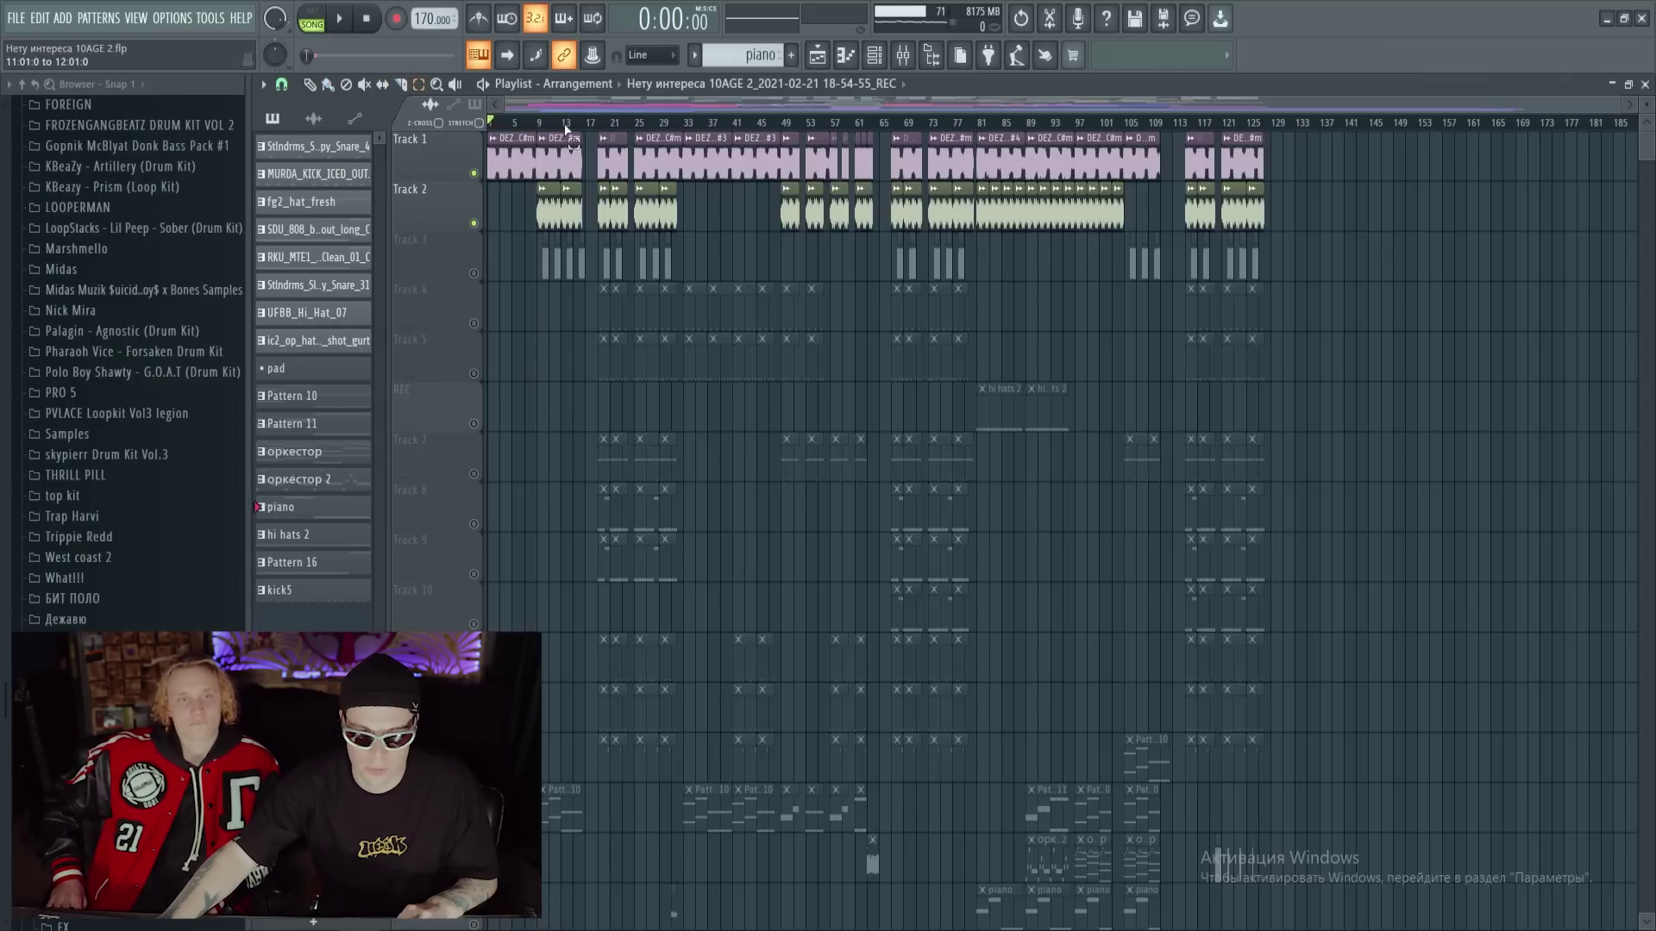
{"action": "left_click_drag", "start_coordinate": [536, 122], "coordinate": [582, 122]}
{"action": "key", "text": "space"}
{"action": "left_click", "coordinate": [474, 223], "text": "ctrl"}
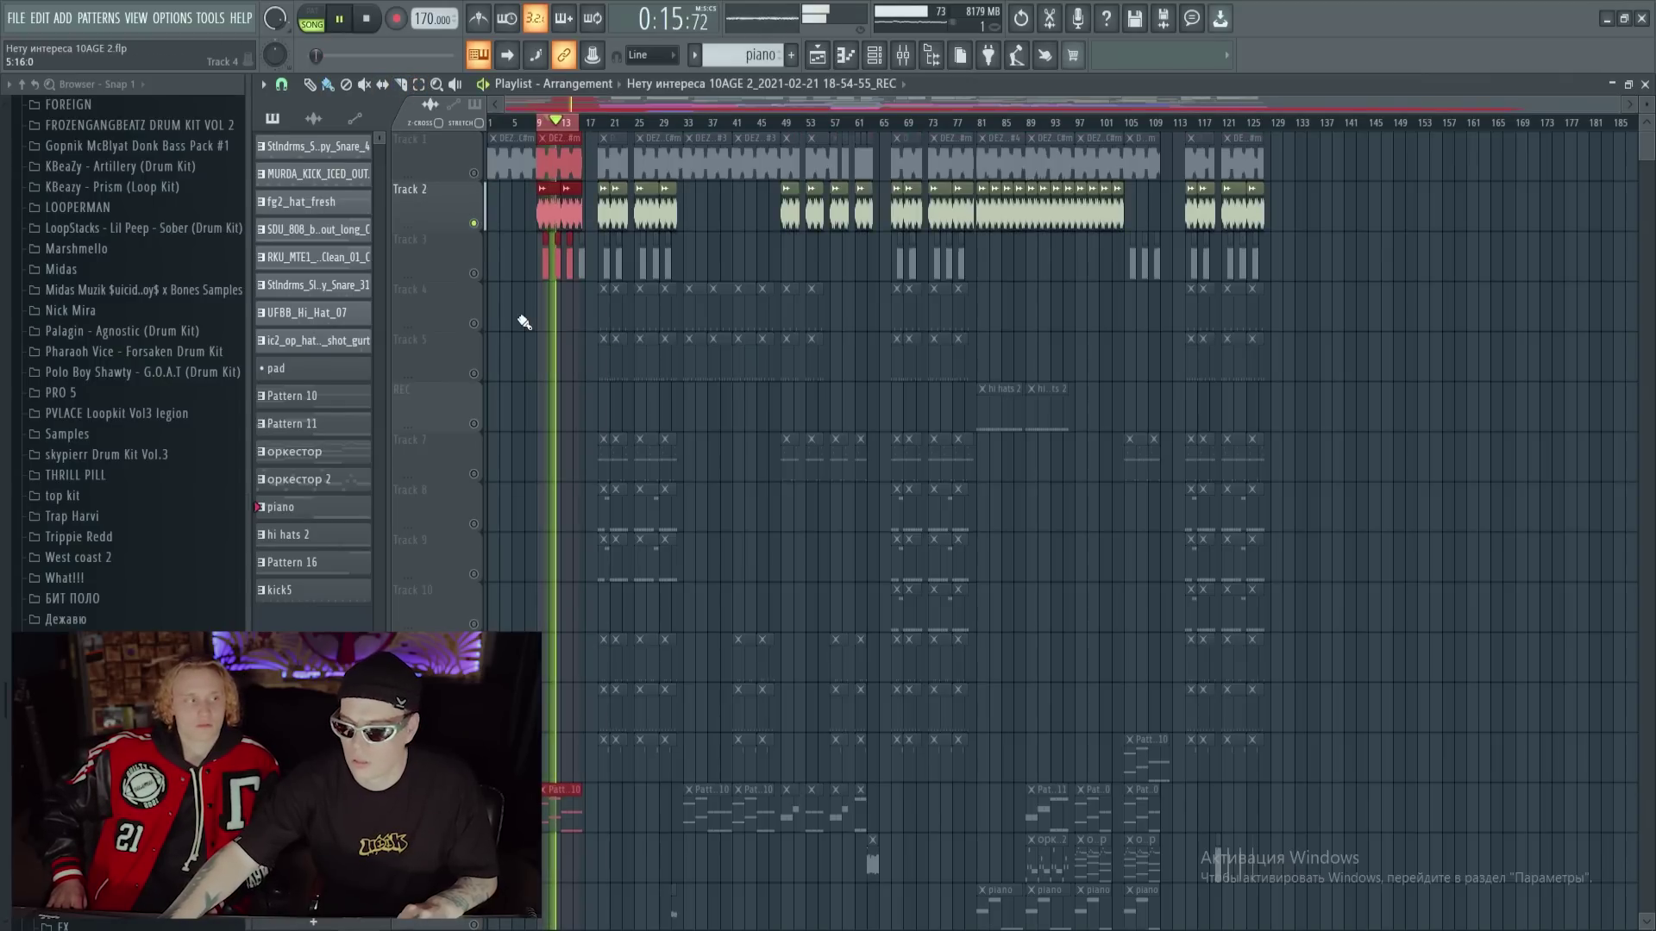
Stop playback and examine the sampler settings of the DEZ_WRIGHT melody loop clip on Track 1
{"action": "scroll", "coordinate": [560, 125], "scroll_direction": "up", "scroll_amount": 3}
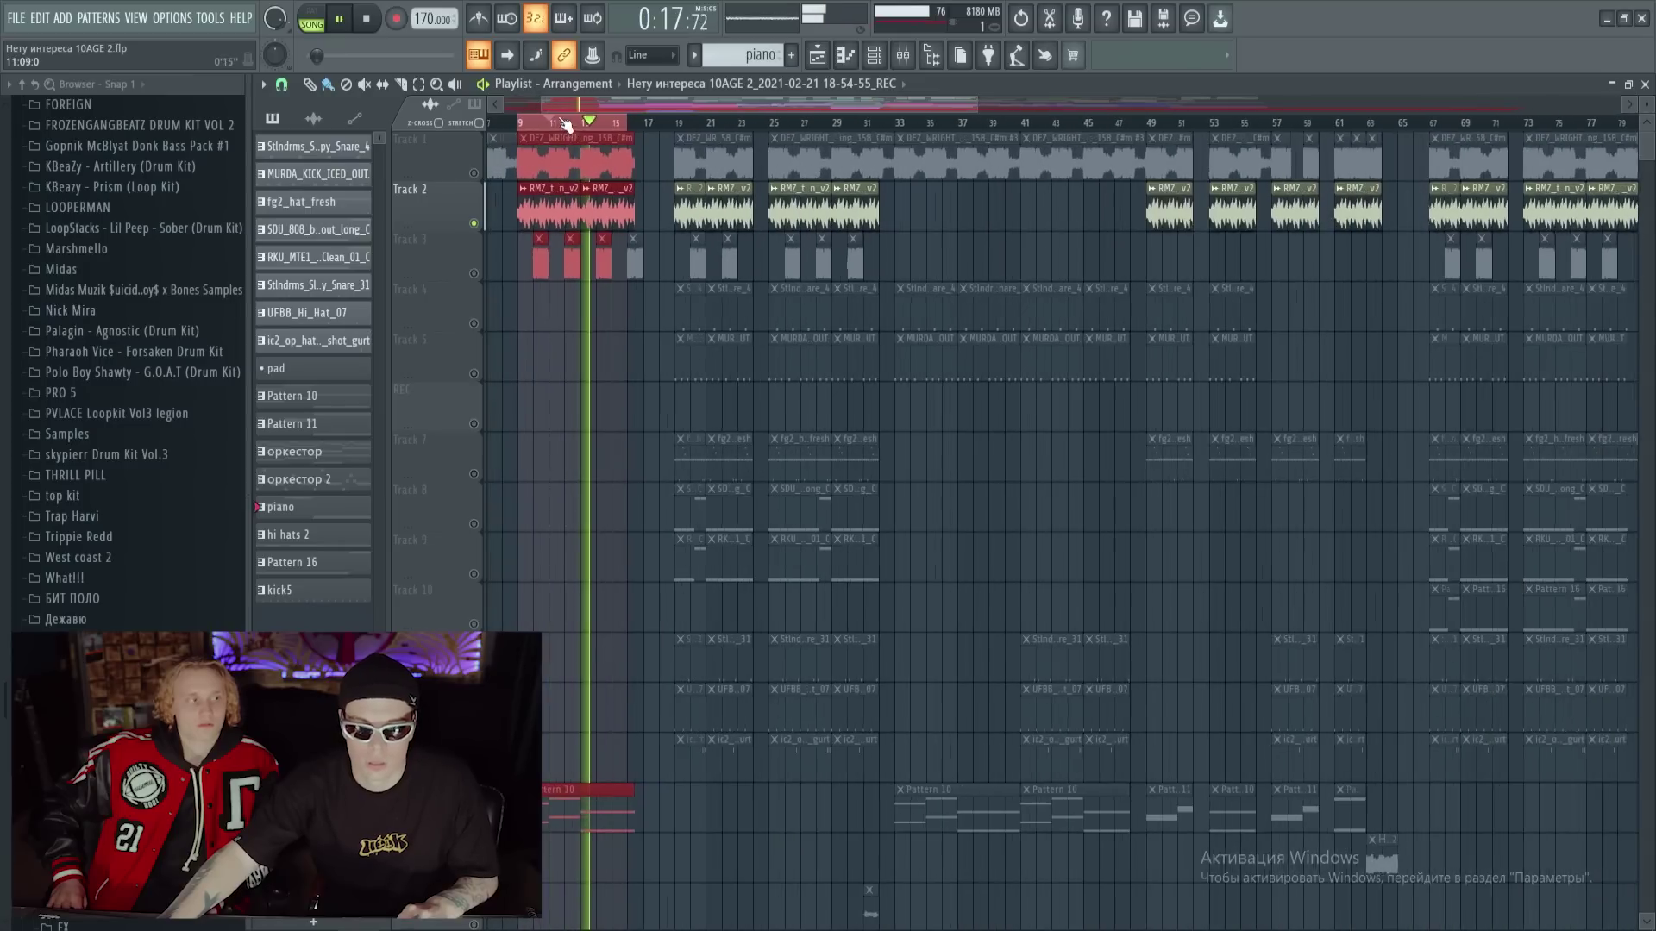
{"action": "scroll", "coordinate": [565, 125], "scroll_direction": "up", "scroll_amount": 1}
{"action": "scroll", "coordinate": [668, 148], "scroll_direction": "up", "scroll_amount": 3}
{"action": "key", "text": "space"}
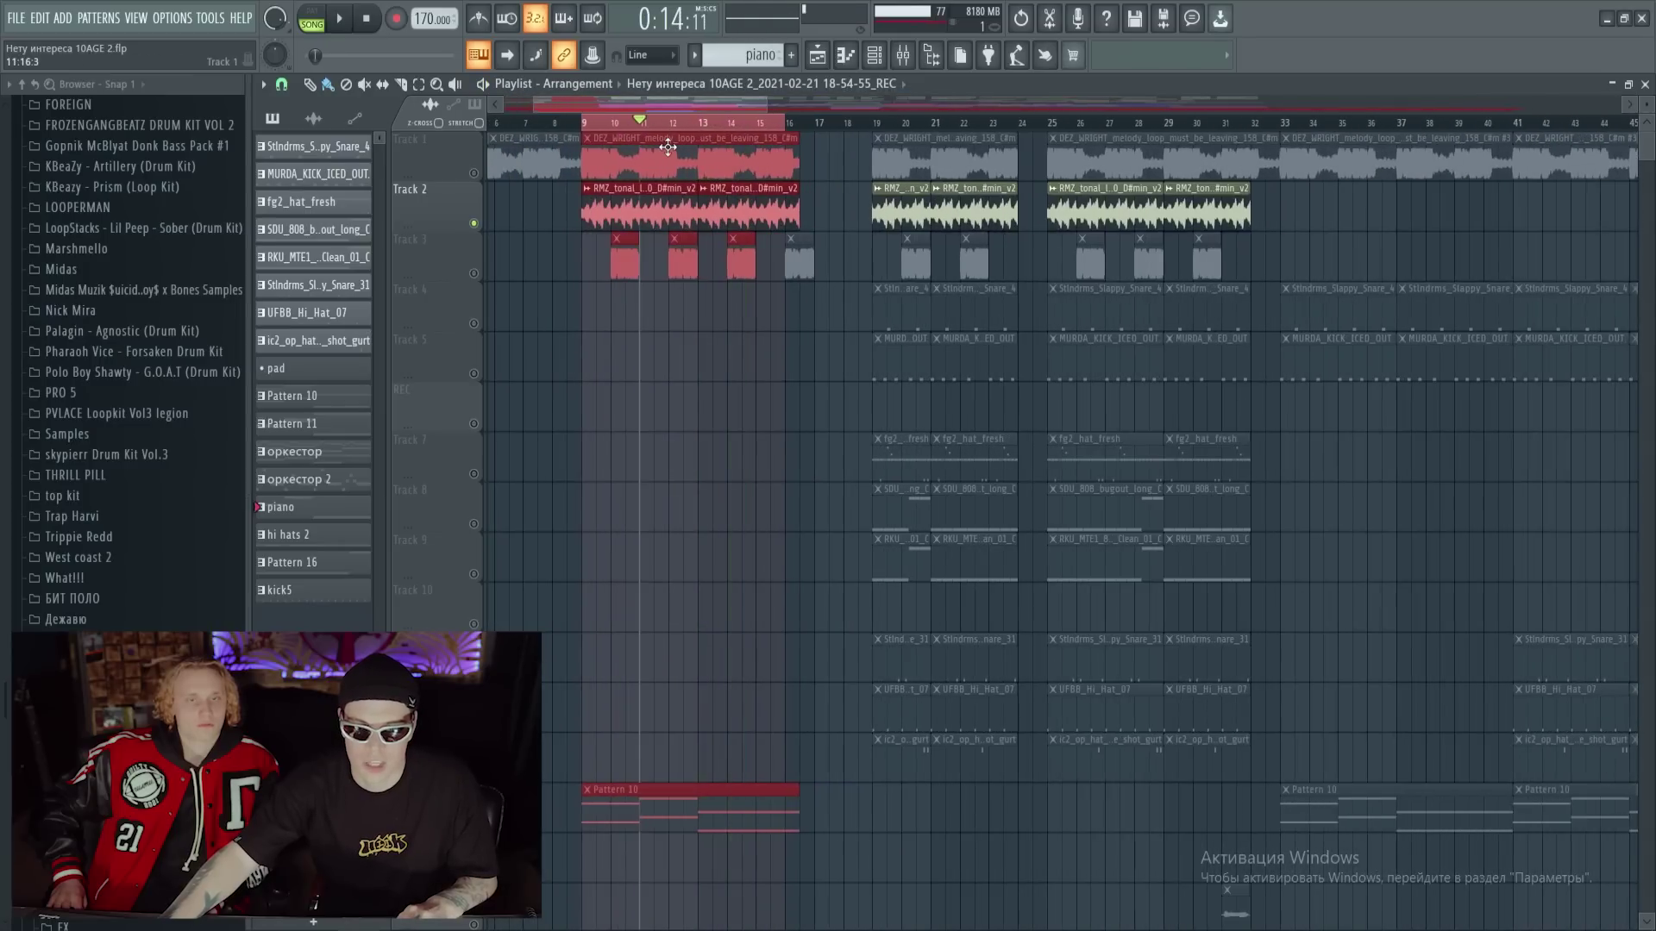
{"action": "double_click", "coordinate": [668, 147]}
{"action": "left_click", "coordinate": [335, 210]}
{"action": "left_click", "coordinate": [588, 226]}
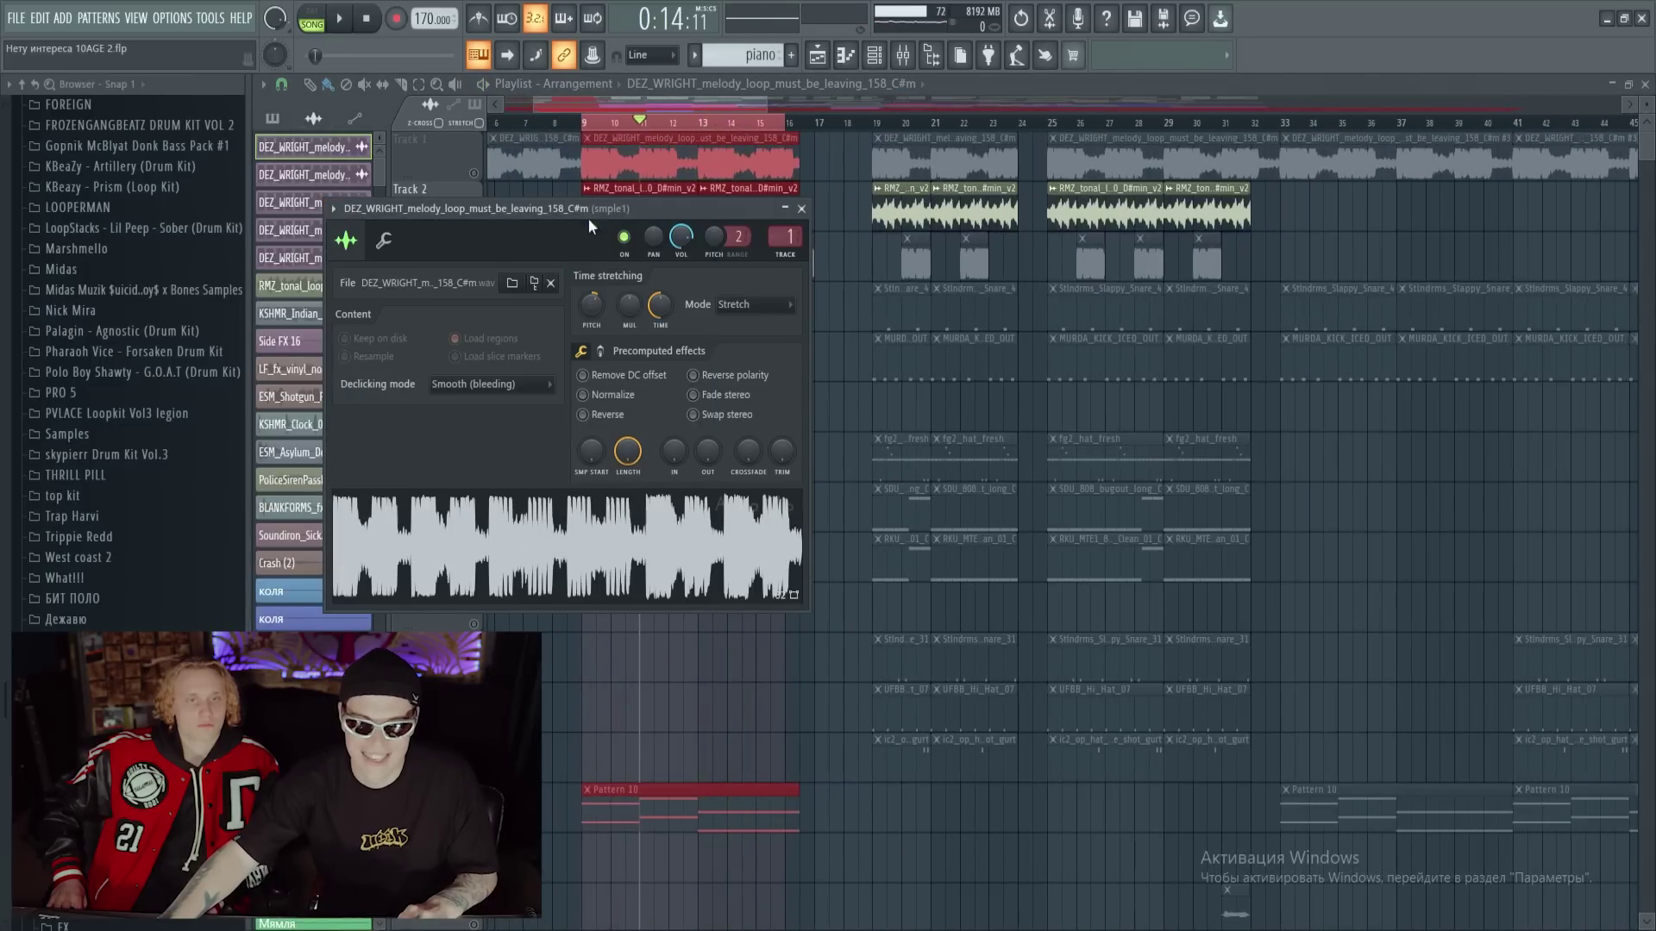
{"action": "key", "text": "Escape"}
Play the selected section and open Pattern 10's bass notes in the piano roll
{"action": "key", "text": "space"}
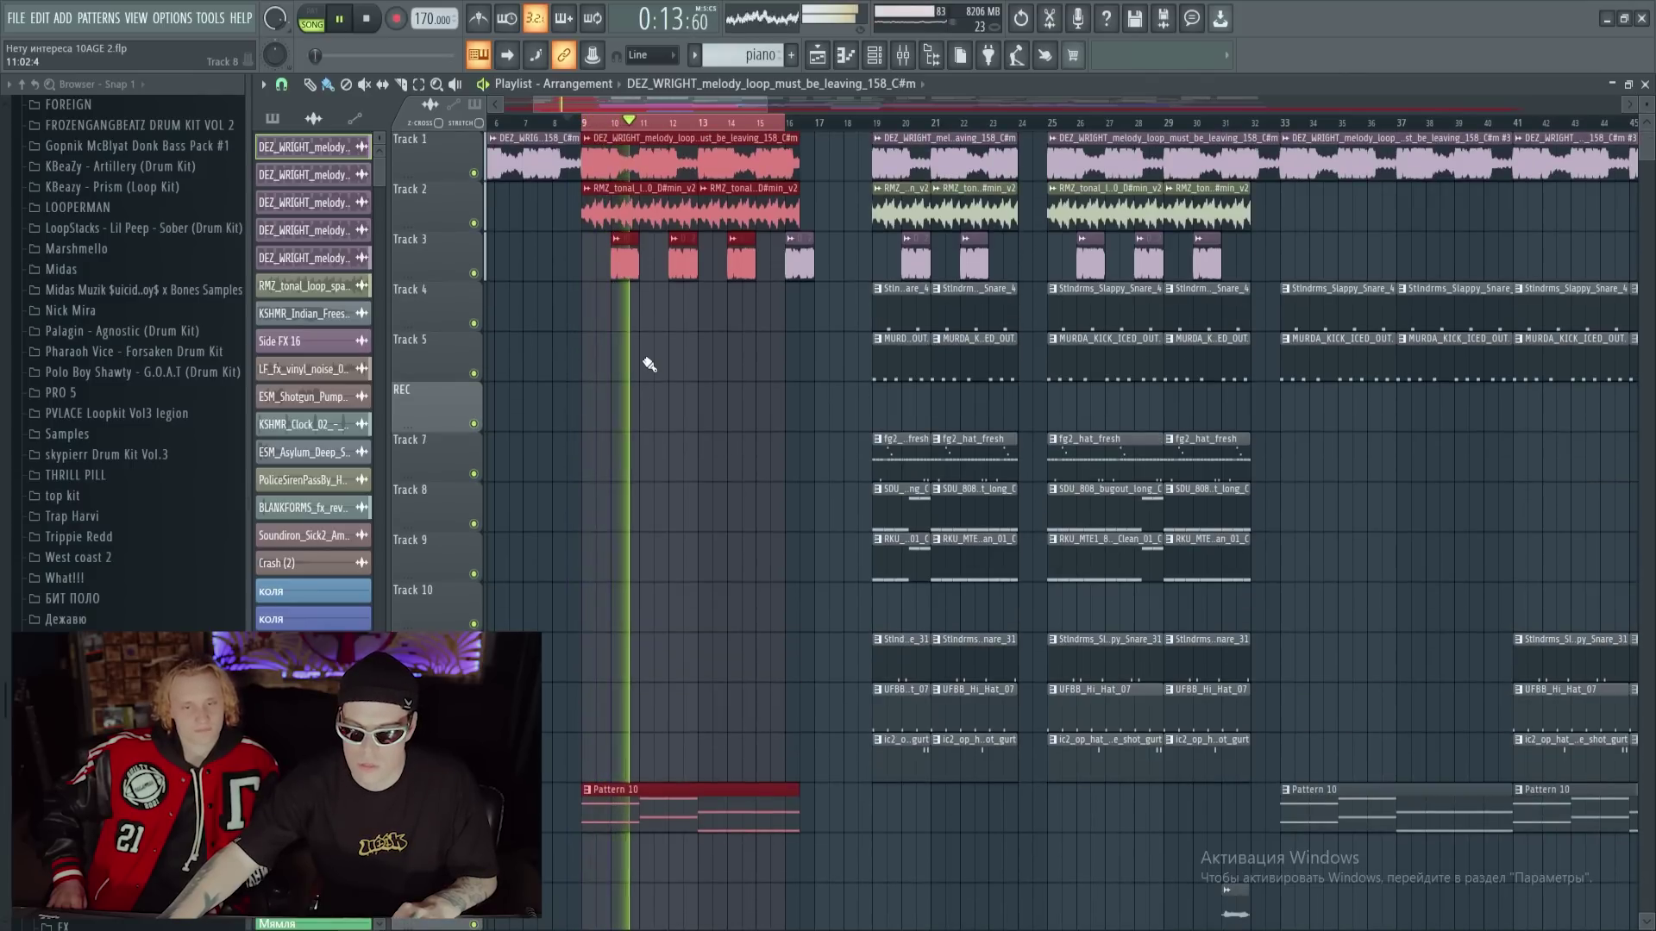
{"action": "scroll", "coordinate": [649, 365], "scroll_direction": "down", "scroll_amount": 4}
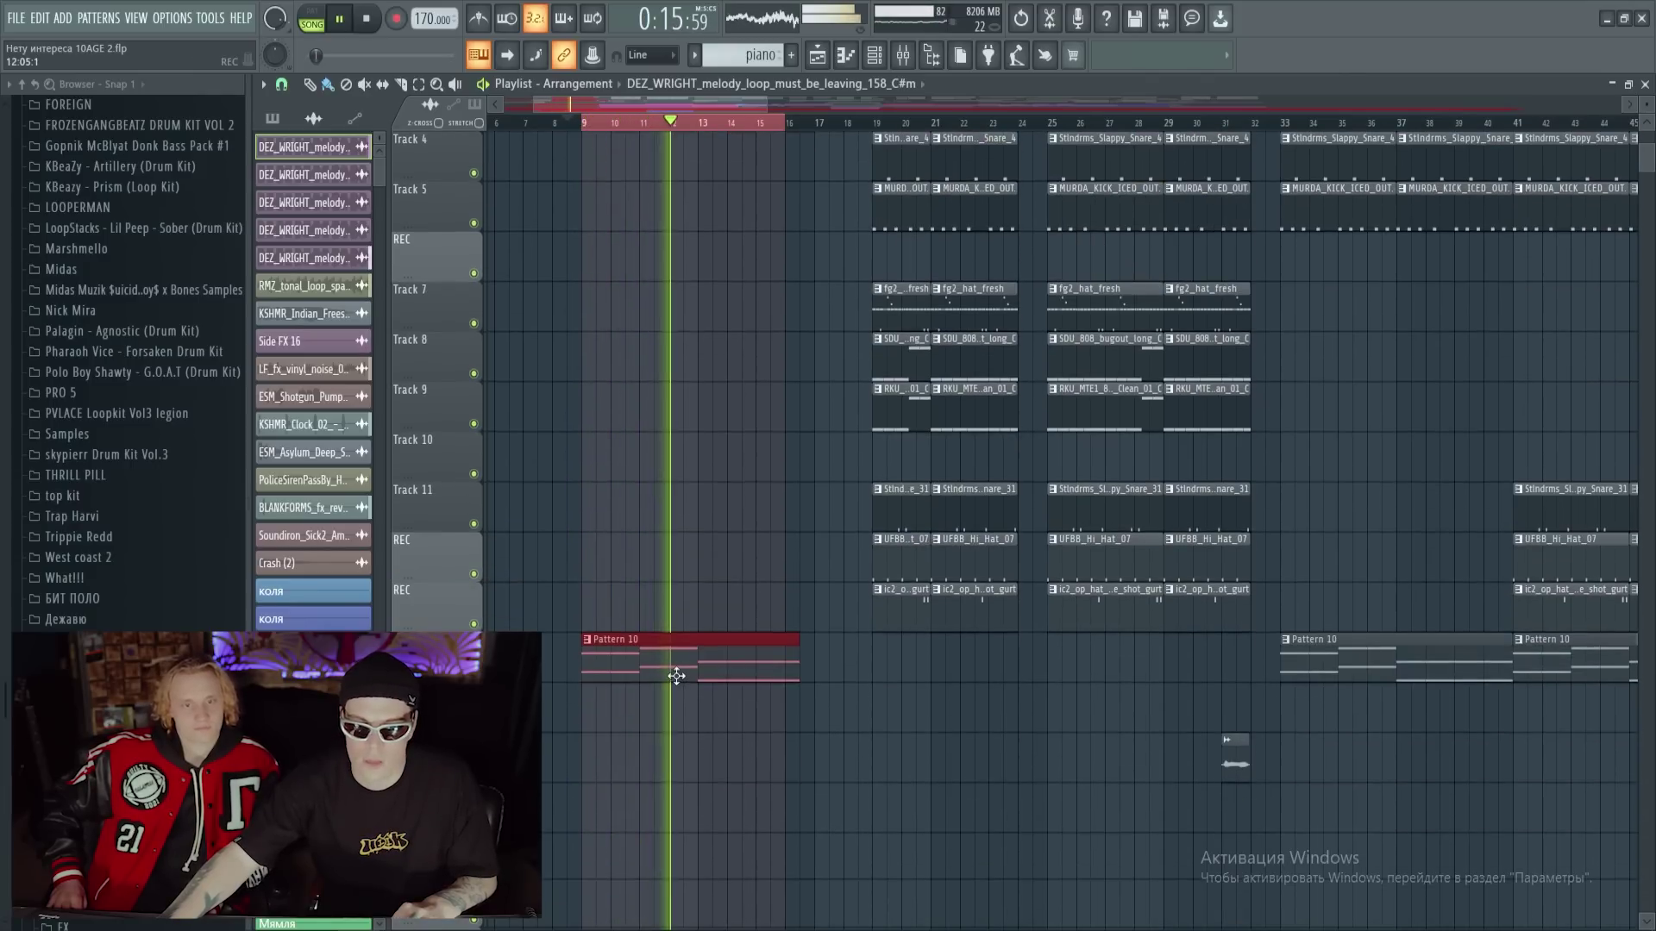
{"action": "double_click", "coordinate": [617, 660]}
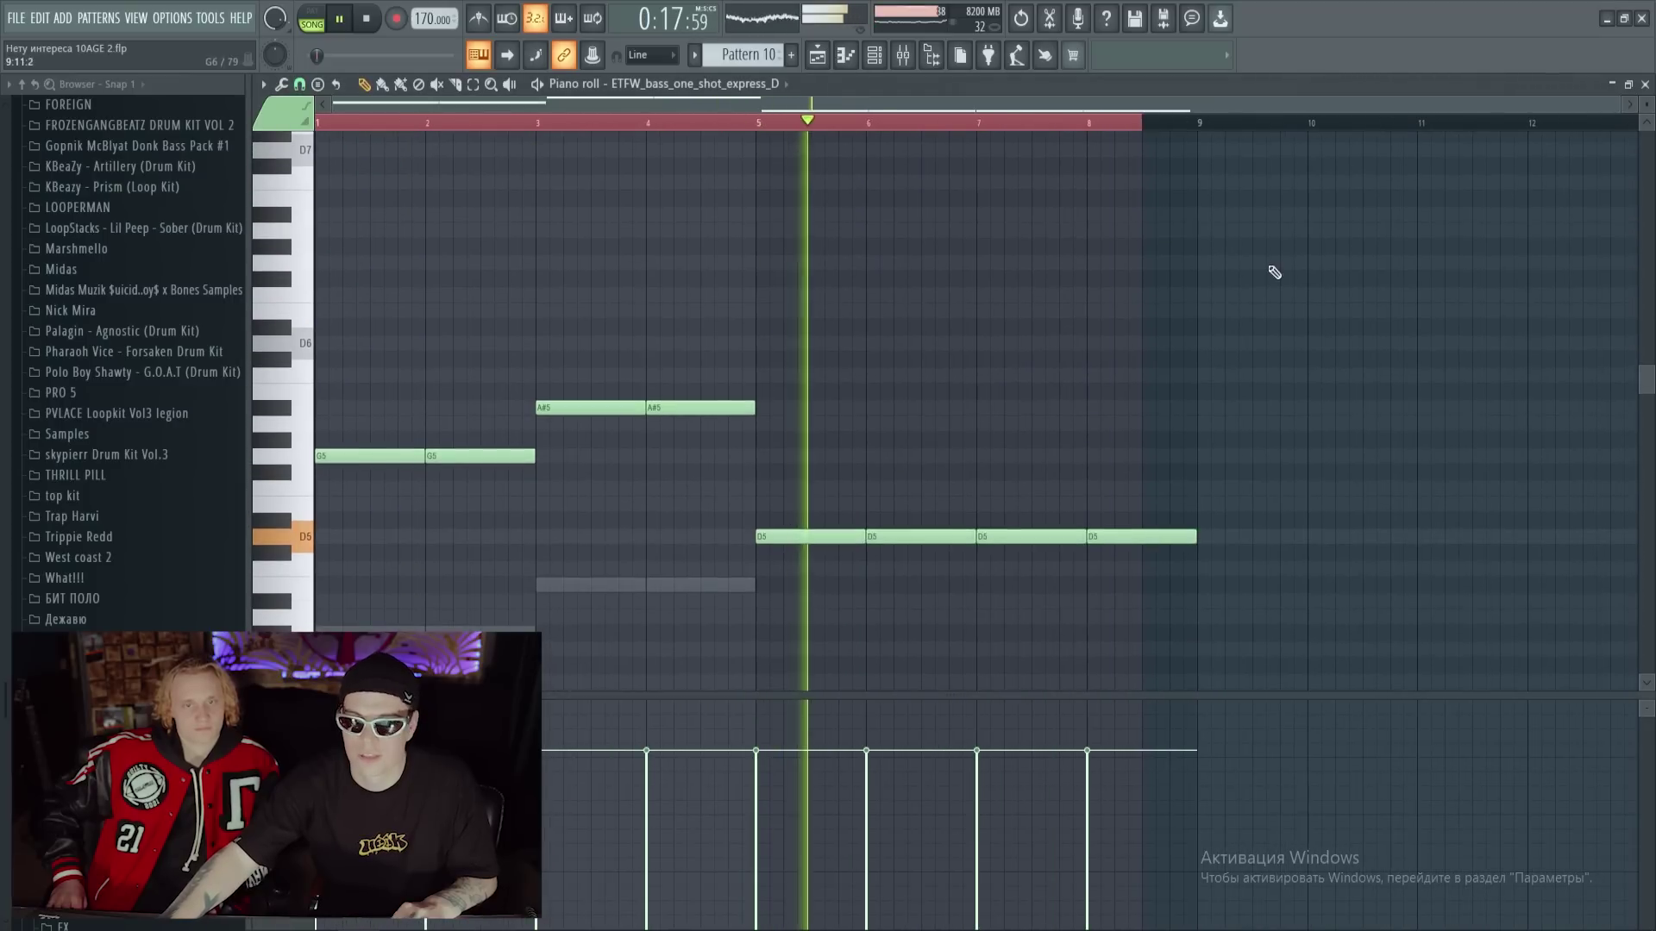
Stop playback and examine the volume envelope settings of the ETFW_bass_one_shot_express_D channel in the channel rack
{"action": "key", "text": "F6"}
{"action": "key", "text": "space"}
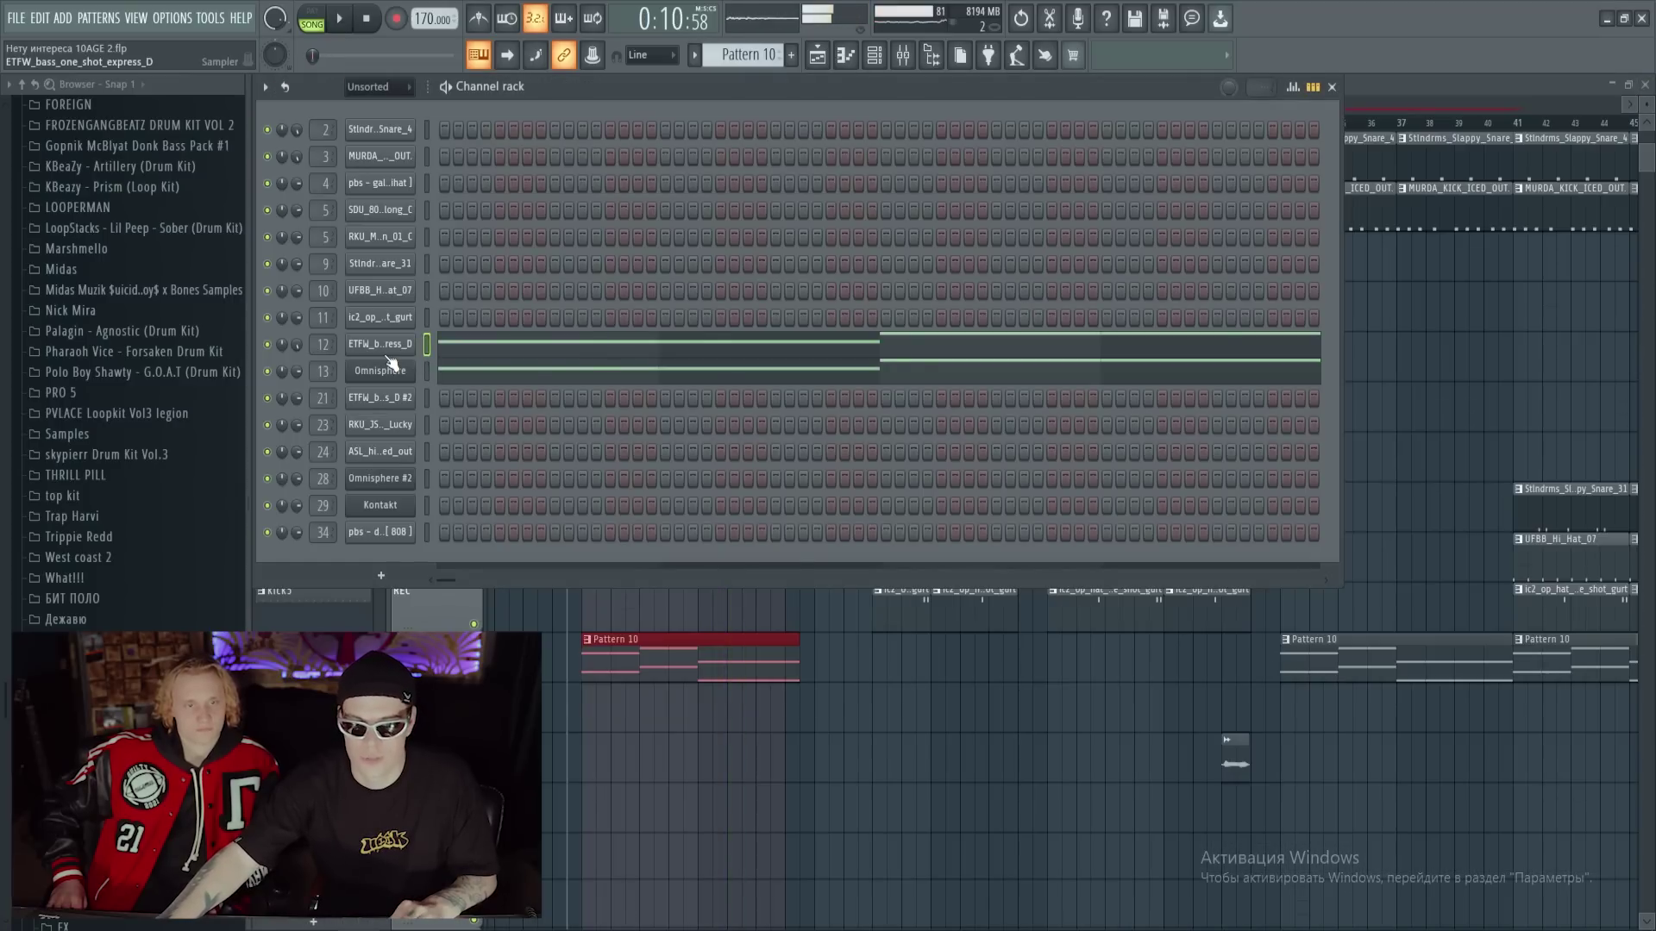
{"action": "left_click", "coordinate": [385, 347]}
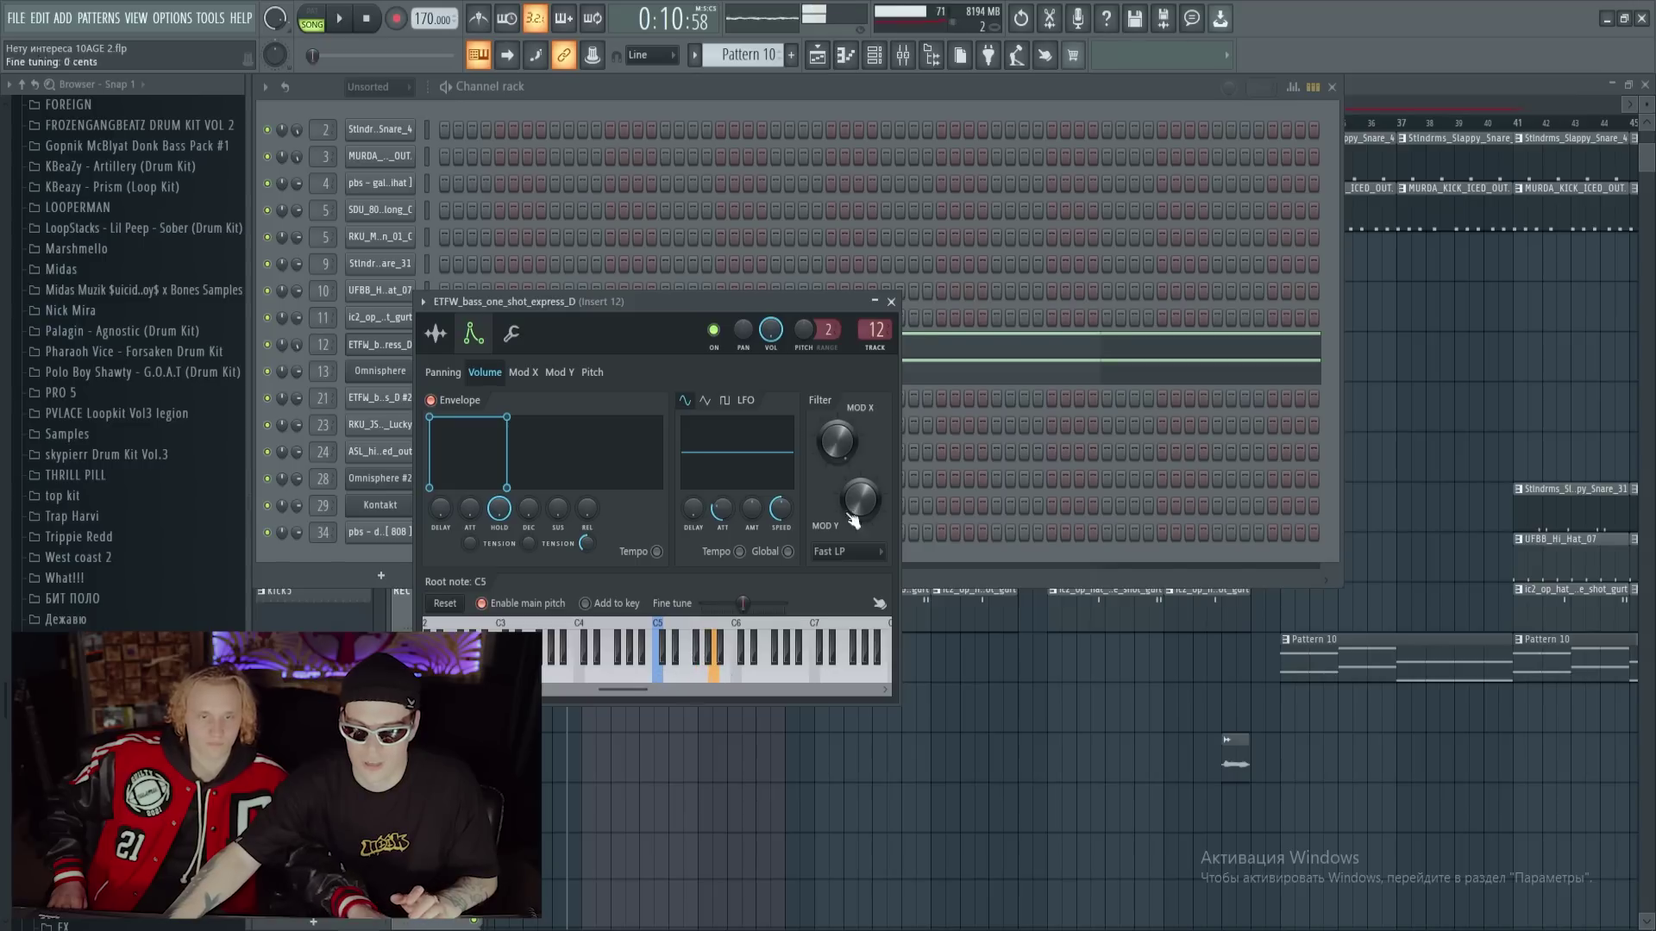
{"action": "left_click", "coordinate": [891, 302]}
{"action": "key", "text": "F6"}
Play the selected section, deselect its clips, and look over the clock, vinyl noise and effect clips below Pattern 10
{"action": "key", "text": "space"}
{"action": "scroll", "coordinate": [647, 172], "scroll_direction": "down", "scroll_amount": 4}
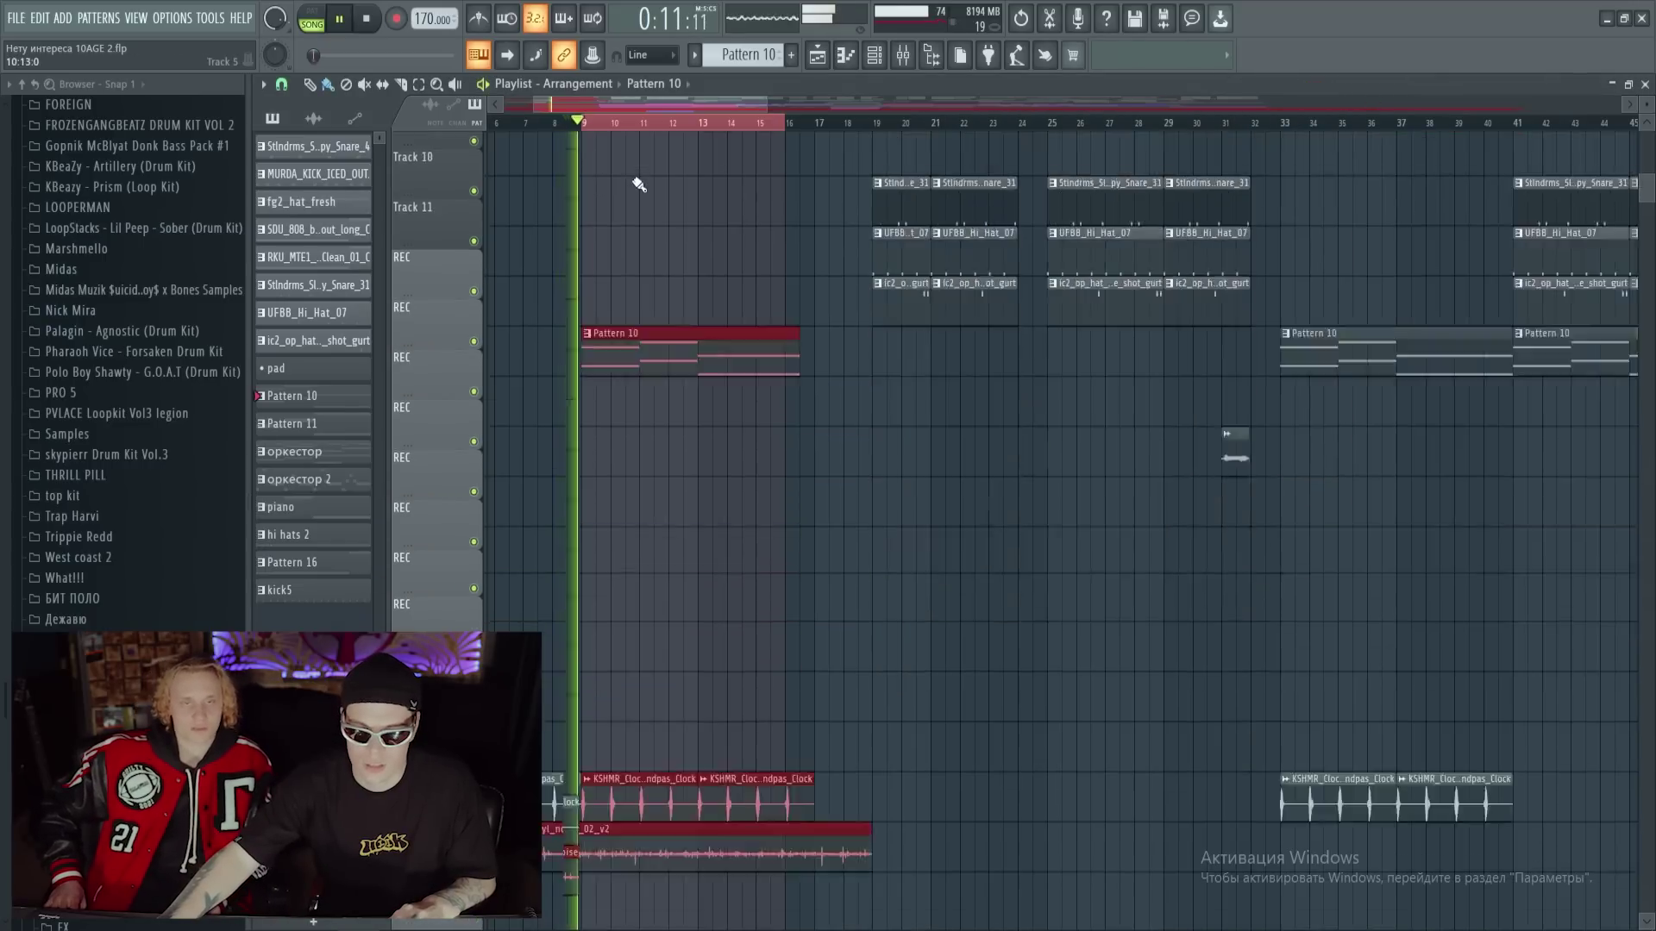
{"action": "left_click", "coordinate": [687, 370]}
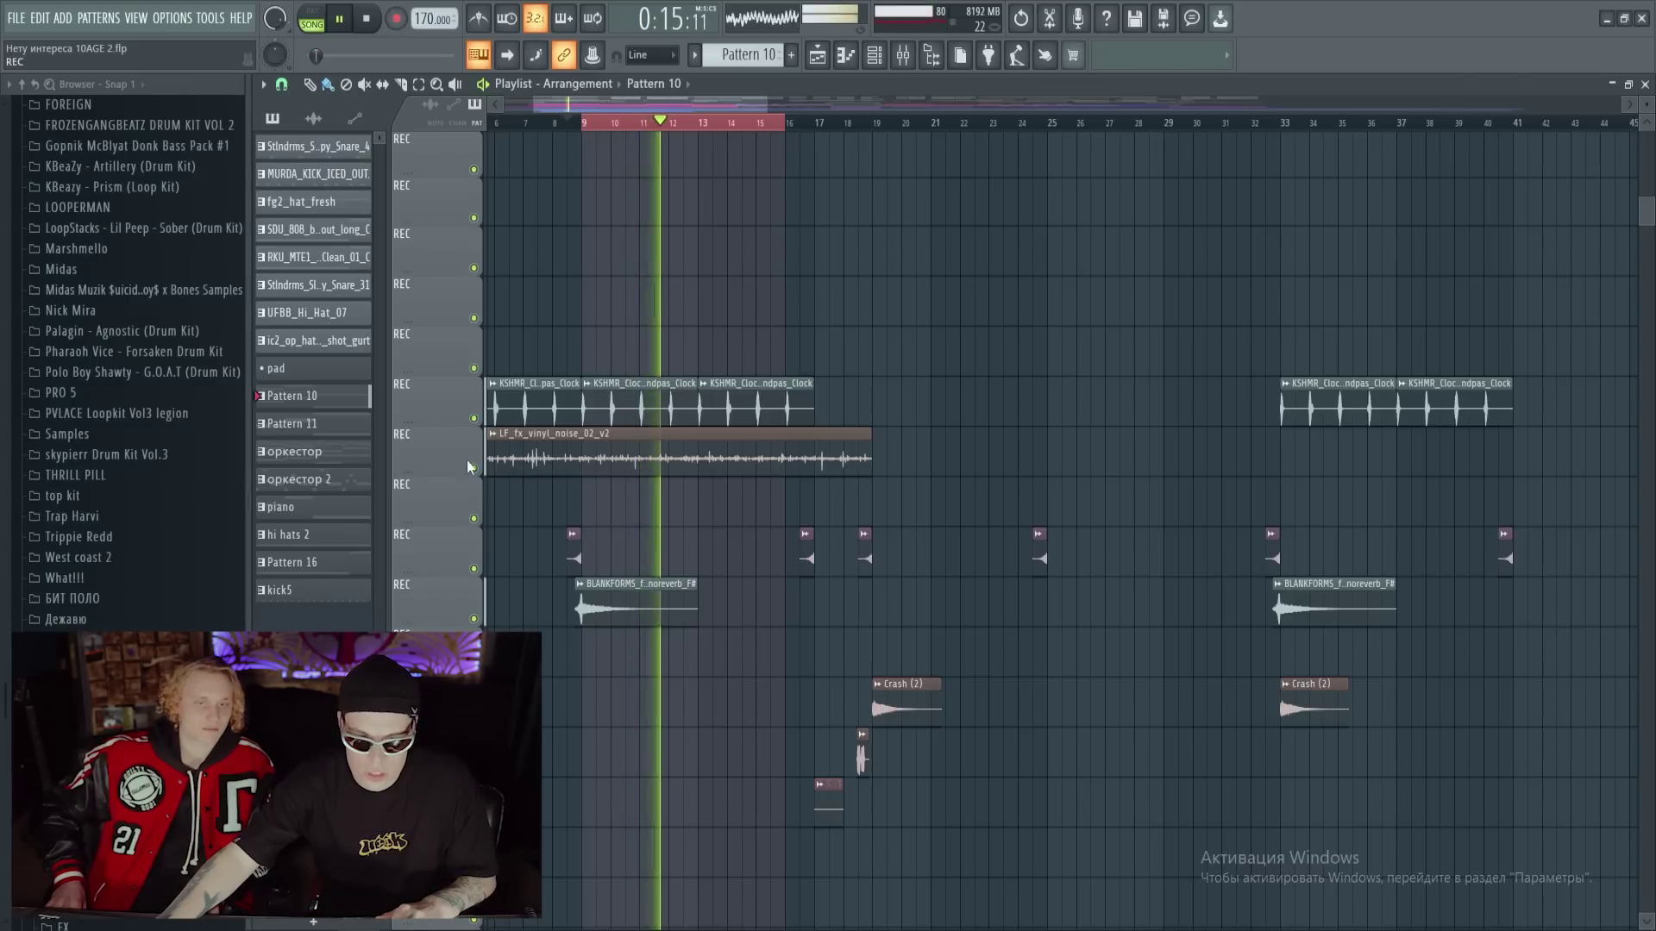
{"action": "scroll", "coordinate": [636, 389], "scroll_direction": "down", "scroll_amount": 10}
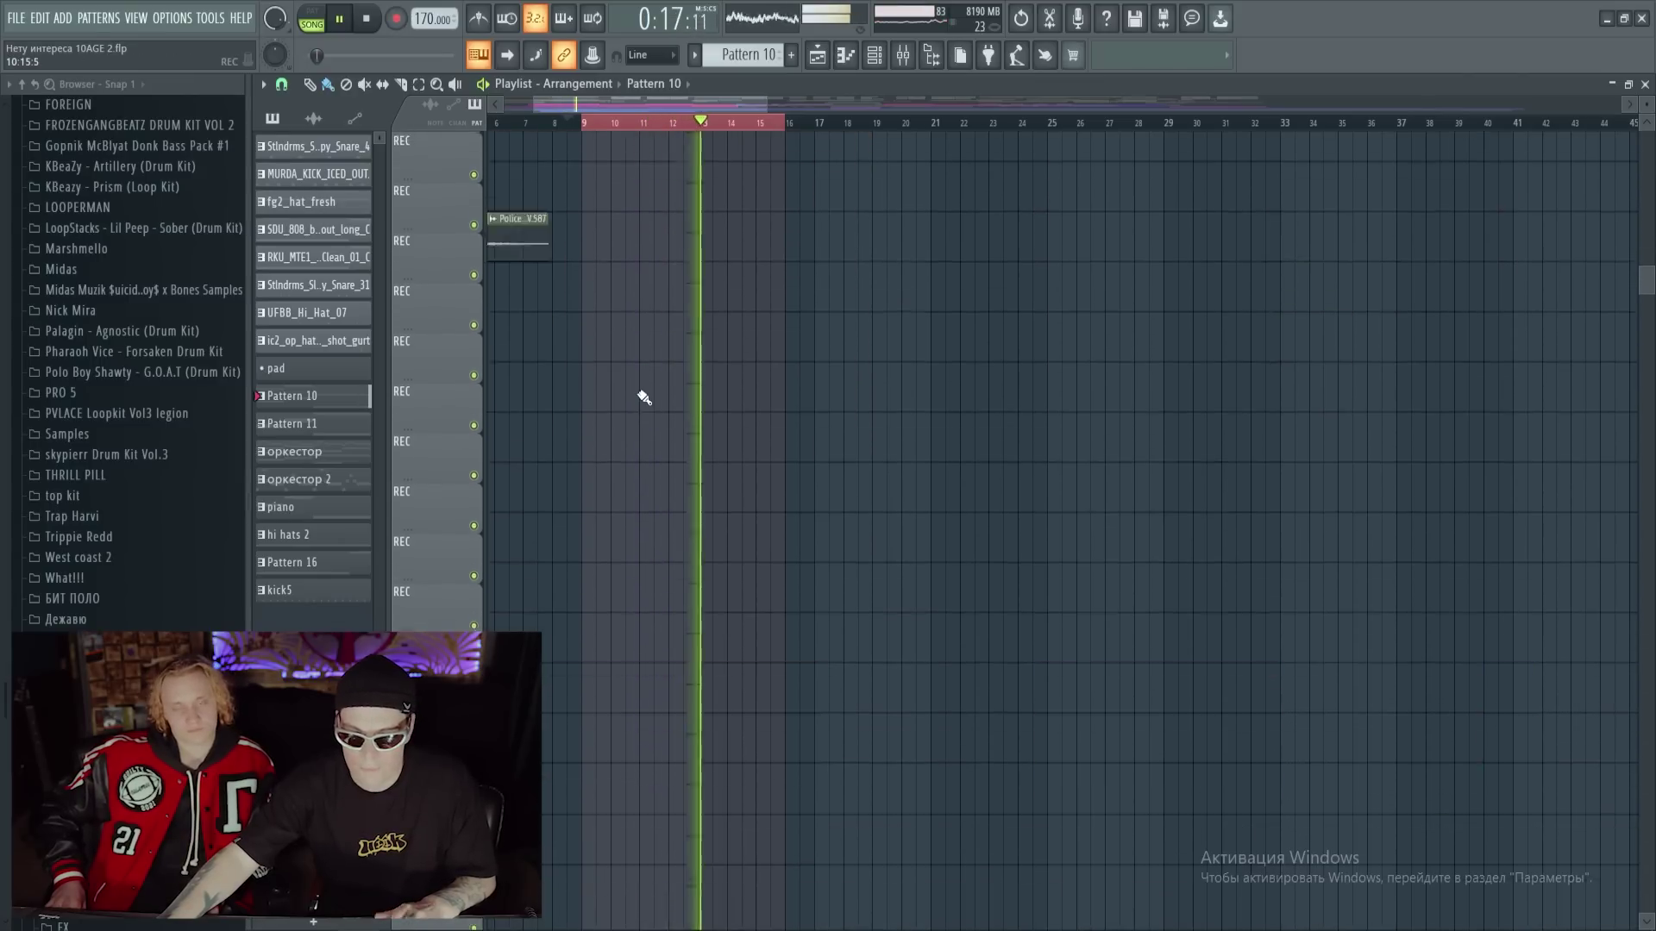
Stop playback, select bars 17 to 33 of the arrangement in the playlist, and look over the section's clips
{"action": "scroll", "coordinate": [690, 373], "scroll_direction": "up", "scroll_amount": 10}
{"action": "key", "text": "space"}
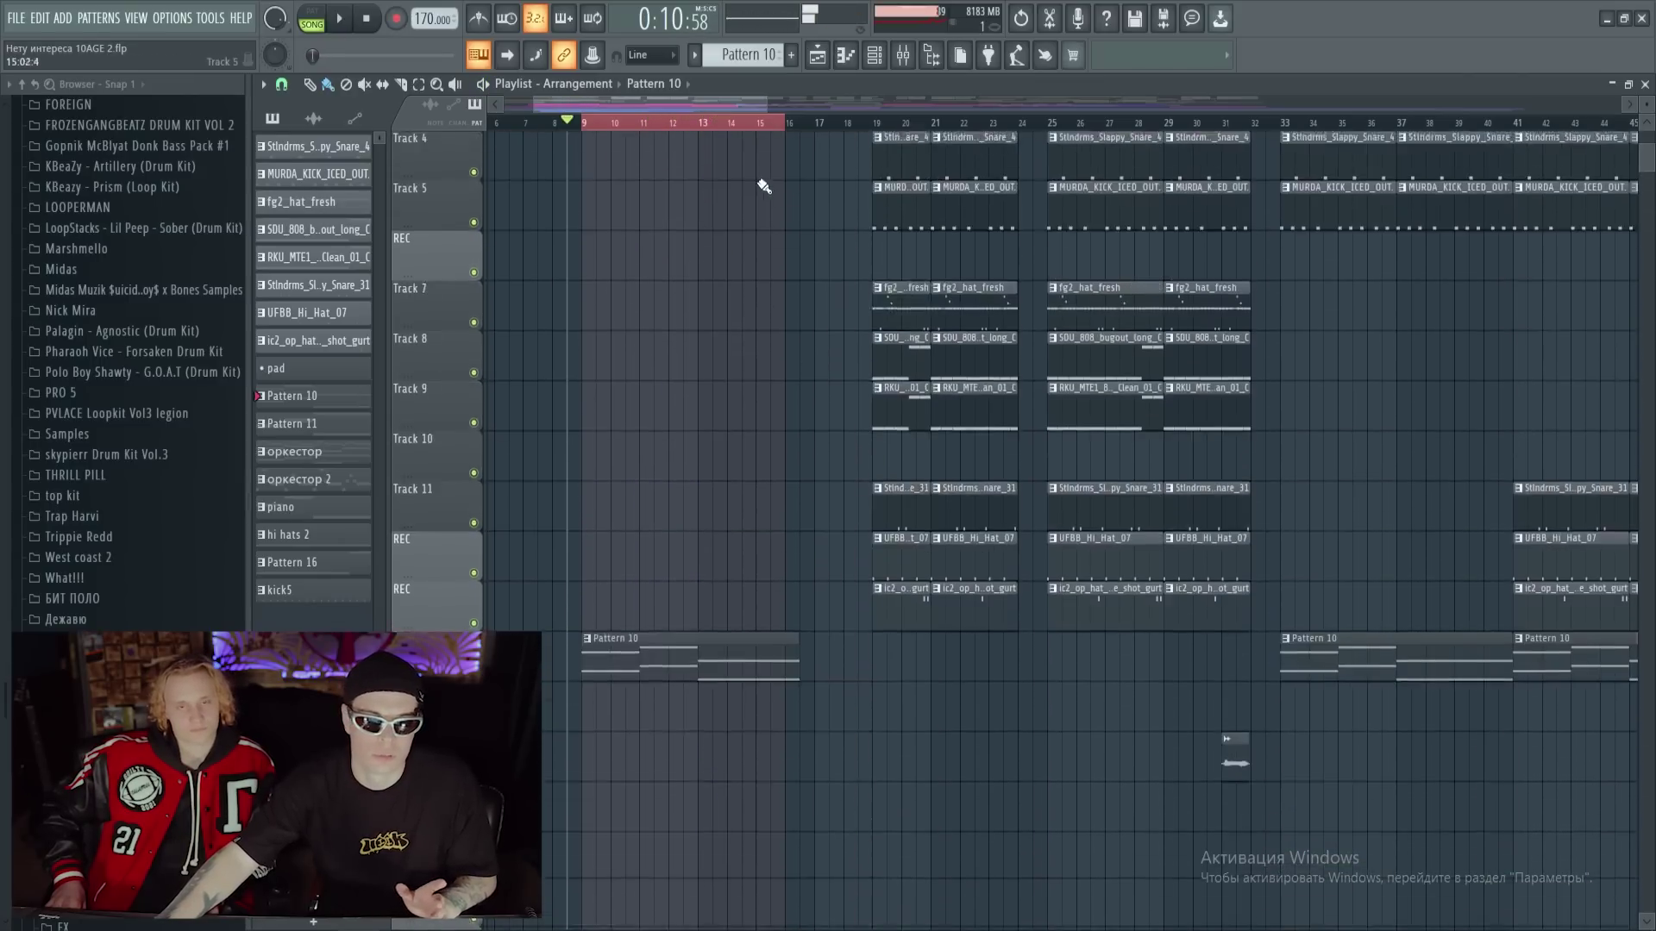
{"action": "left_click_drag", "start_coordinate": [790, 132], "coordinate": [808, 138]}
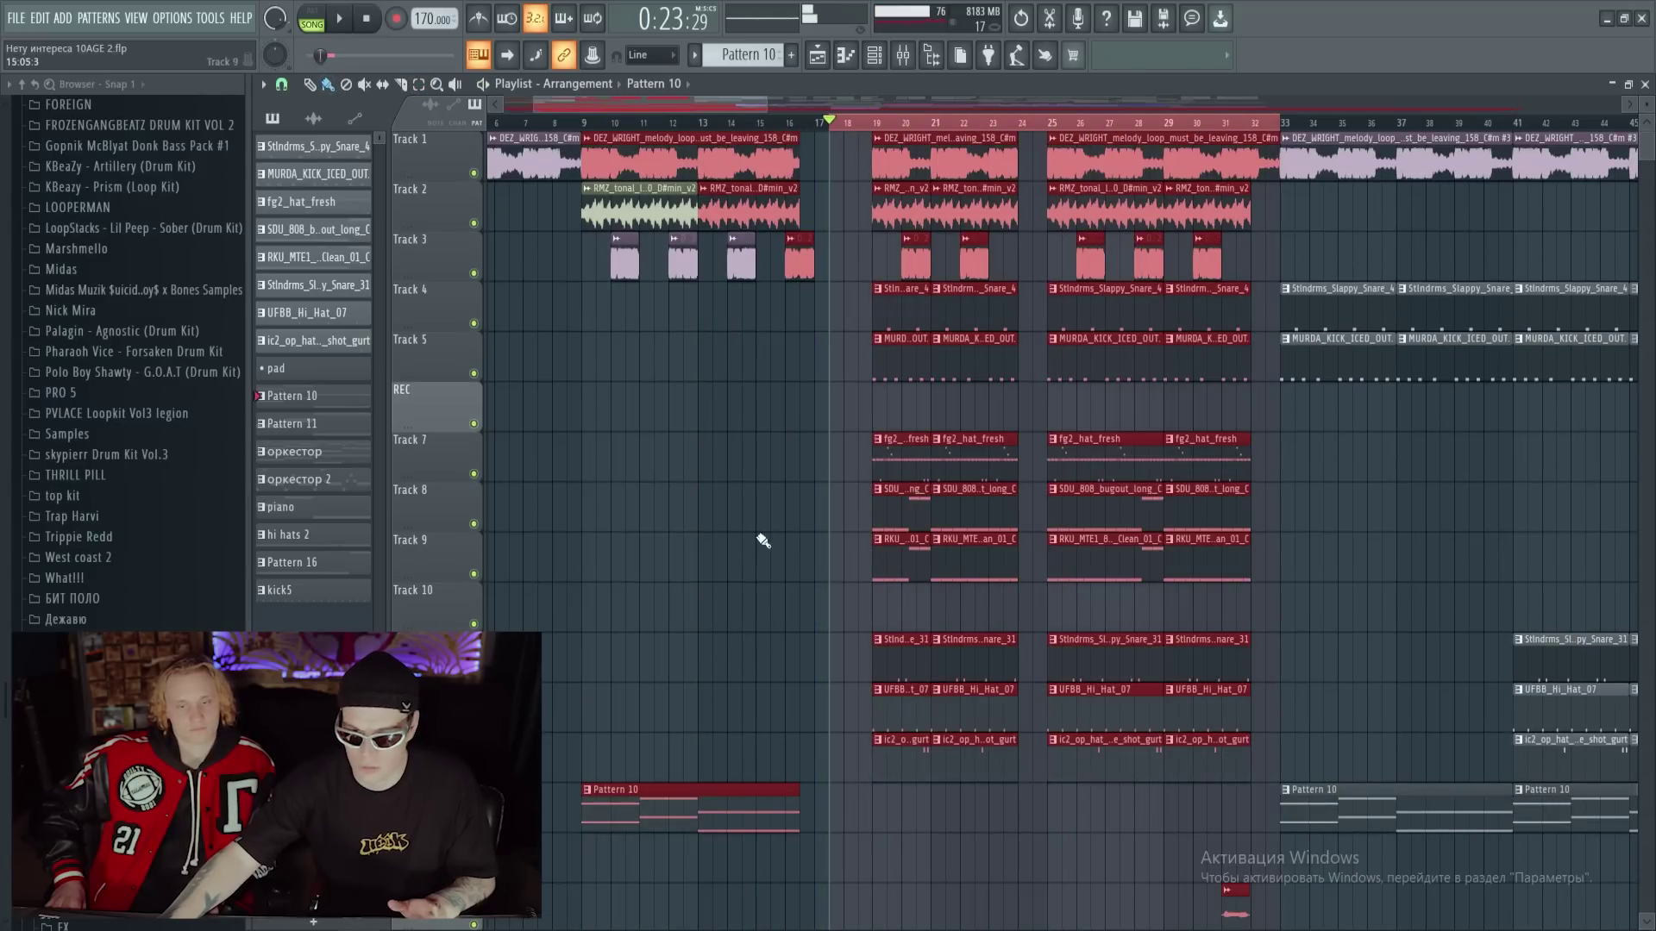
{"action": "scroll", "coordinate": [684, 288], "scroll_direction": "down", "scroll_amount": 5}
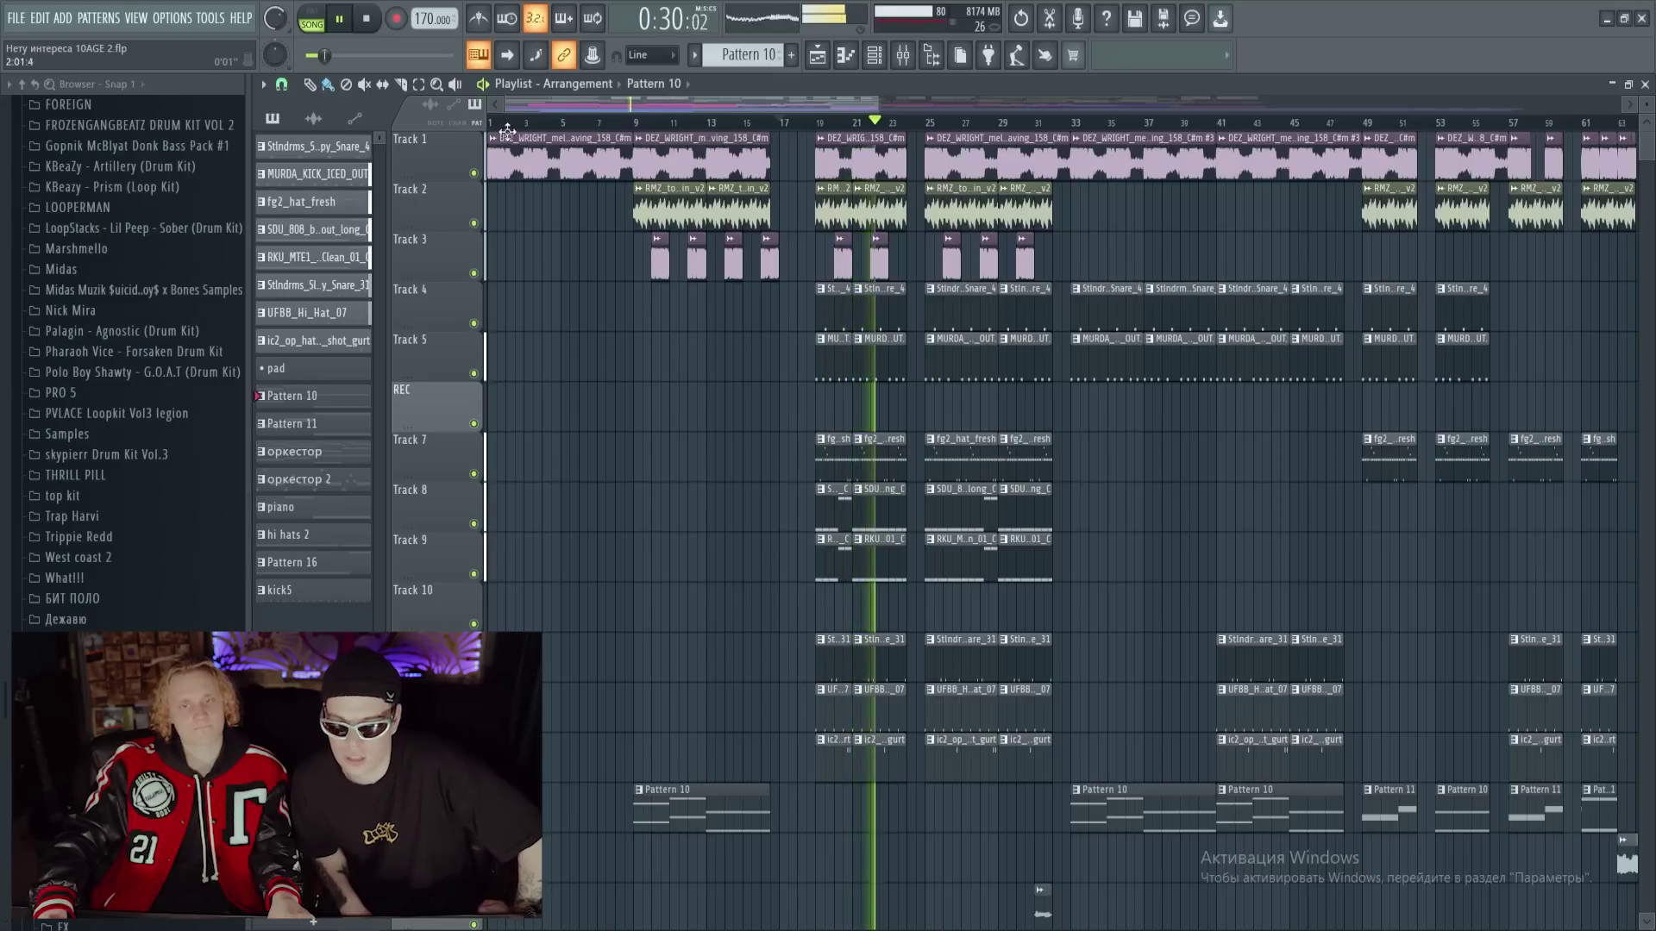
Open the fg2_hat_fresh pattern in the piano roll, examine its hi-hat notes during playback, and stop
{"action": "double_click", "coordinate": [879, 457]}
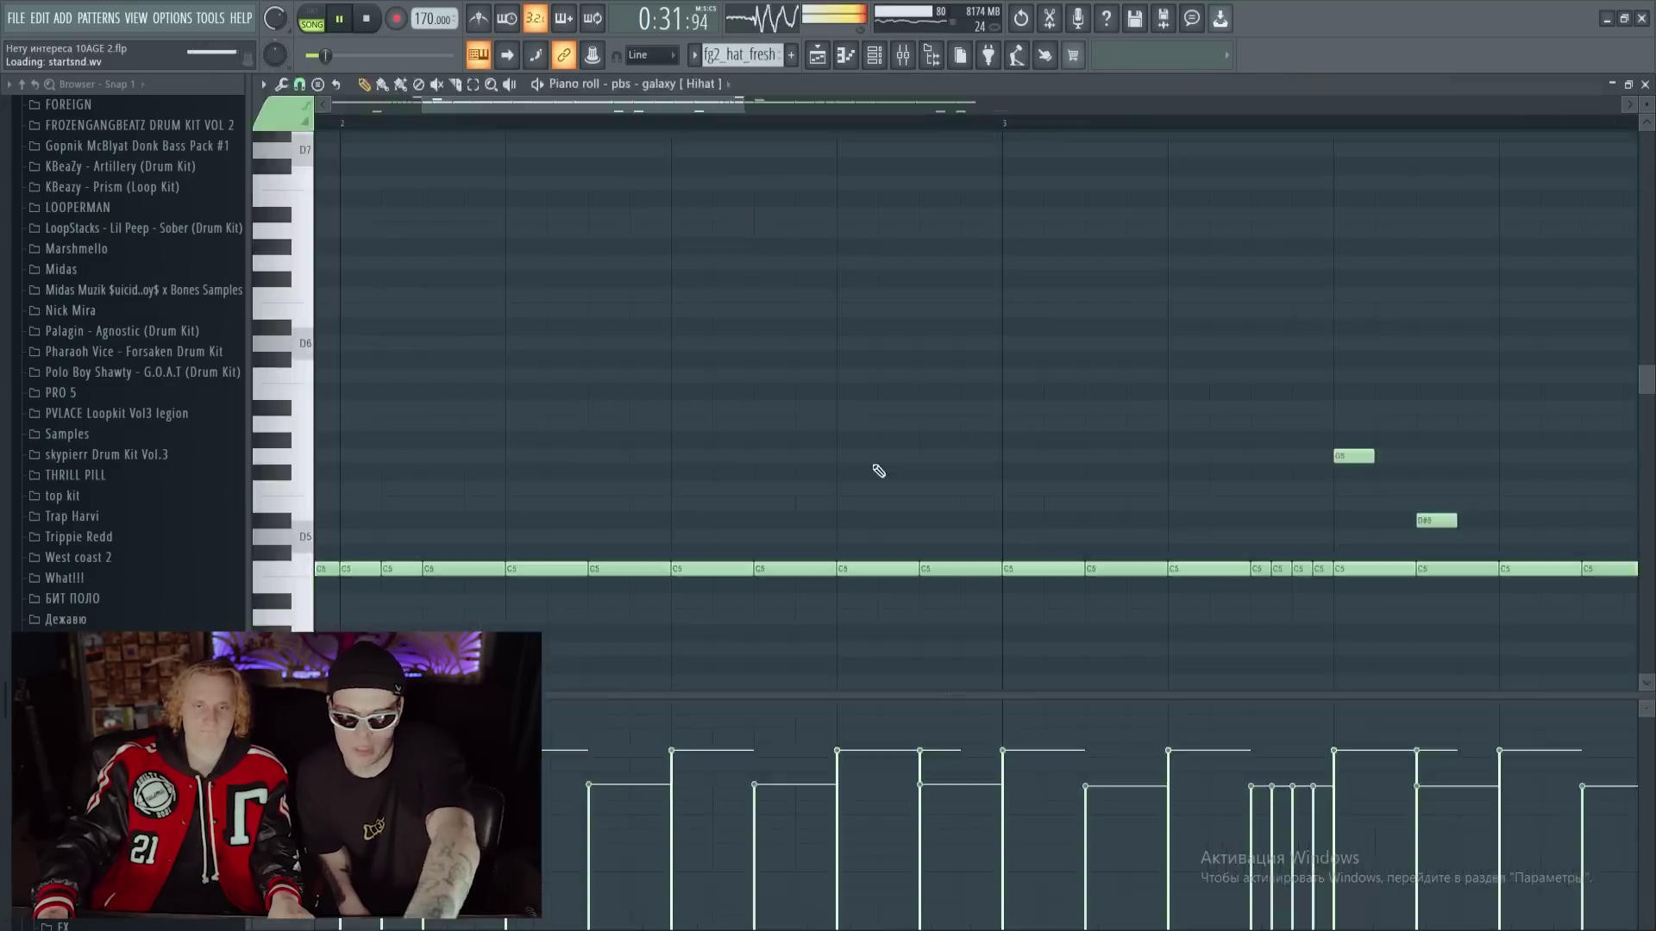
{"action": "scroll", "coordinate": [630, 108], "scroll_direction": "down", "scroll_amount": 6}
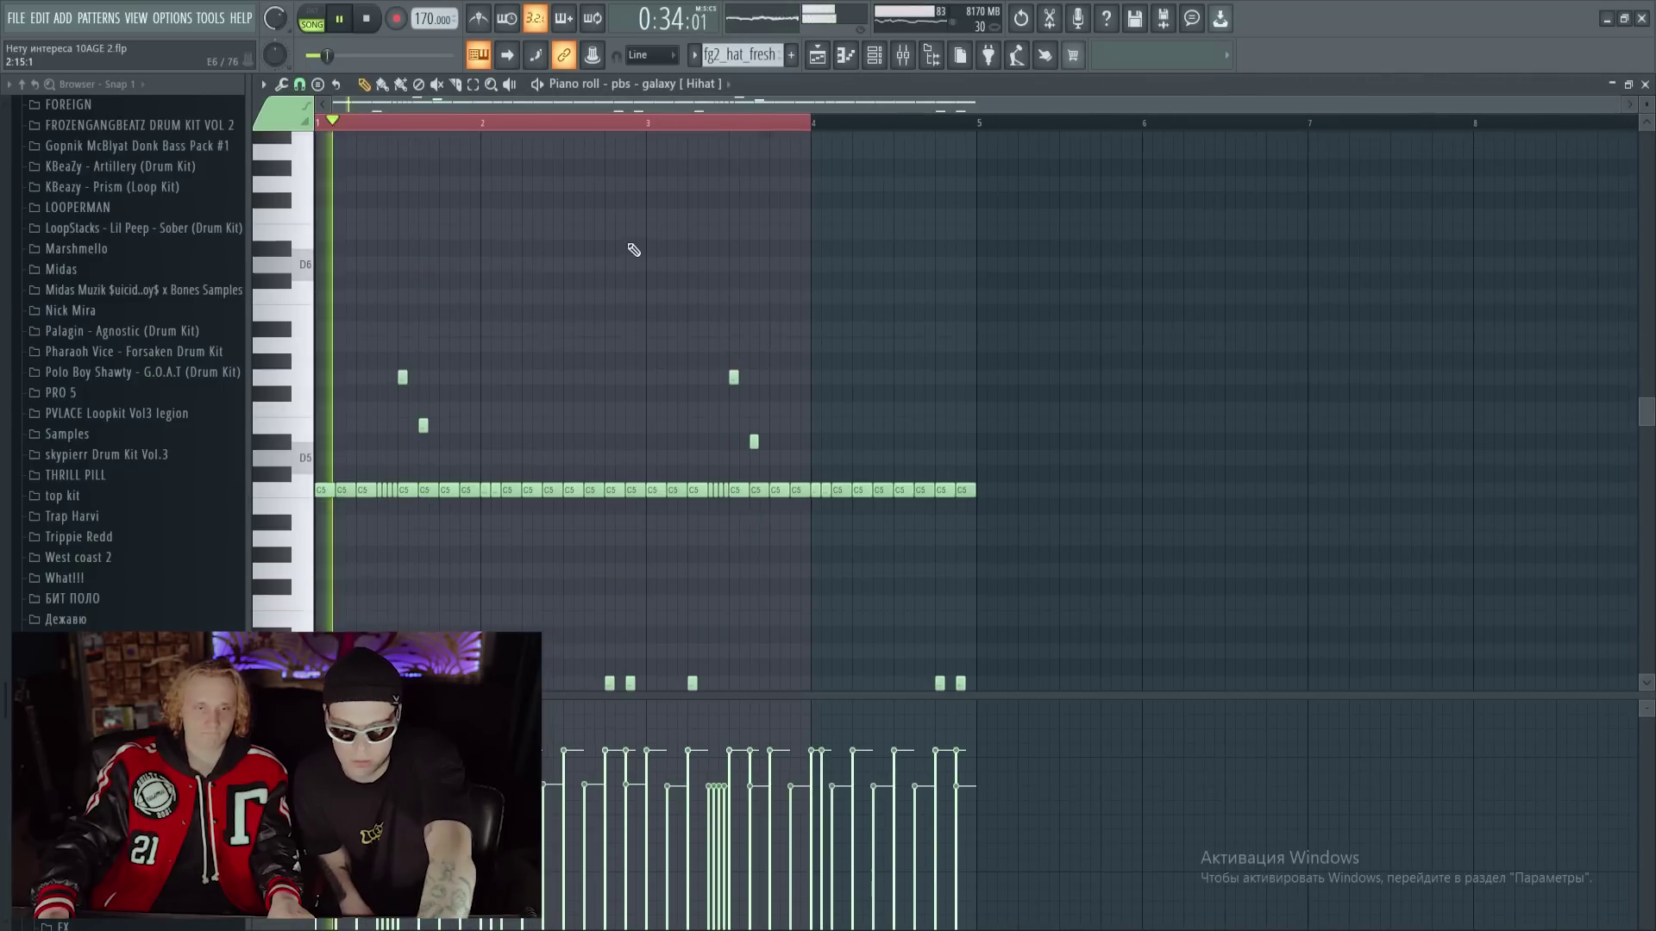
{"action": "scroll", "coordinate": [634, 251], "scroll_direction": "down", "scroll_amount": 1}
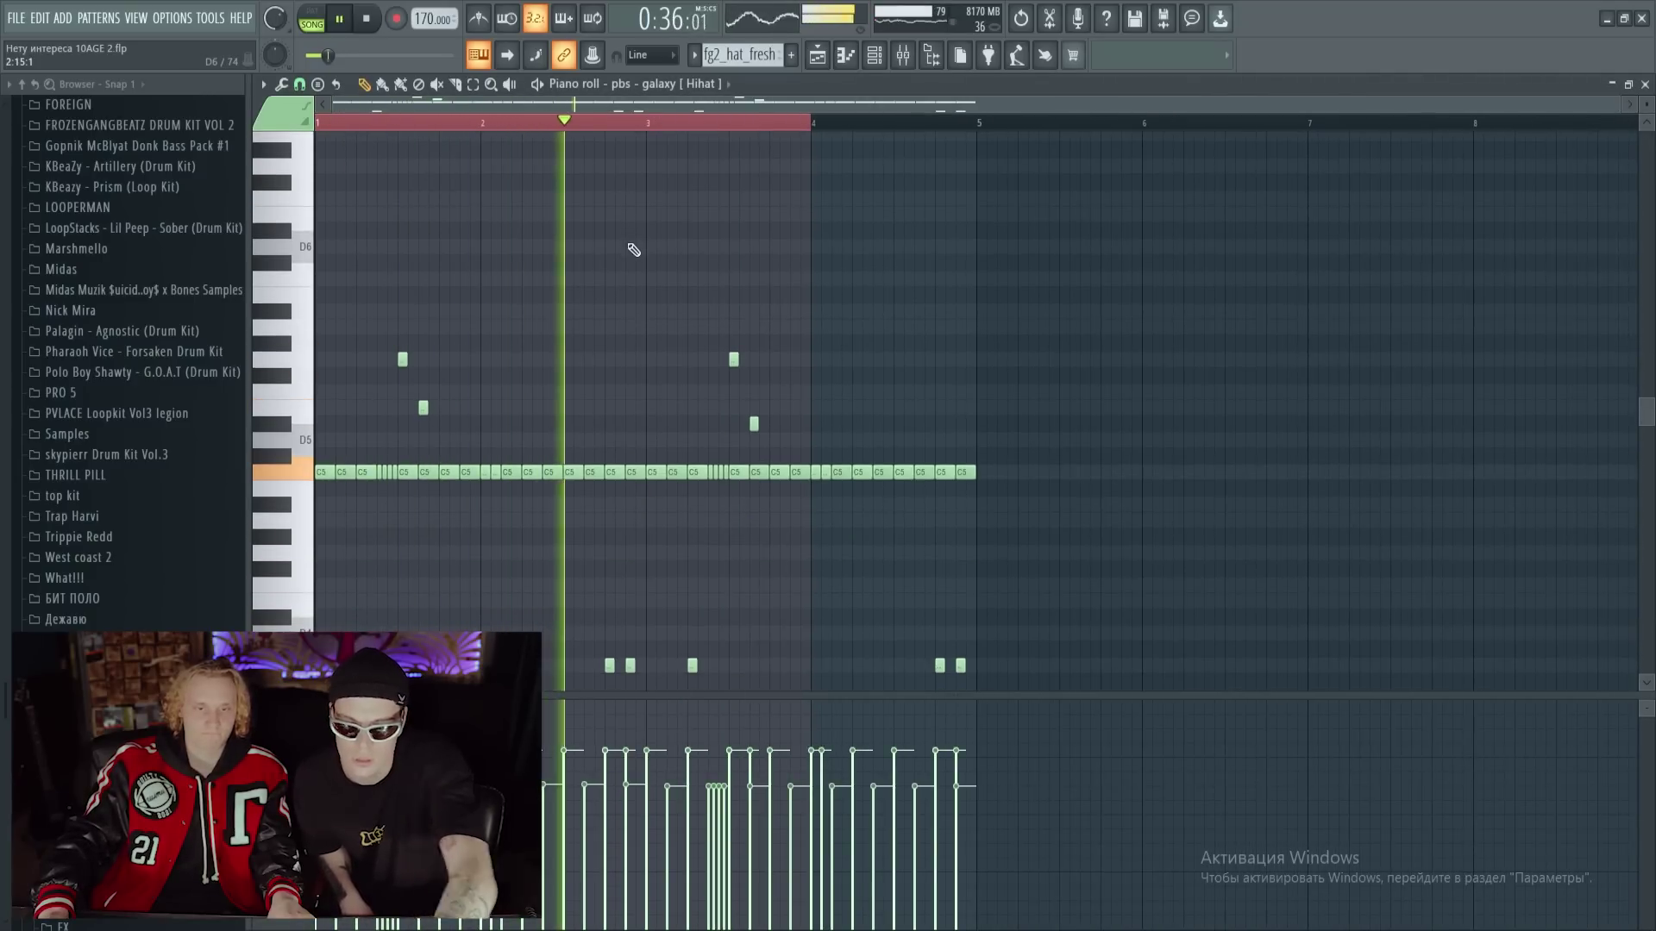
{"action": "key", "text": "space"}
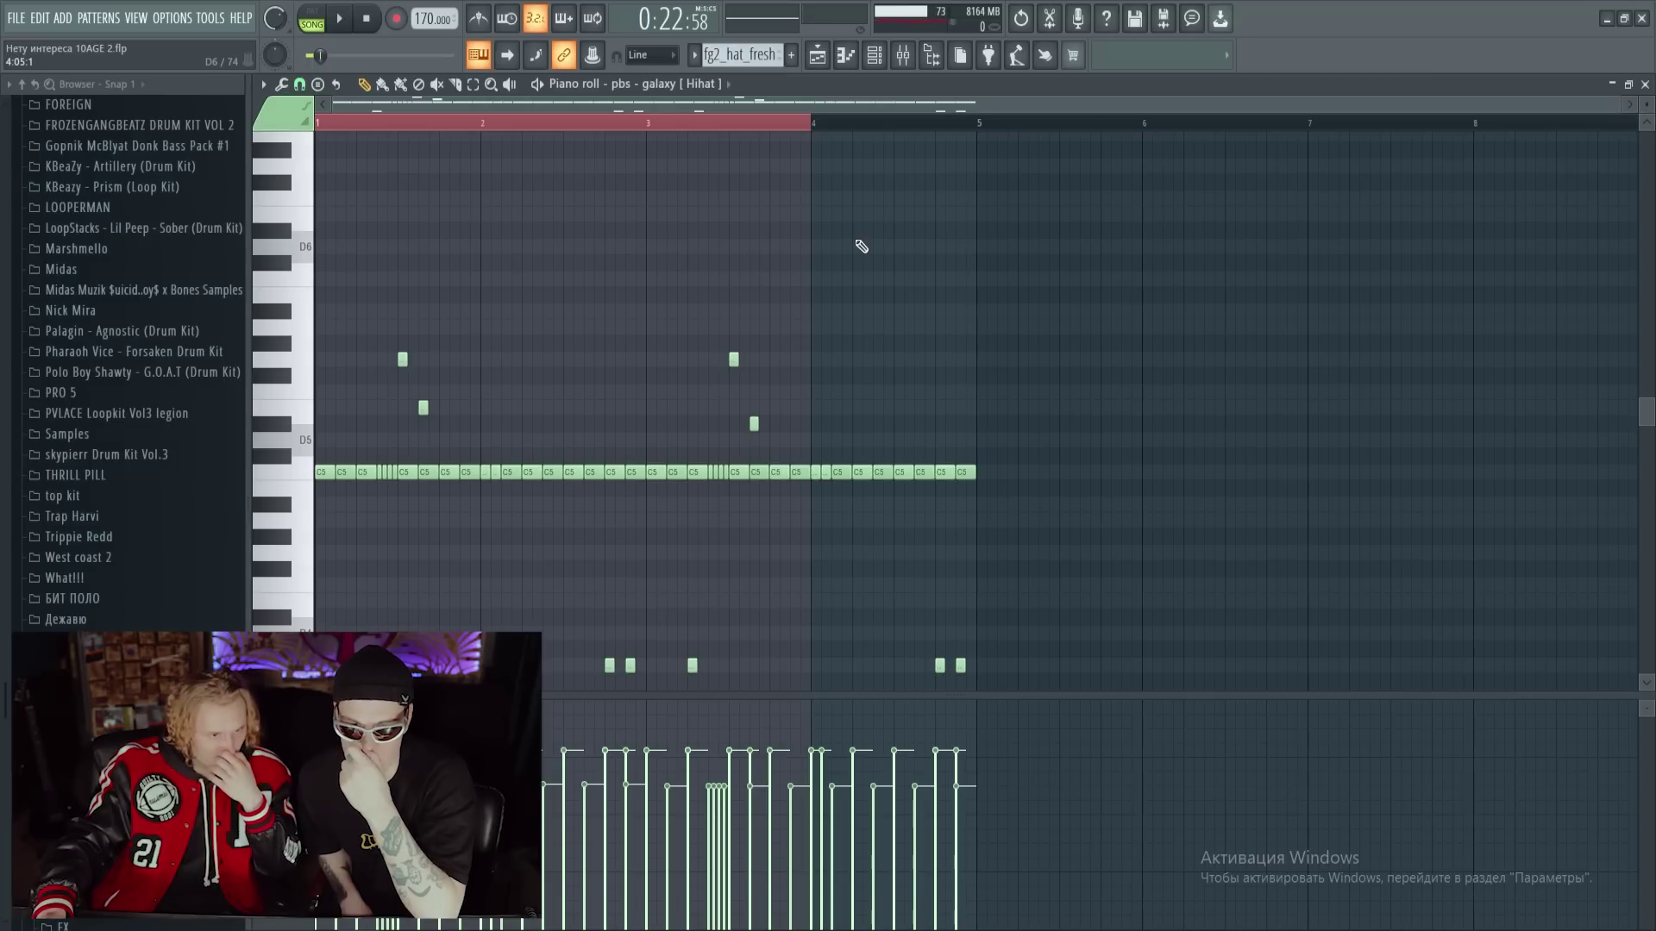
Look over the channel rack and the mixer, return to the playlist, and stop the playing section
{"action": "key", "text": "F7"}
{"action": "key", "text": "F6"}
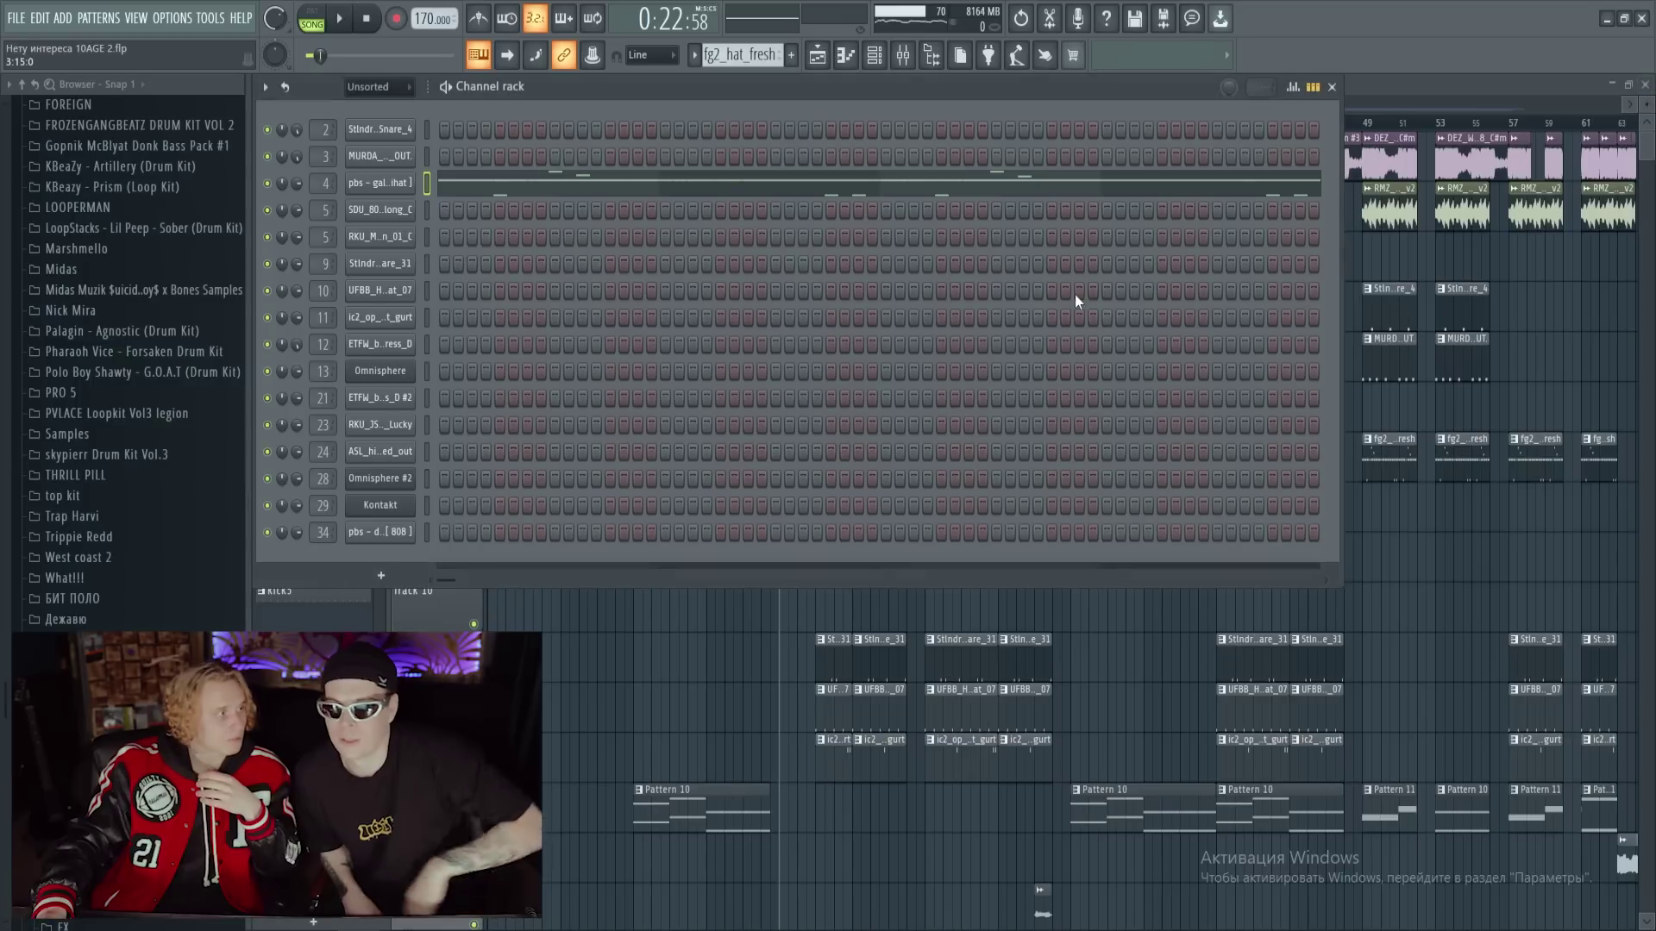
{"action": "key", "text": "F6"}
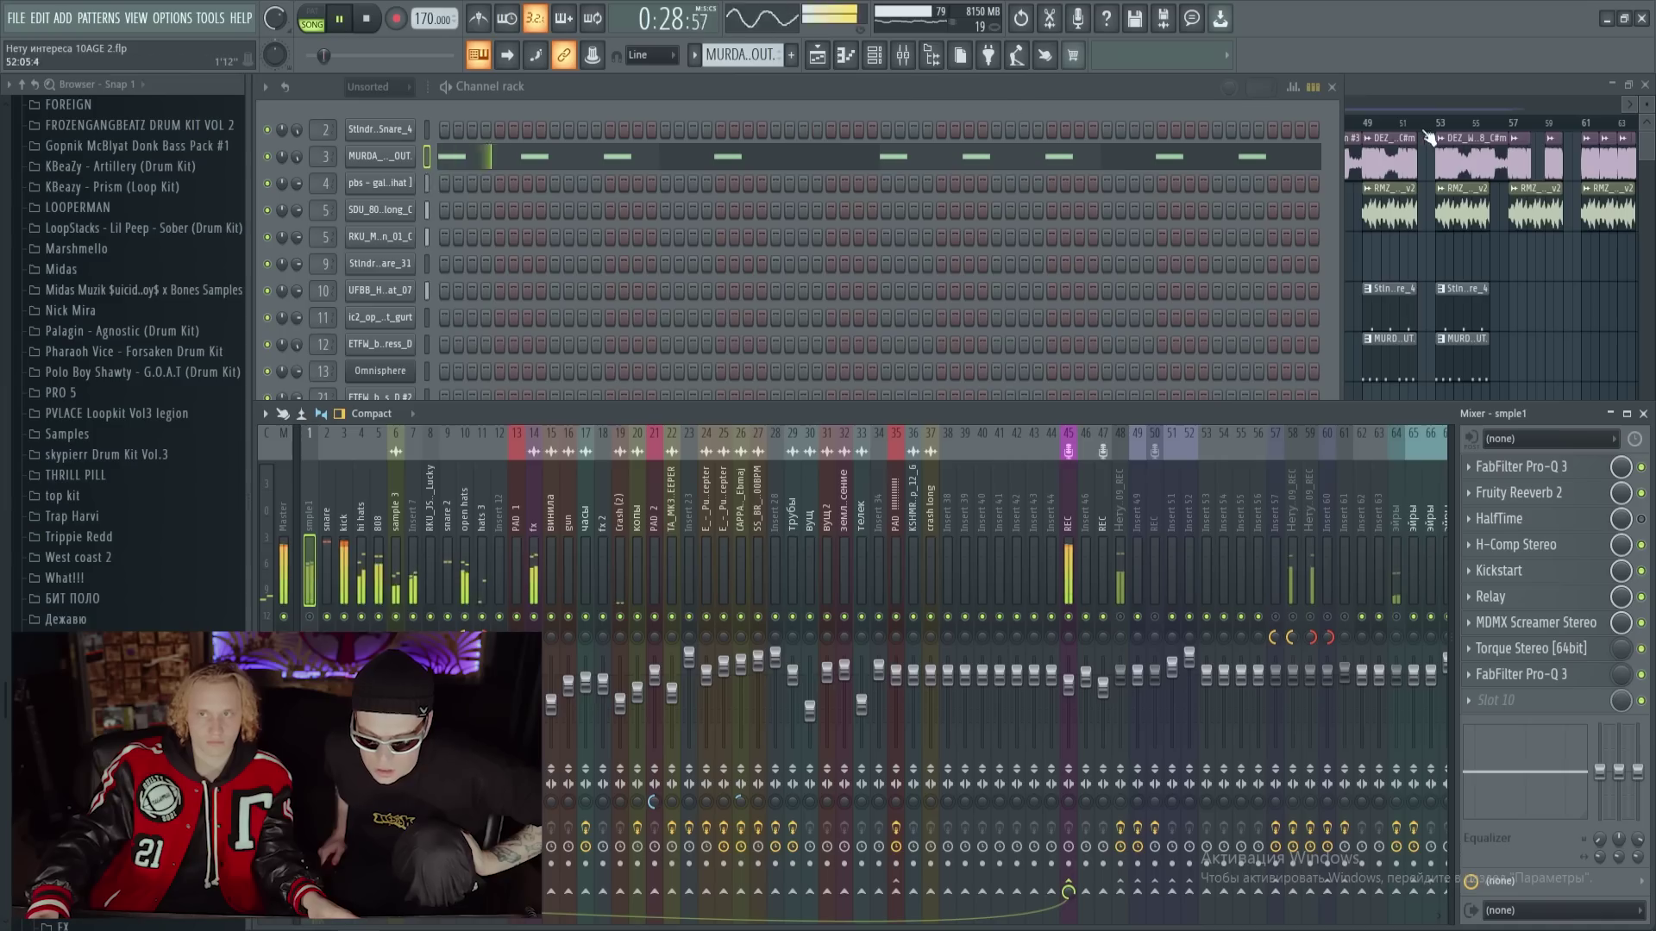
{"action": "left_click", "coordinate": [1390, 80]}
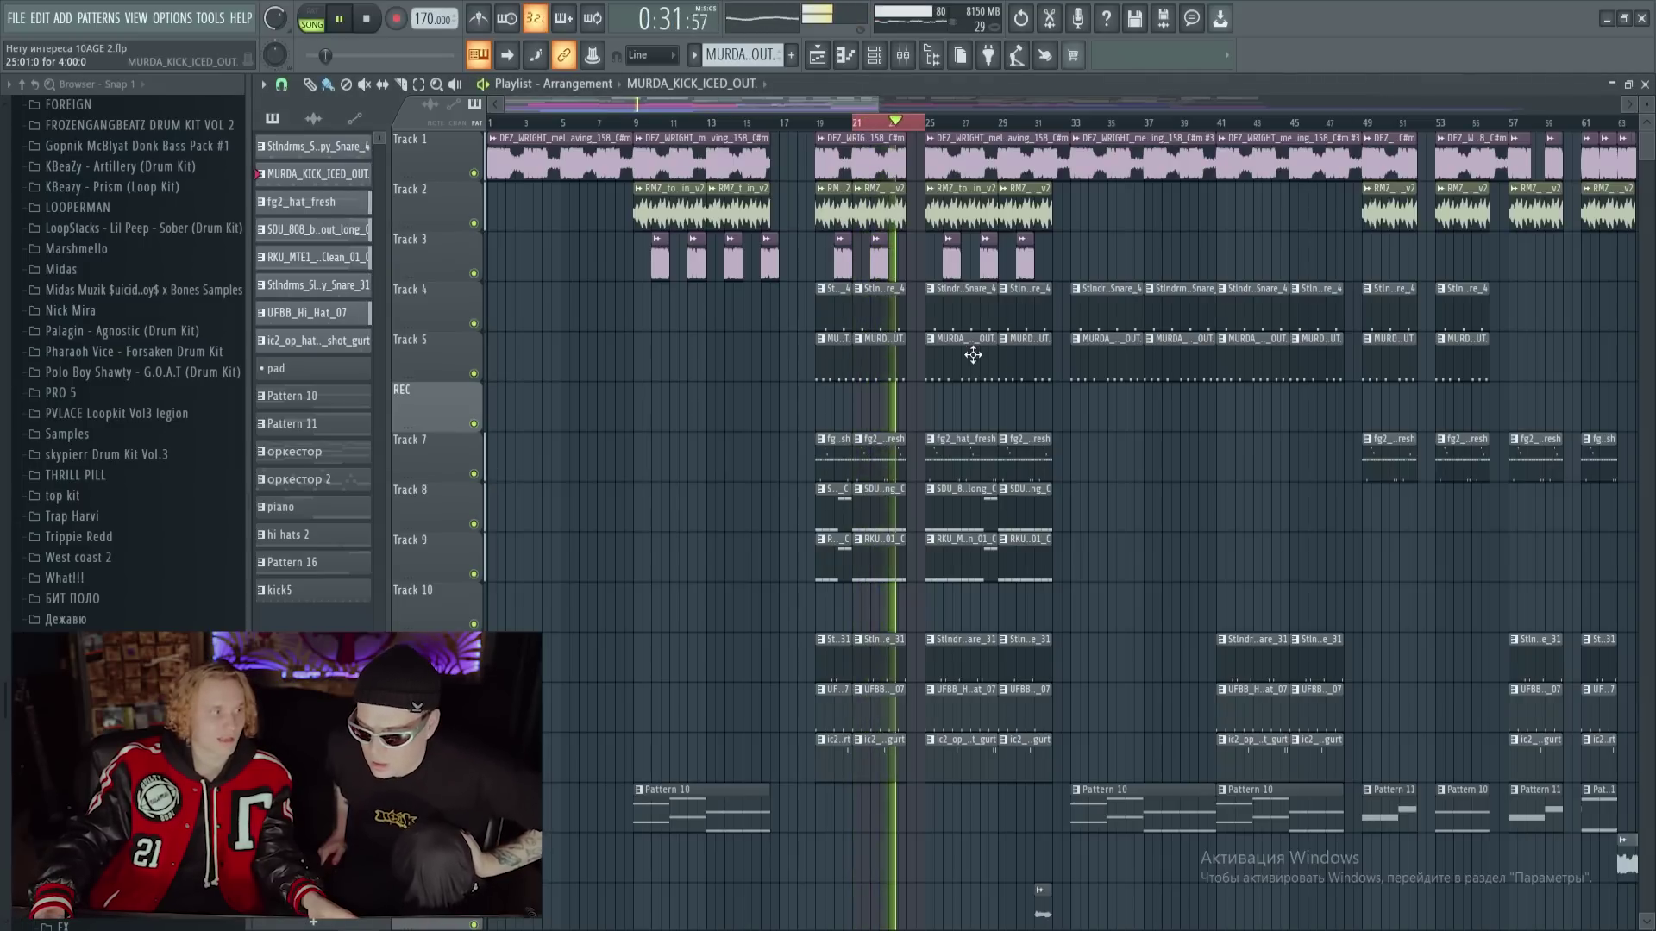
{"action": "key", "text": "space"}
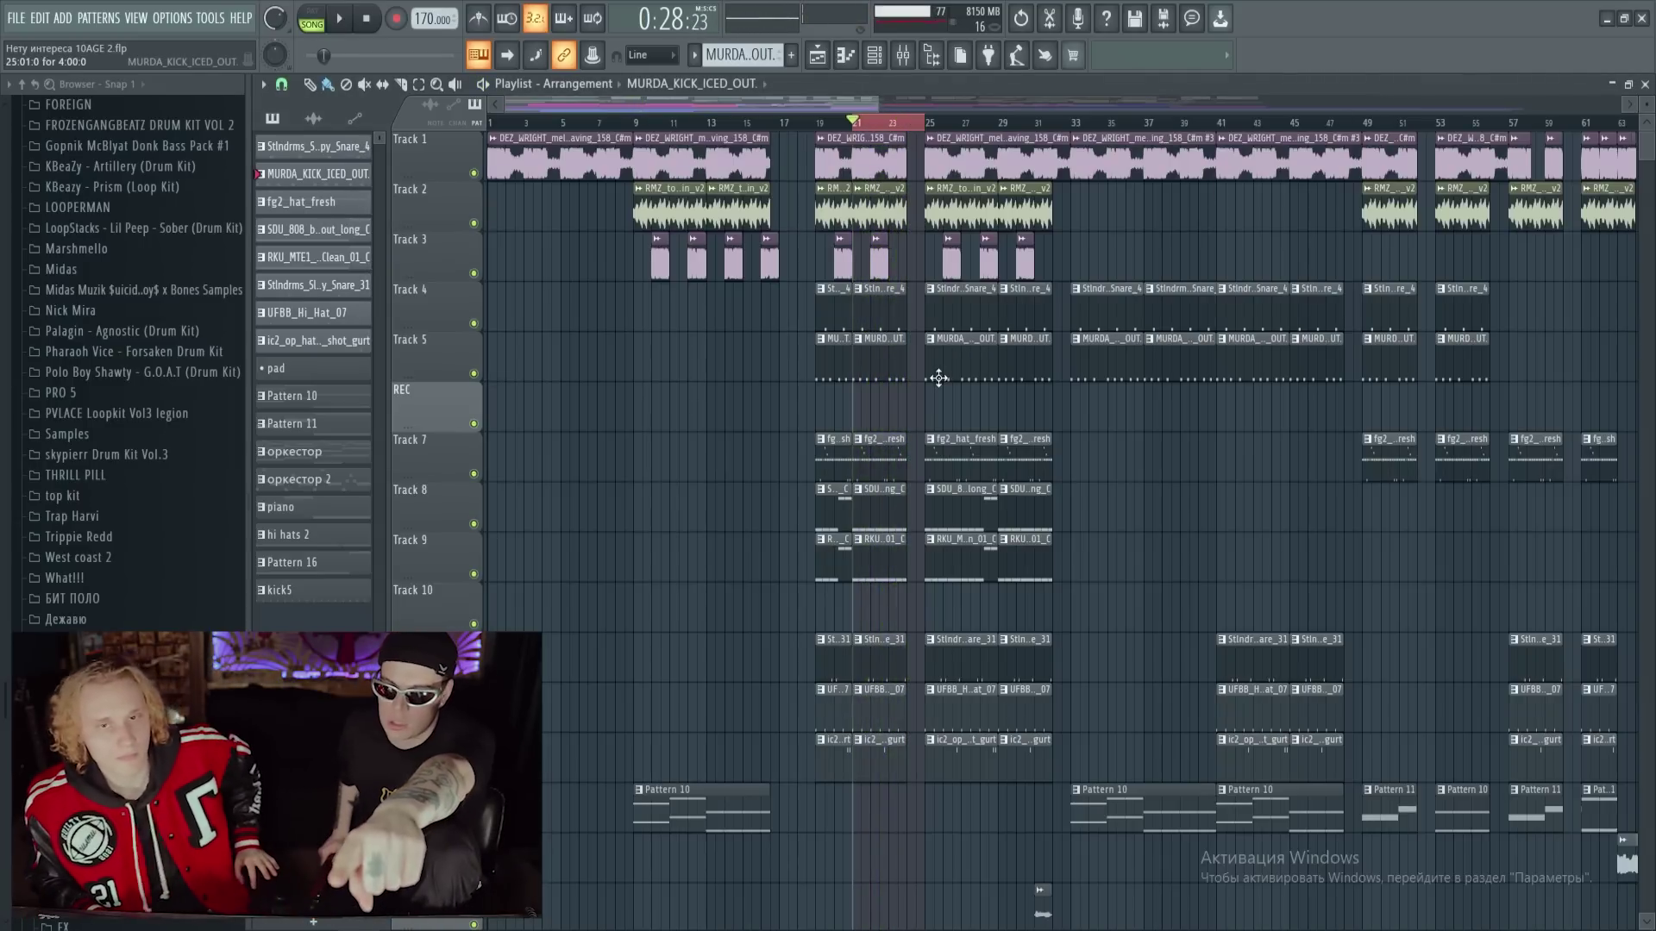
{"action": "key", "text": "space"}
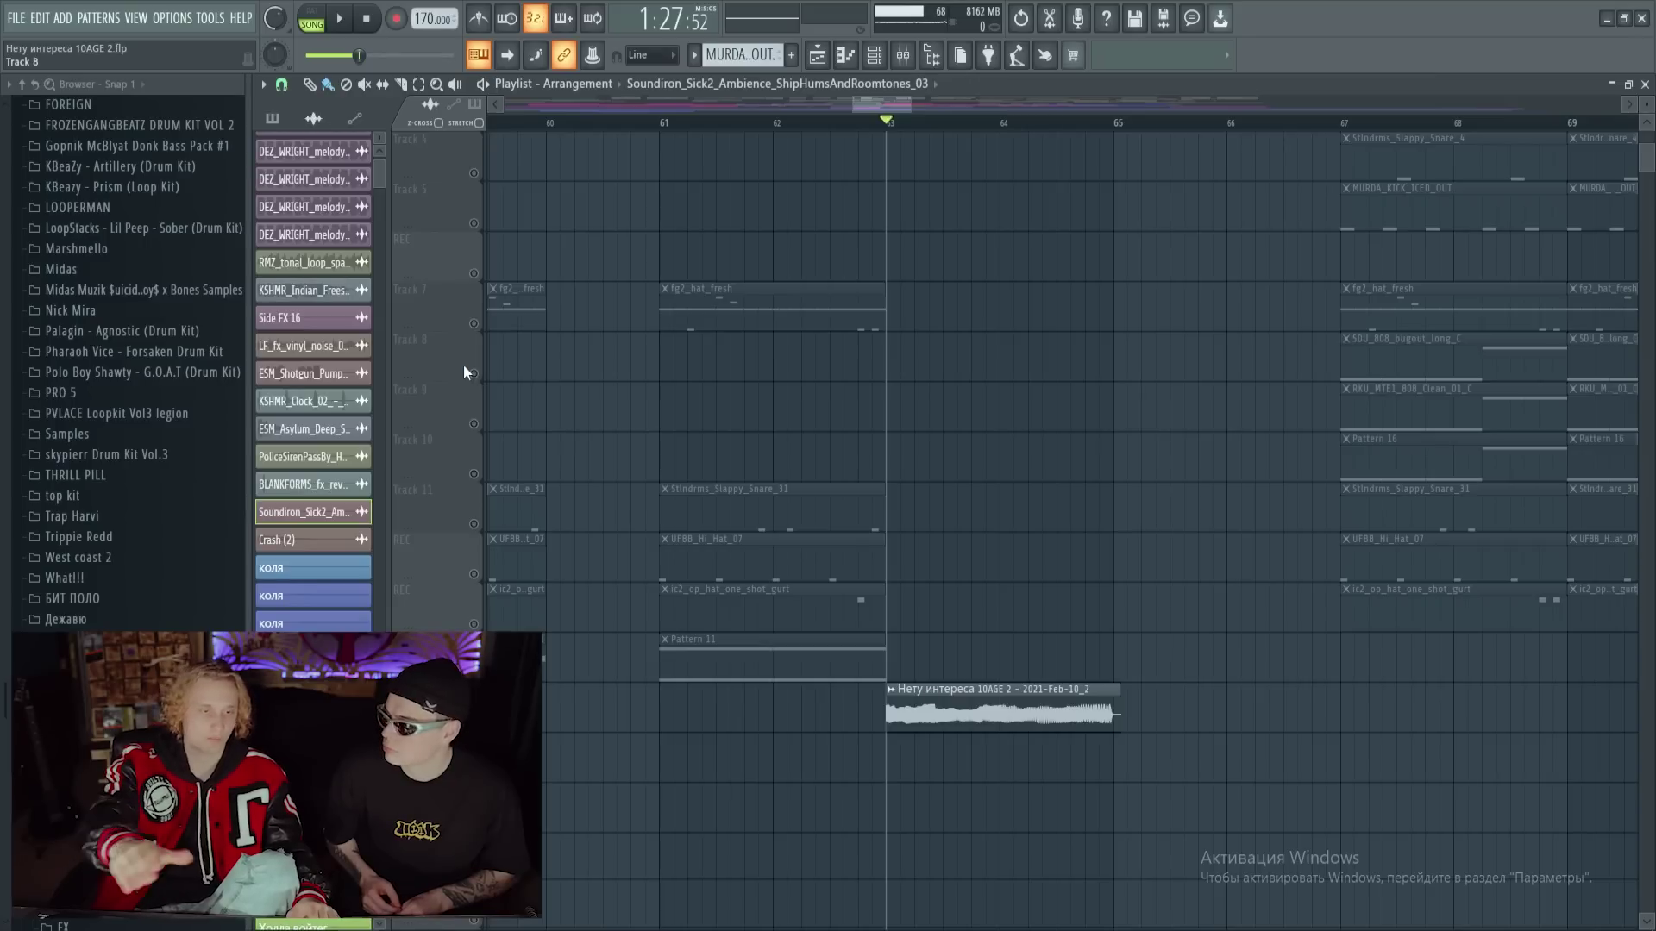
Open the channel settings of the soloed audio clip Нету интереса 10AGE 2 - 2021-Feb-10_2 at bar 63 and play it
{"action": "scroll", "coordinate": [463, 371], "scroll_direction": "up", "scroll_amount": 1}
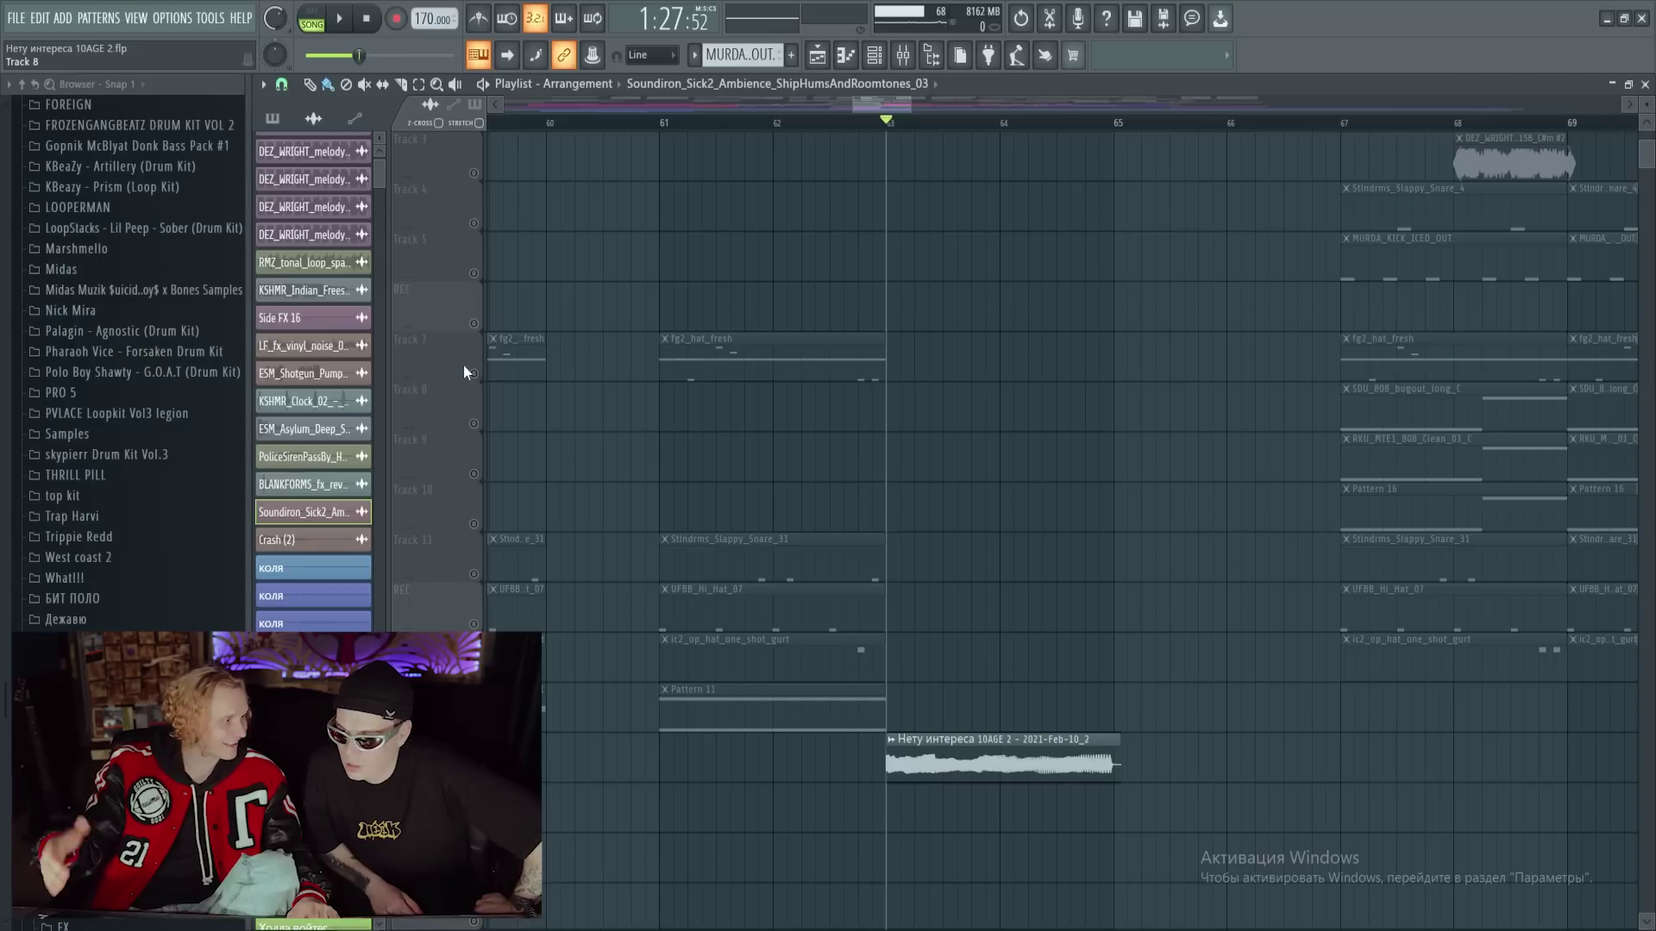
{"action": "double_click", "coordinate": [907, 749]}
{"action": "key", "text": "space"}
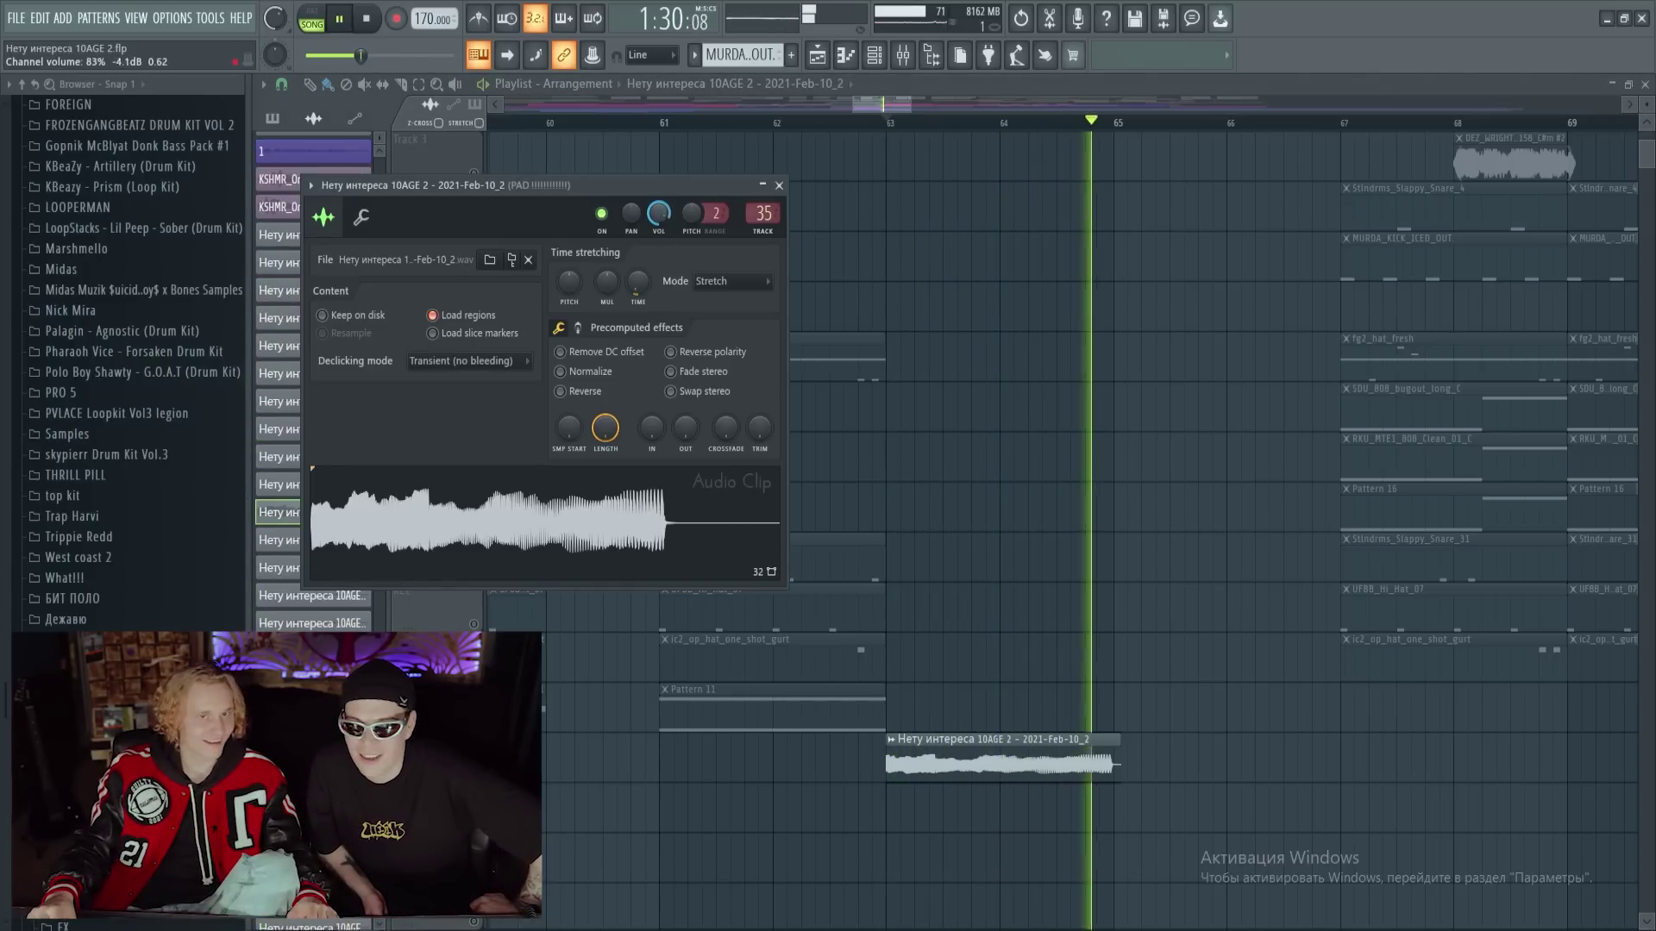
{"action": "key", "text": "space"}
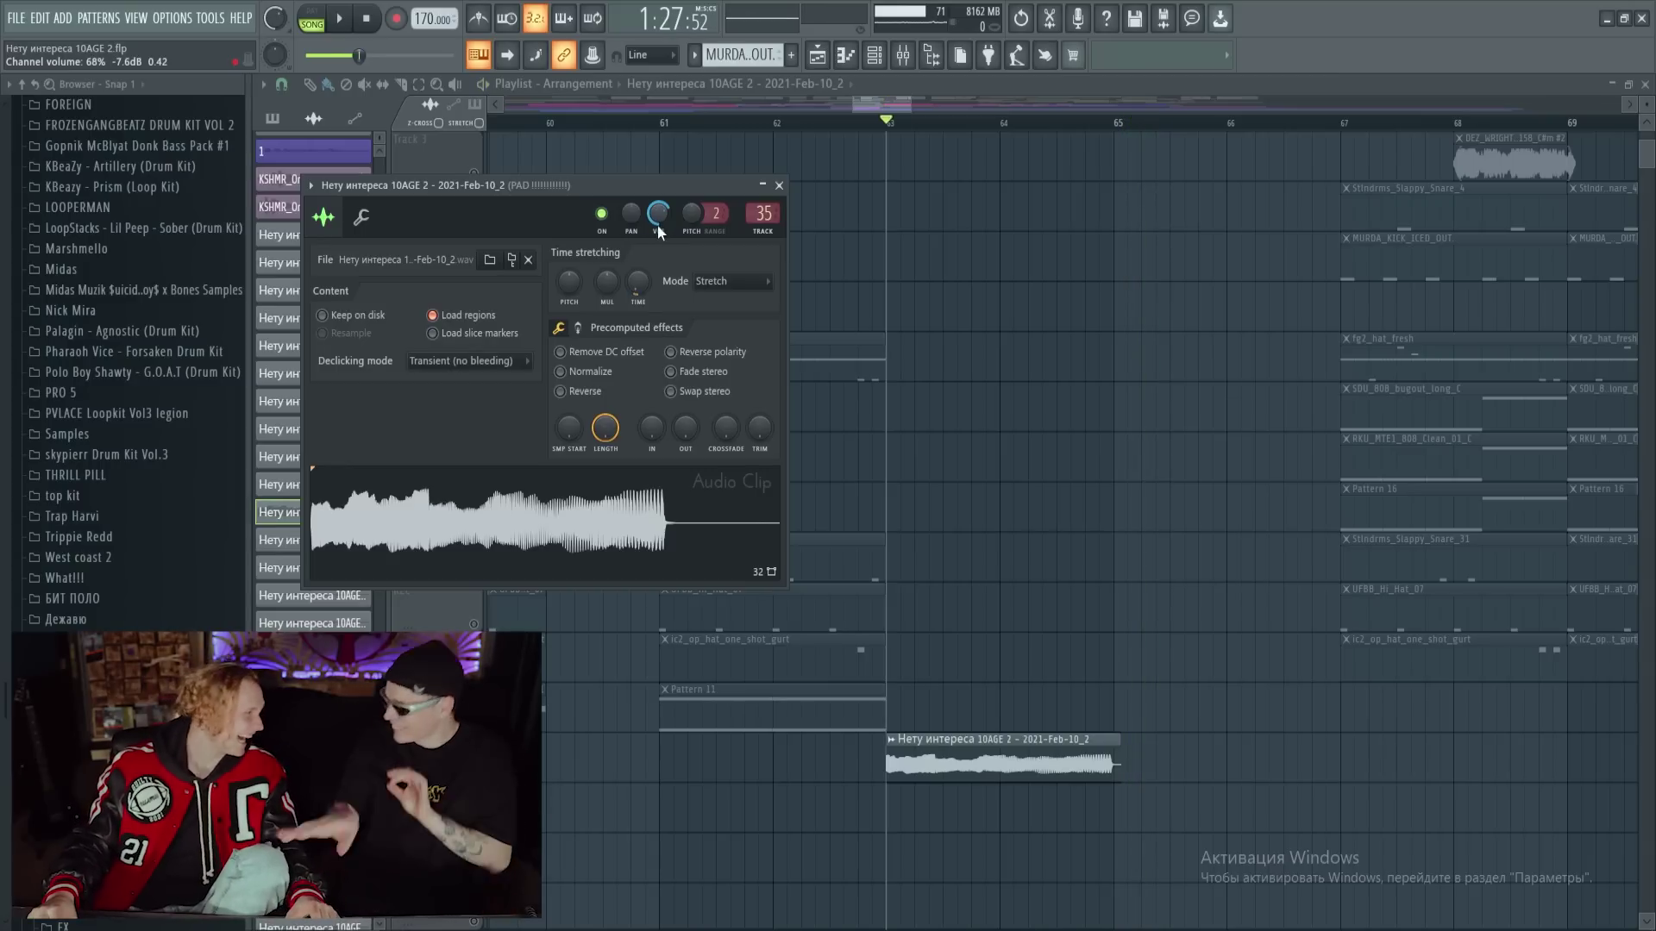
Replay the audio clip several times while trying lower channel volumes, down to 41%
{"action": "scroll", "coordinate": [659, 221], "scroll_direction": "down", "scroll_amount": 4}
{"action": "key", "text": "space"}
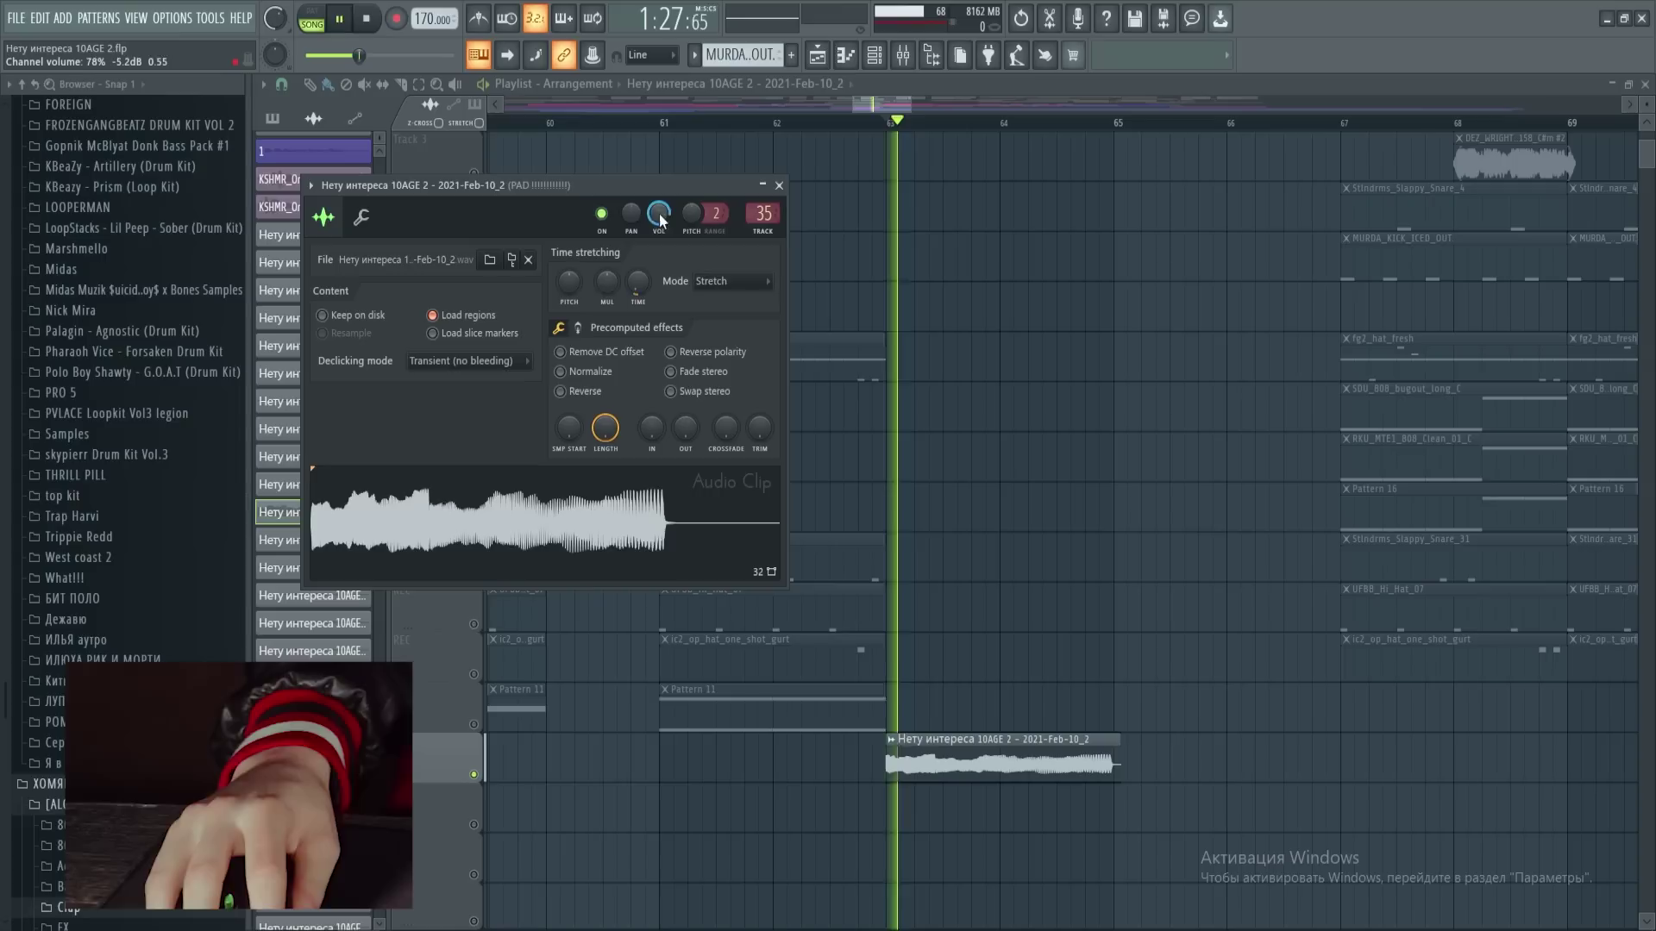
{"action": "scroll", "coordinate": [659, 216], "scroll_direction": "up", "scroll_amount": 6}
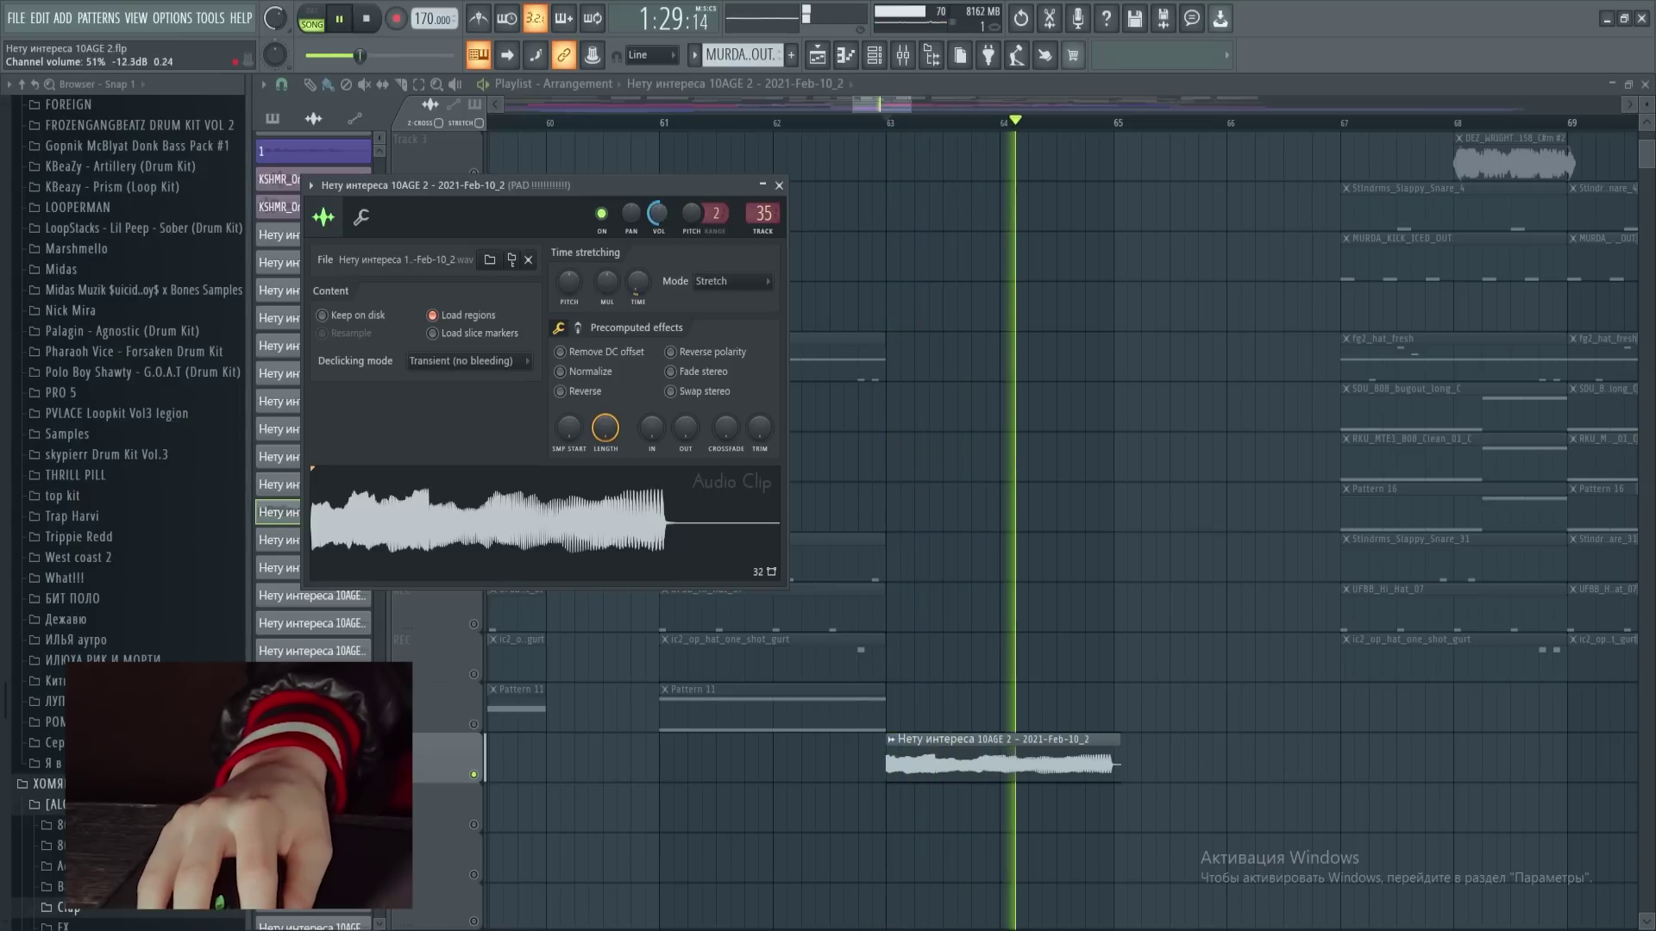
{"action": "key", "text": "space"}
{"action": "right_click", "coordinate": [663, 218]}
{"action": "left_click", "coordinate": [690, 226]}
{"action": "key", "text": "space"}
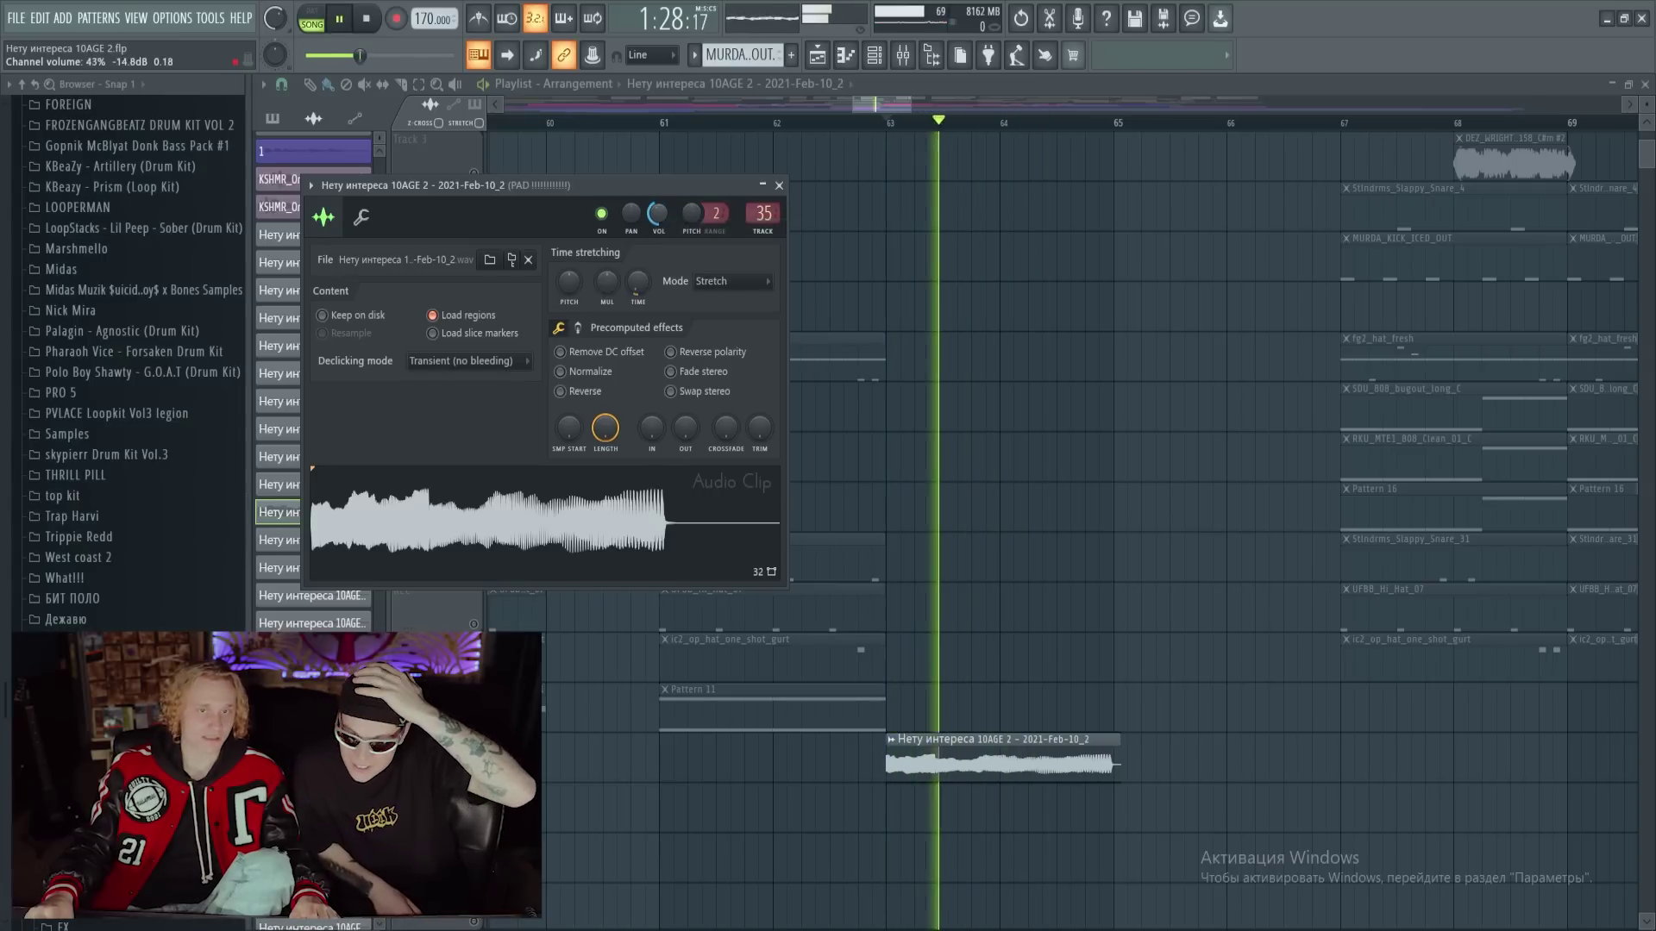
{"action": "key", "text": "space"}
{"action": "right_click", "coordinate": [661, 210]}
{"action": "left_click", "coordinate": [653, 231]}
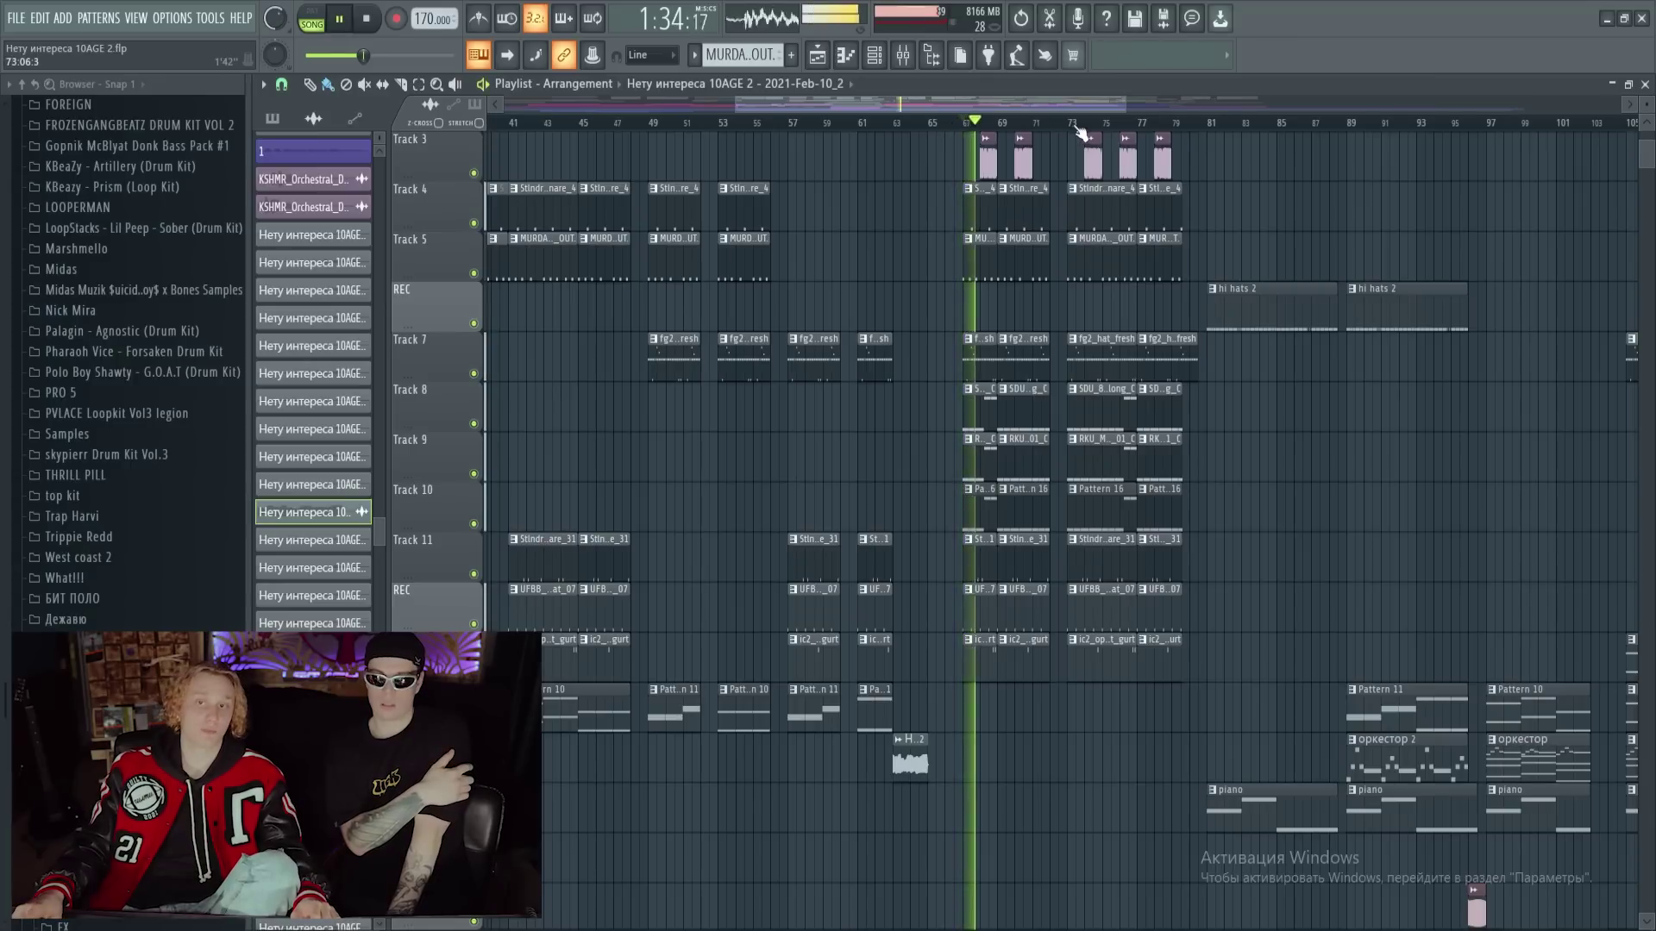
Stop the arrangement, open the оркестор pattern's Kontakt channel, and examine its notes in the piano roll
{"action": "scroll", "coordinate": [1081, 132], "scroll_direction": "up", "scroll_amount": 3}
{"action": "key", "text": "space"}
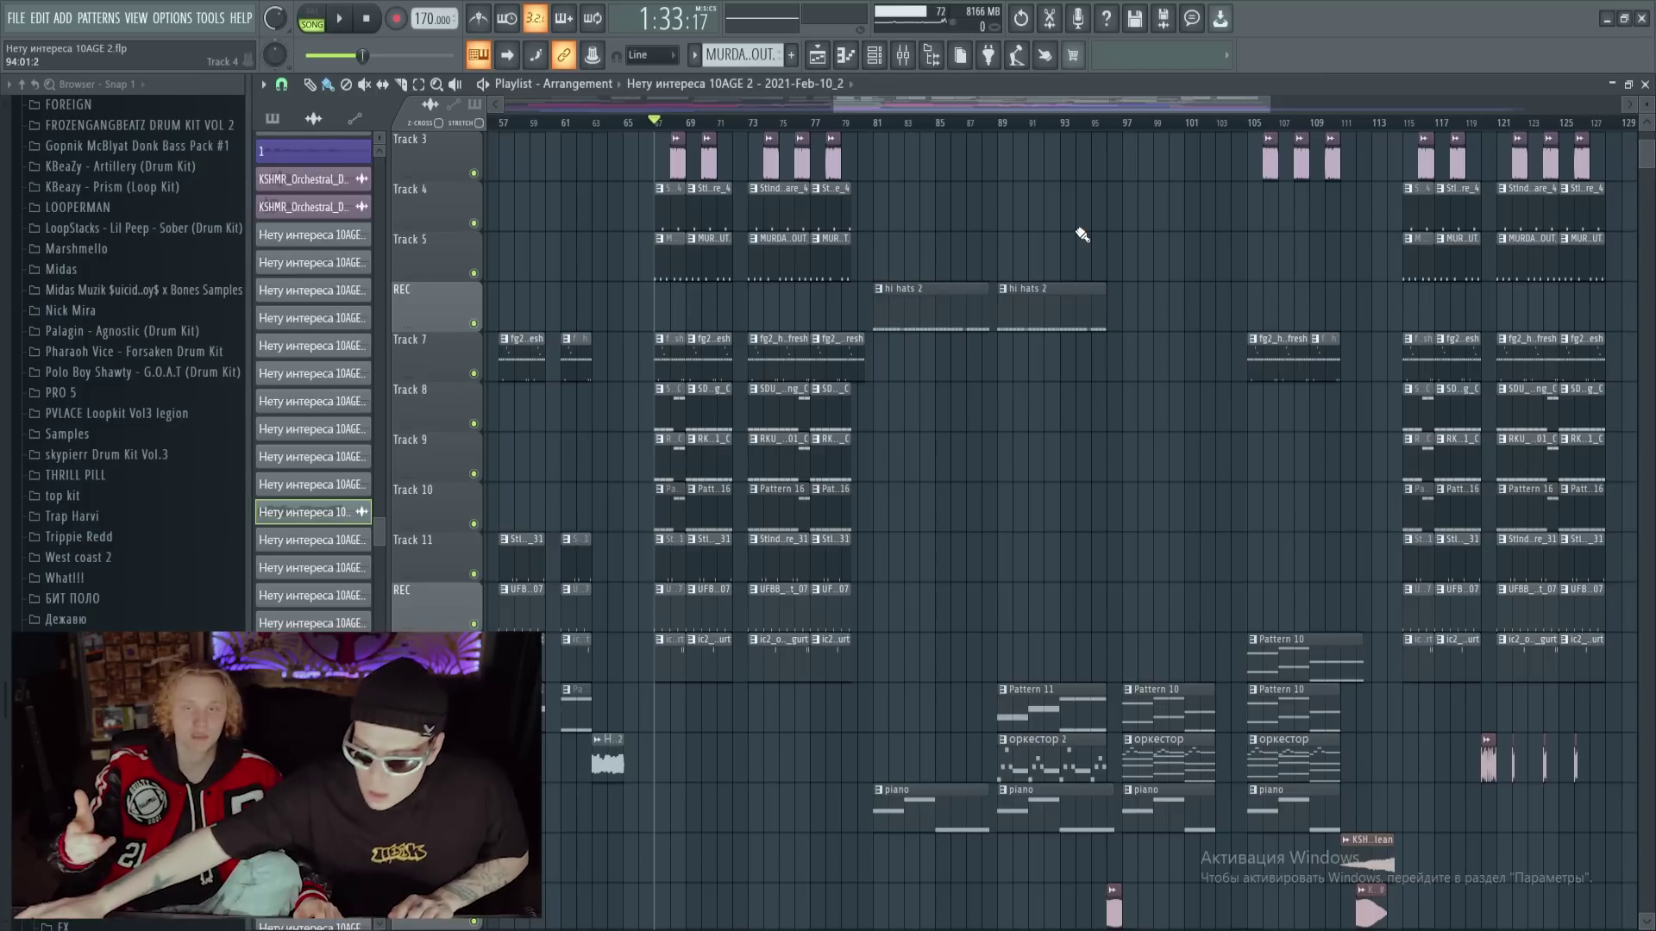
{"action": "double_click", "coordinate": [1166, 744]}
{"action": "left_click", "coordinate": [1645, 85]}
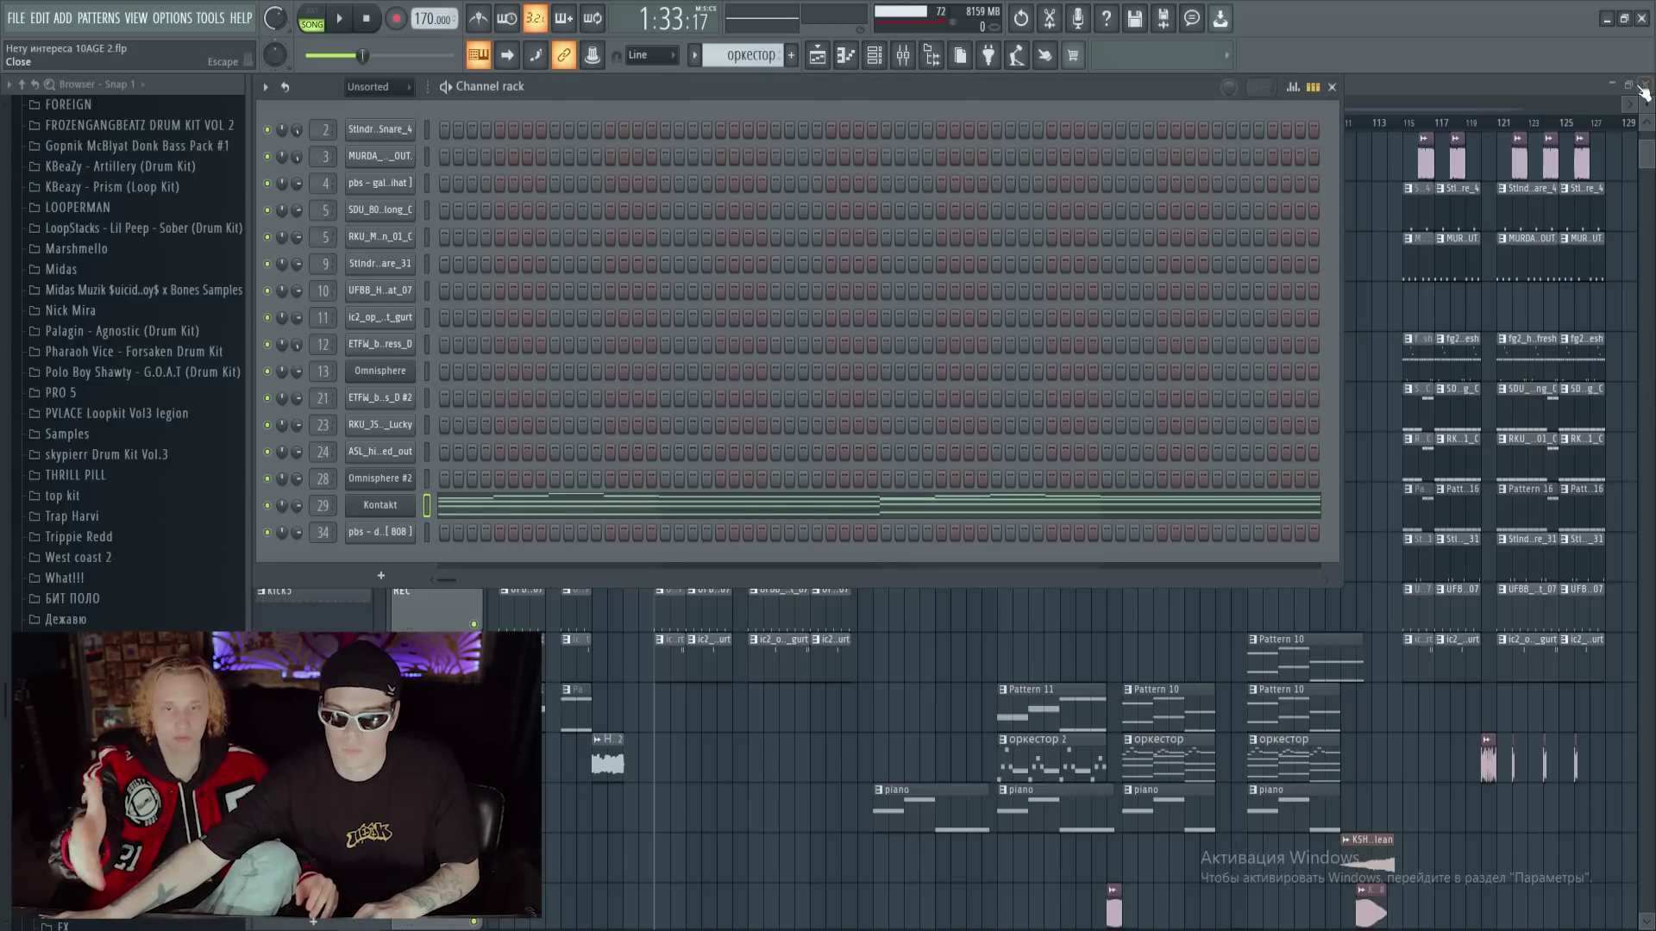
{"action": "left_click", "coordinate": [370, 507]}
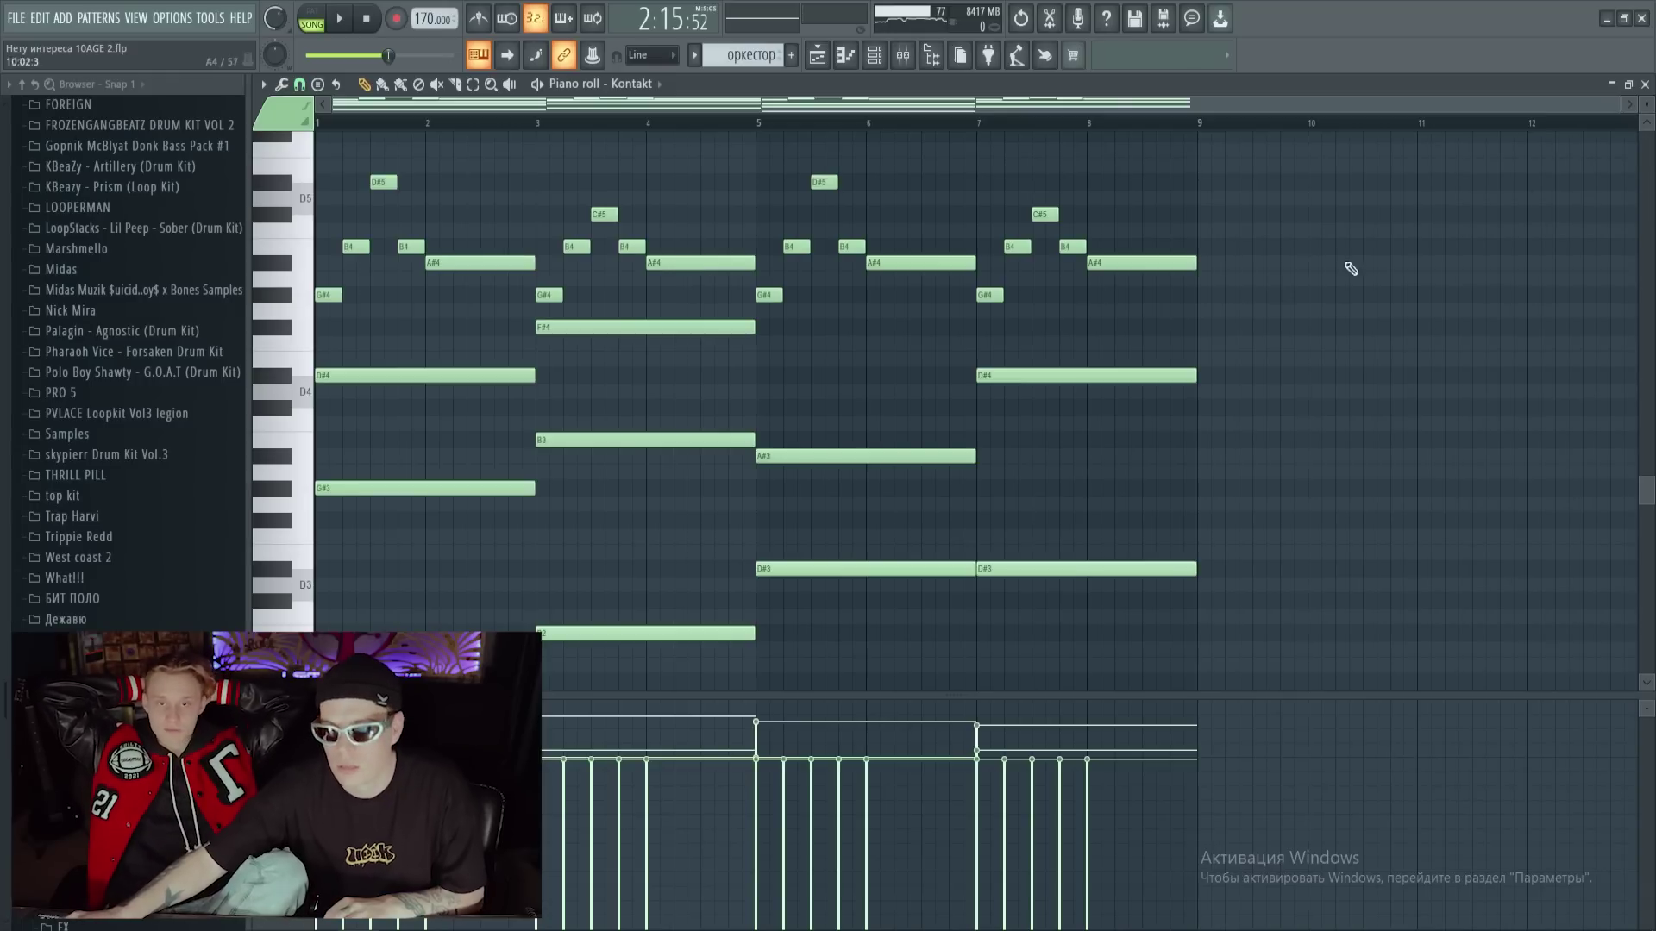
{"action": "left_click", "coordinate": [1645, 84]}
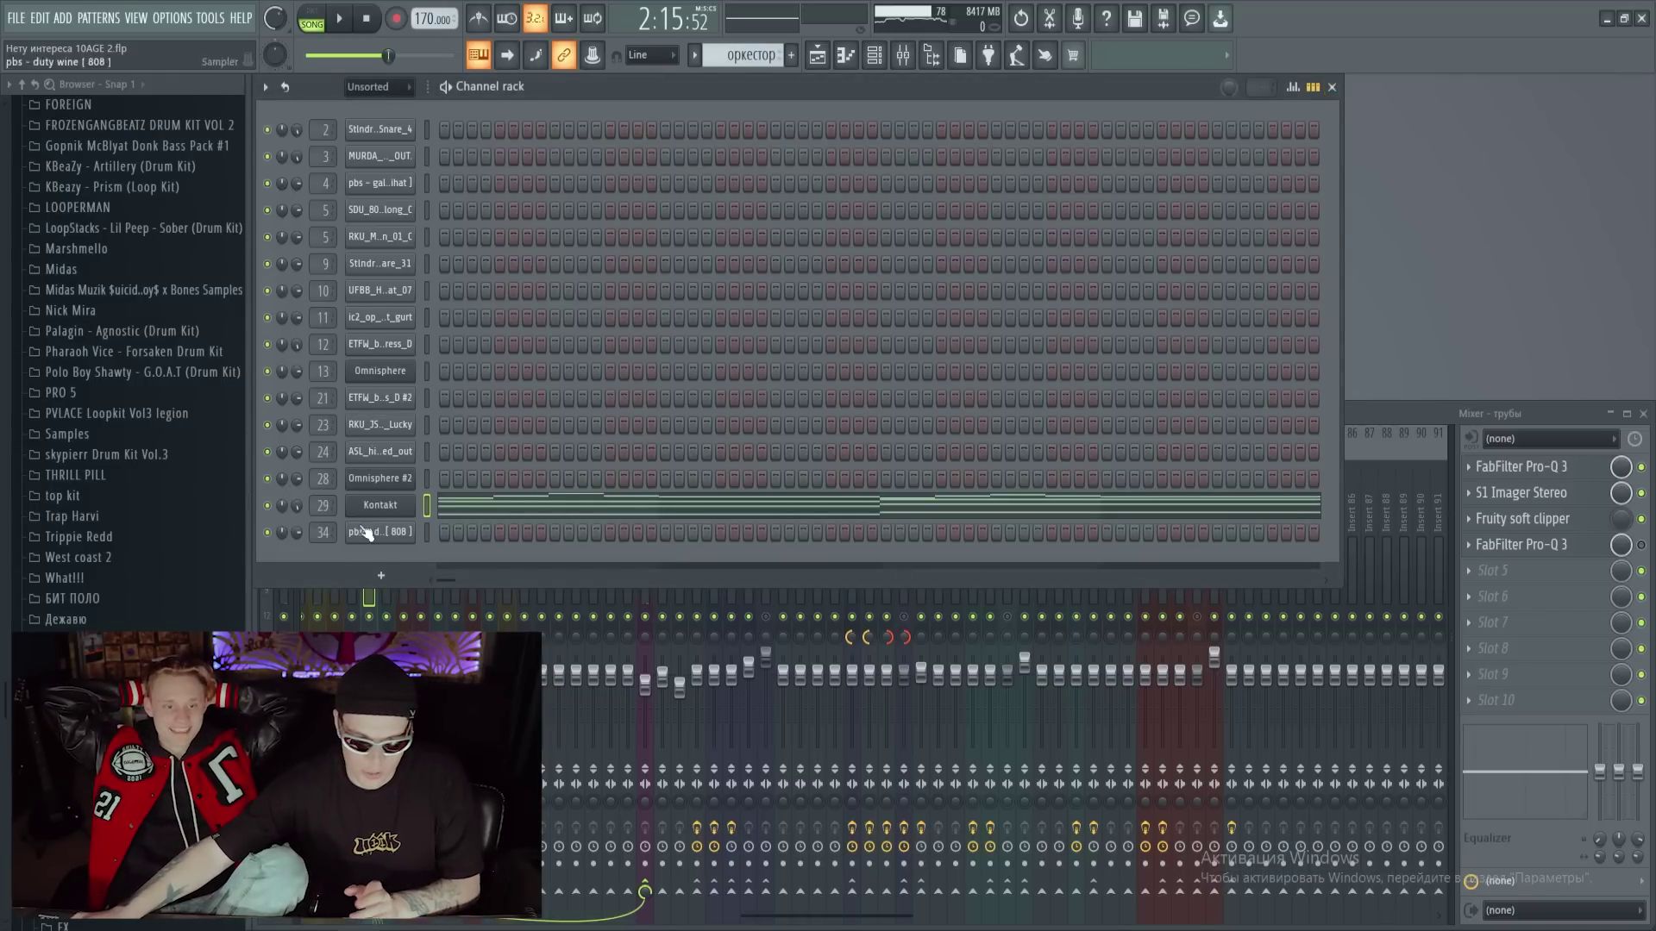
Return to the playlist, play the orchestral section around bar 101, and look over its loop, effect and pattern clips
{"action": "key", "text": "F5"}
{"action": "key", "text": "space"}
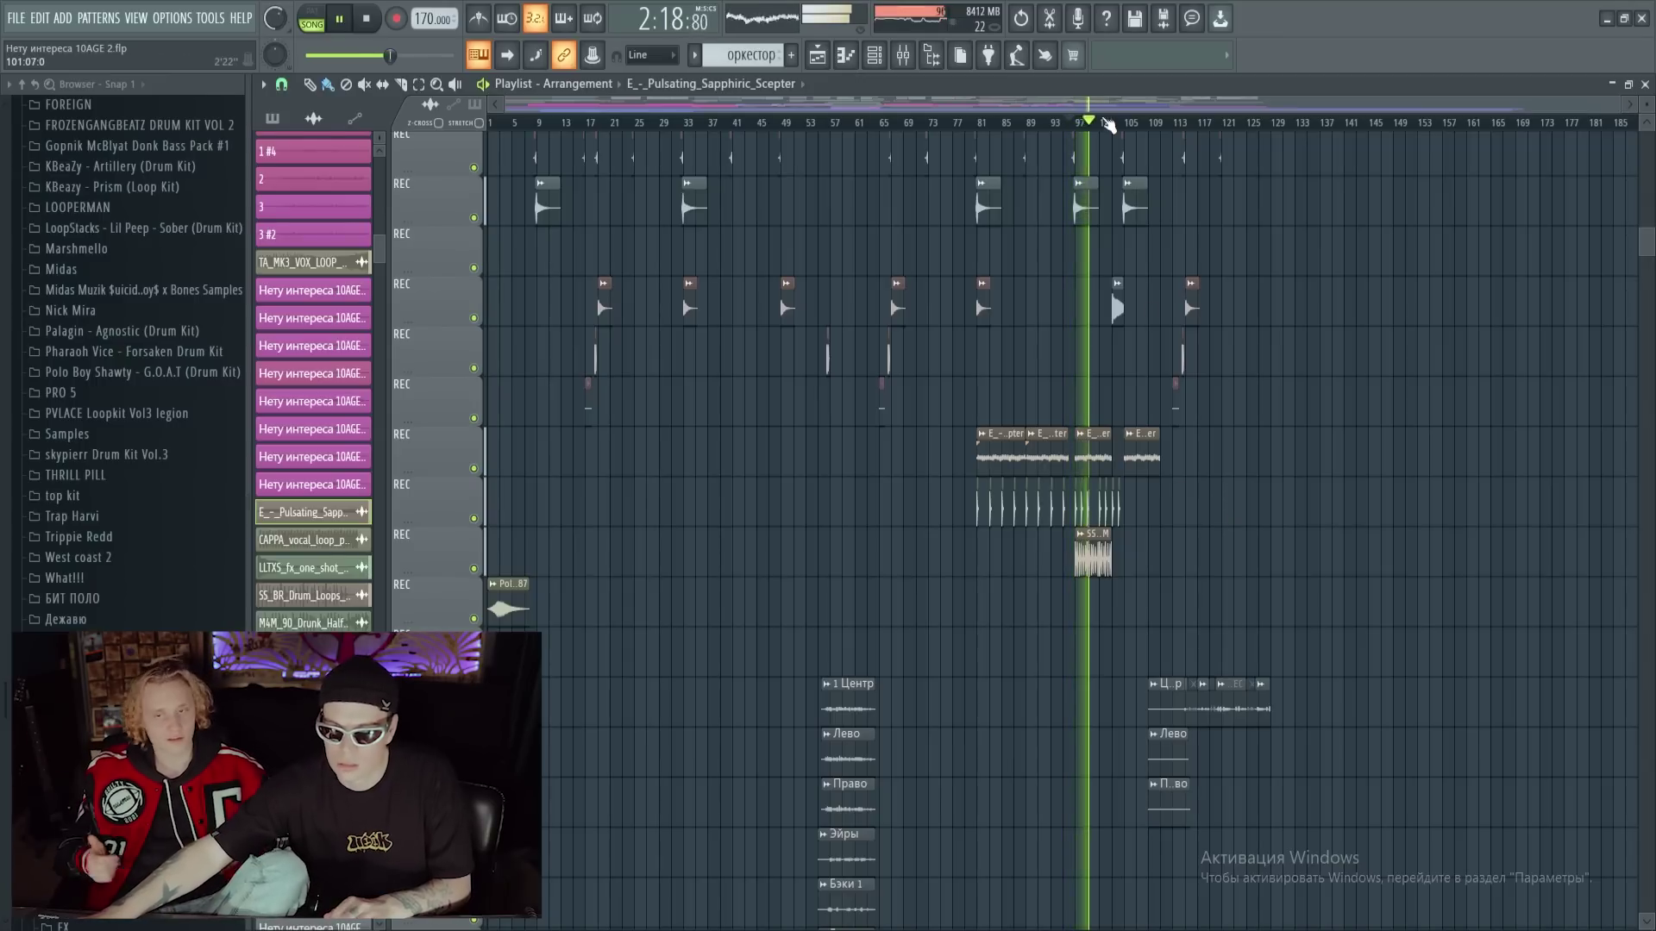
{"action": "scroll", "coordinate": [1108, 125], "scroll_direction": "up", "scroll_amount": 5}
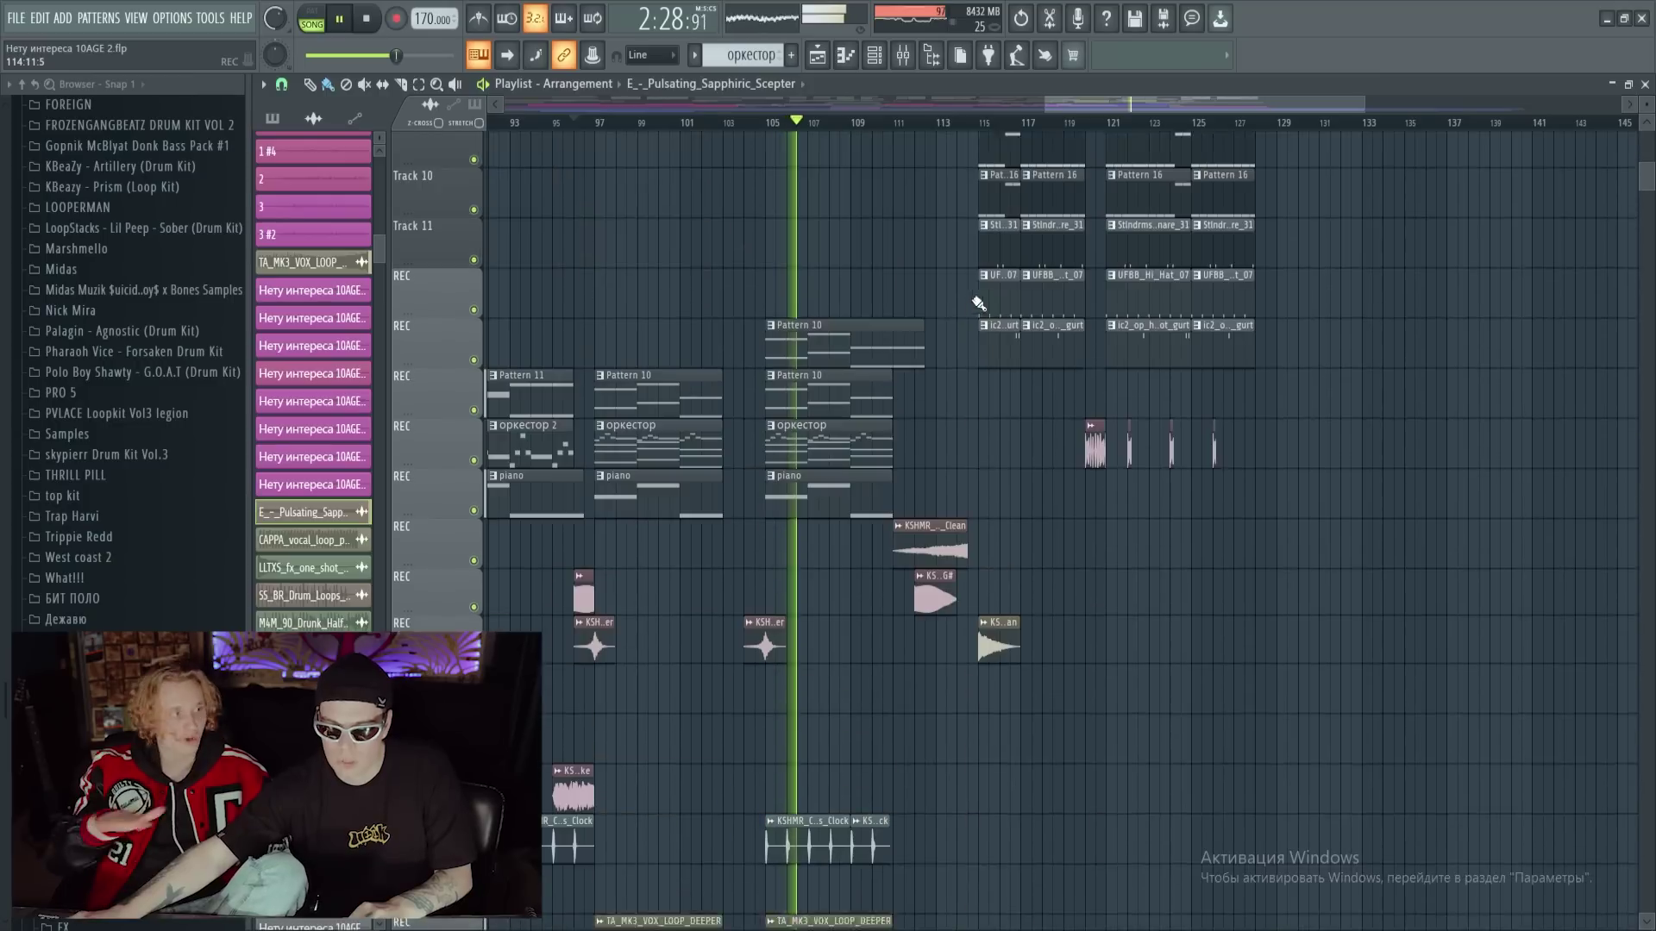
{"action": "scroll", "coordinate": [981, 296], "scroll_direction": "up", "scroll_amount": 3}
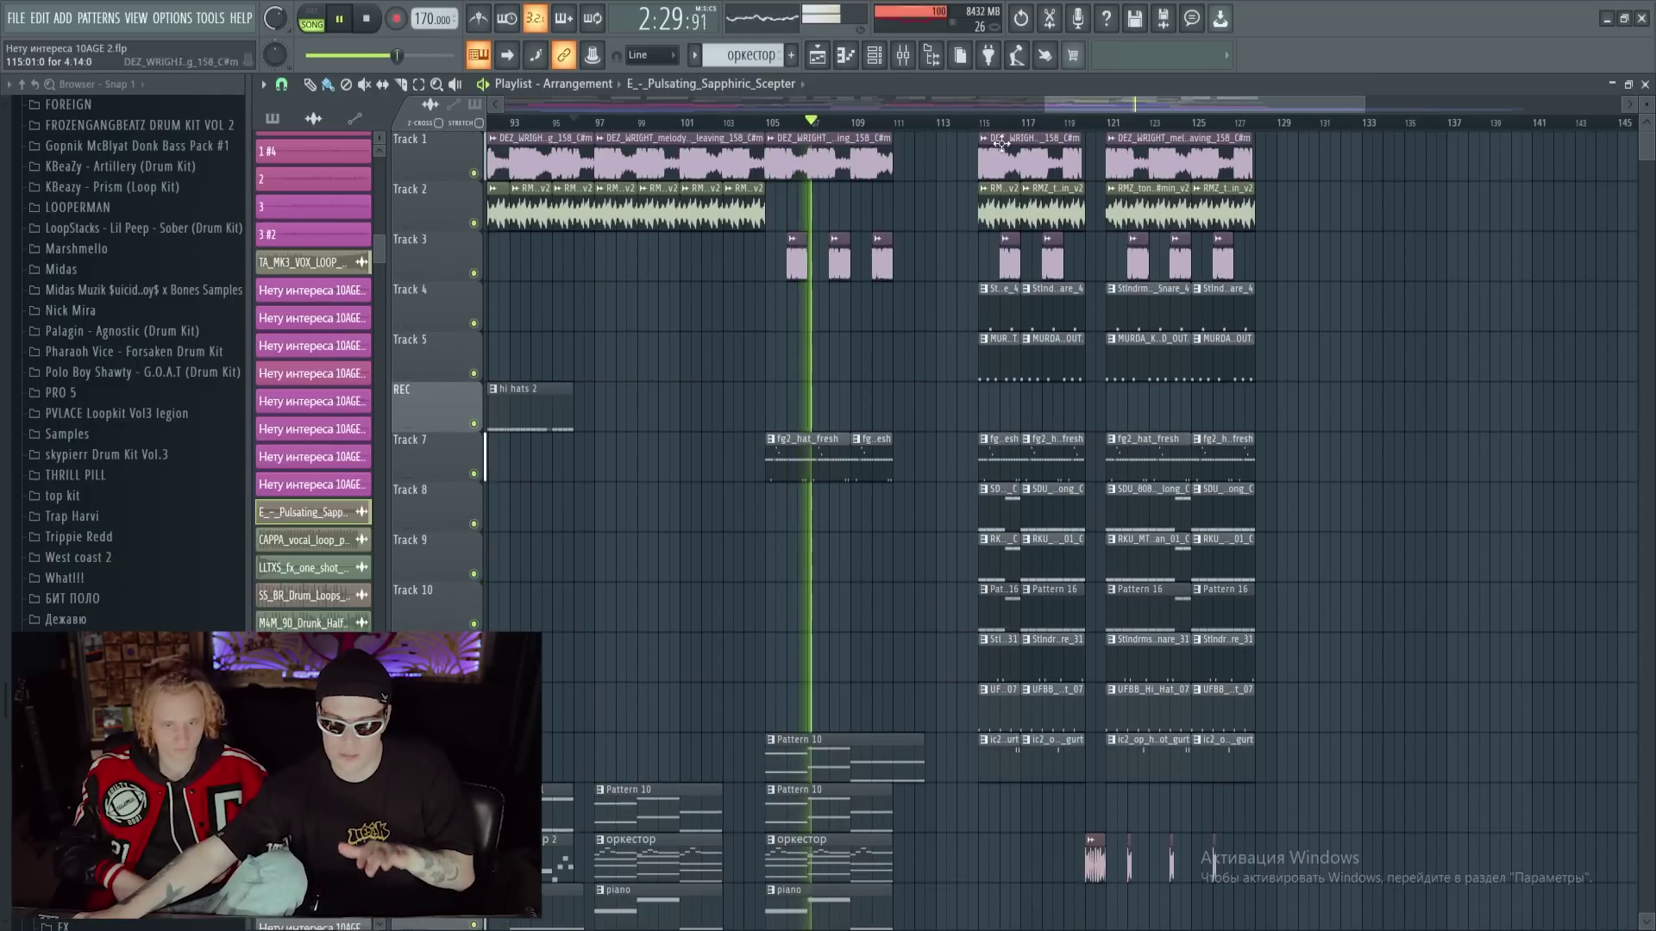
{"action": "scroll", "coordinate": [987, 127], "scroll_direction": "down", "scroll_amount": 5}
{"action": "scroll", "coordinate": [1458, 276], "scroll_direction": "down", "scroll_amount": 3}
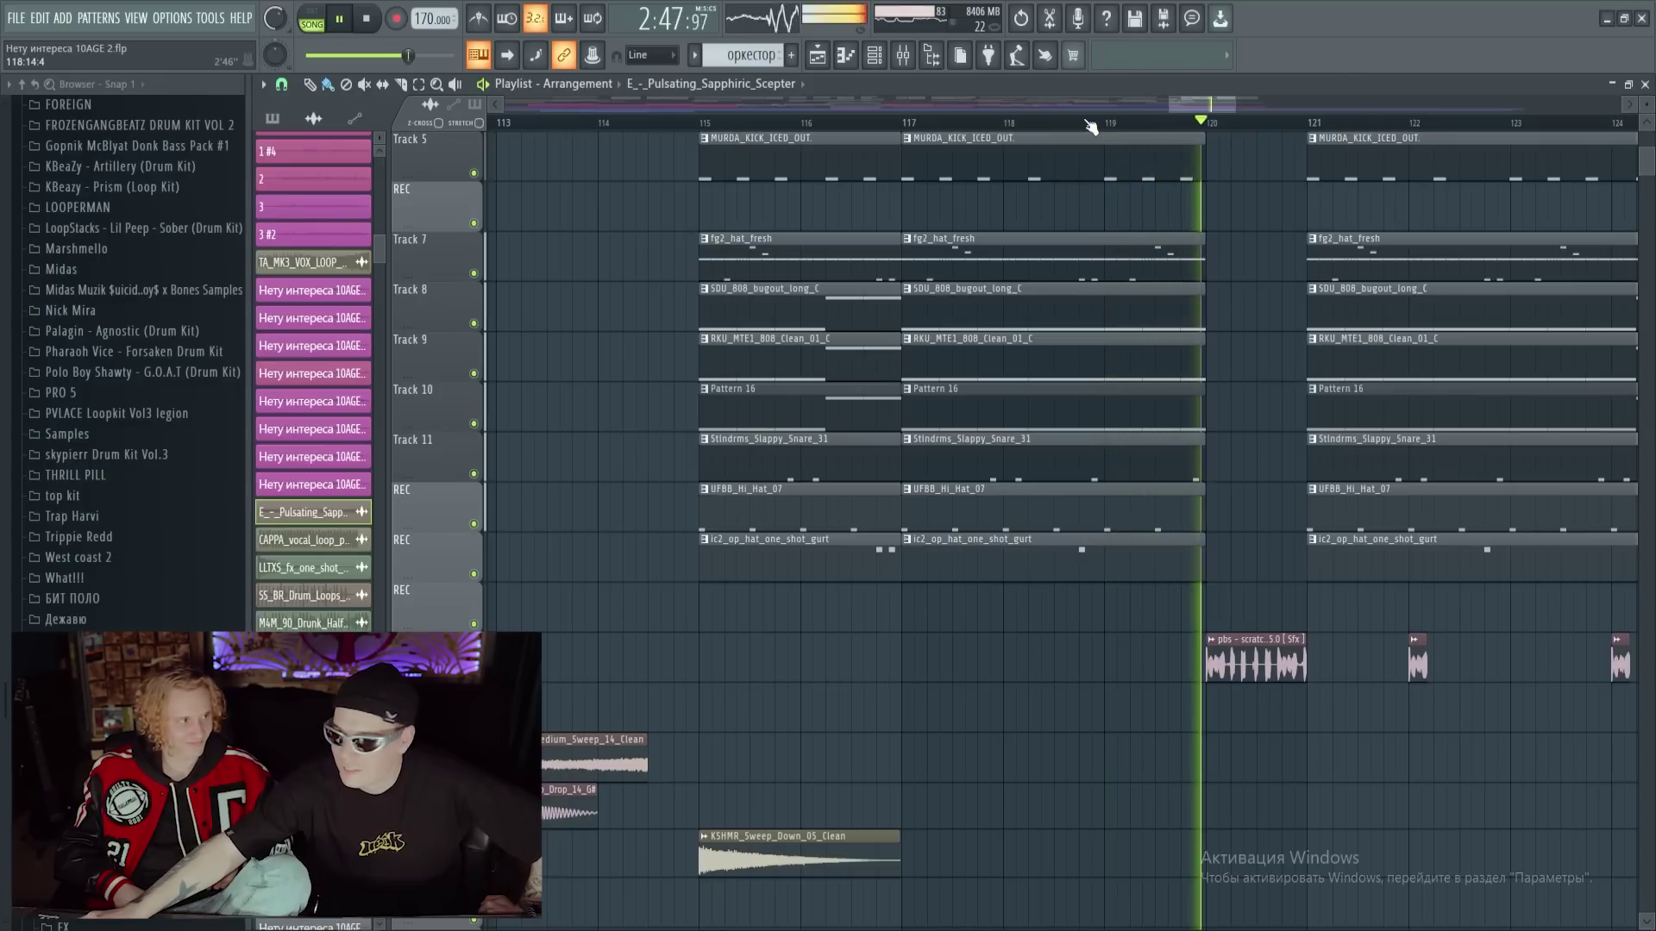
Look over the final section's drum, 808, scratch and effect clips from bar 115 on, stopping and restarting playback
{"action": "scroll", "coordinate": [1091, 125], "scroll_direction": "down", "scroll_amount": 3}
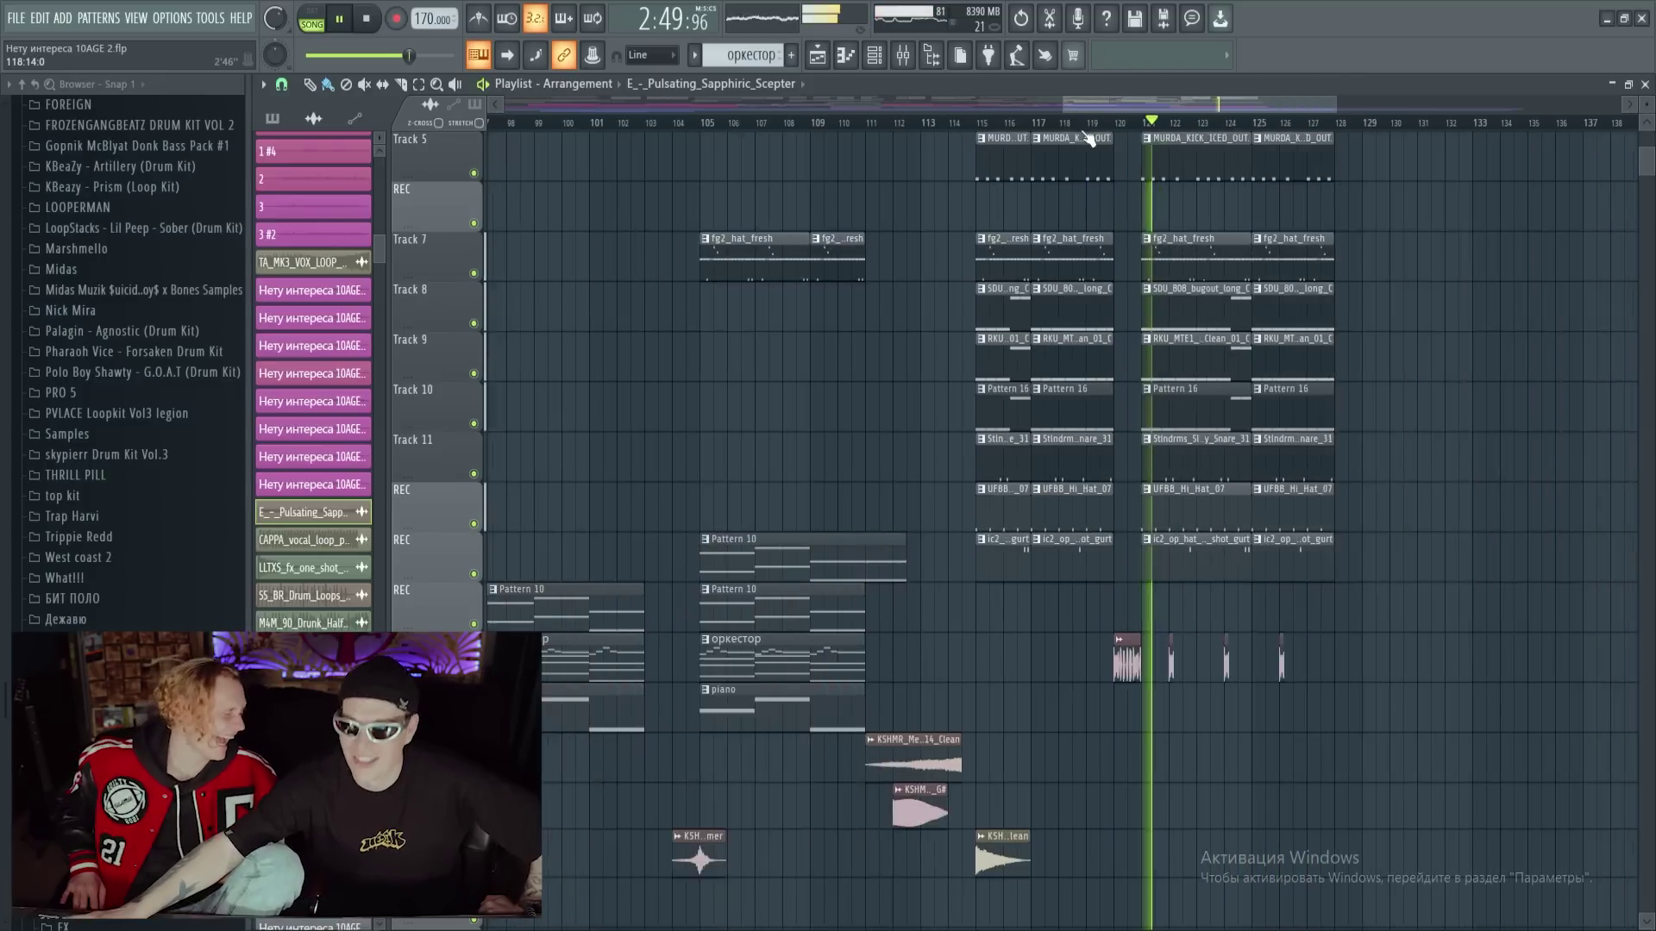
{"action": "scroll", "coordinate": [1352, 356], "scroll_direction": "down", "scroll_amount": 4}
{"action": "scroll", "coordinate": [1346, 352], "scroll_direction": "down", "scroll_amount": 4}
{"action": "scroll", "coordinate": [1304, 380], "scroll_direction": "down", "scroll_amount": 4}
{"action": "key", "text": "space"}
{"action": "scroll", "coordinate": [1297, 362], "scroll_direction": "down", "scroll_amount": 5}
{"action": "scroll", "coordinate": [1250, 332], "scroll_direction": "up", "scroll_amount": 12}
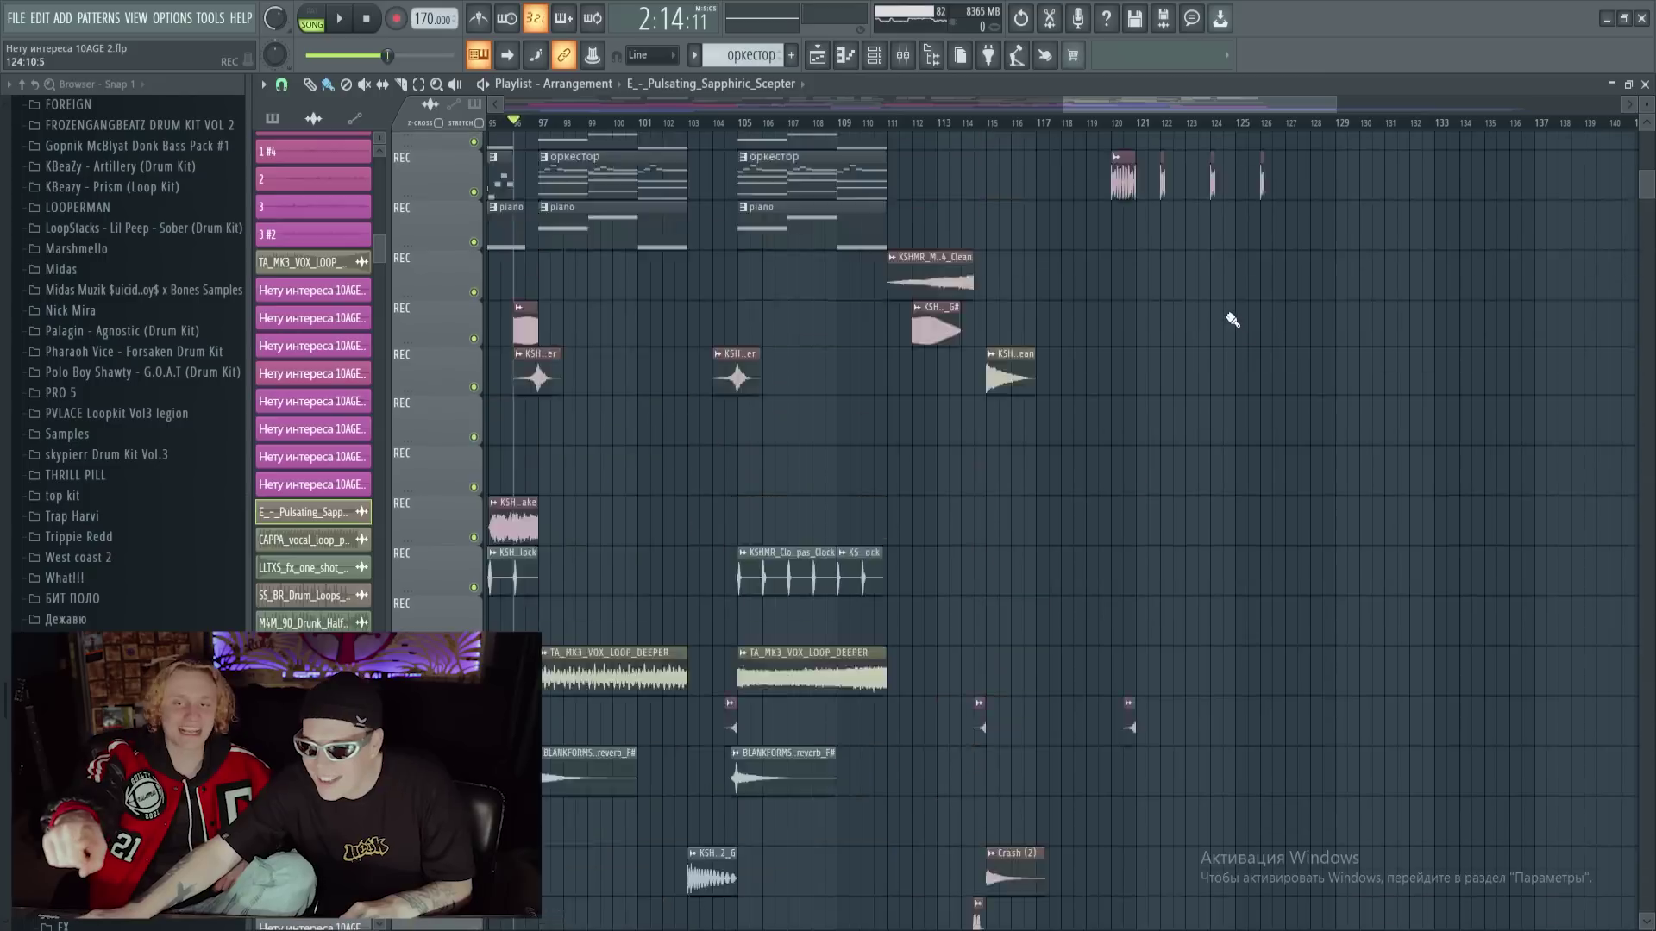
{"action": "scroll", "coordinate": [1218, 313], "scroll_direction": "up", "scroll_amount": 1}
{"action": "key", "text": "space"}
{"action": "scroll", "coordinate": [1460, 381], "scroll_direction": "down", "scroll_amount": 7}
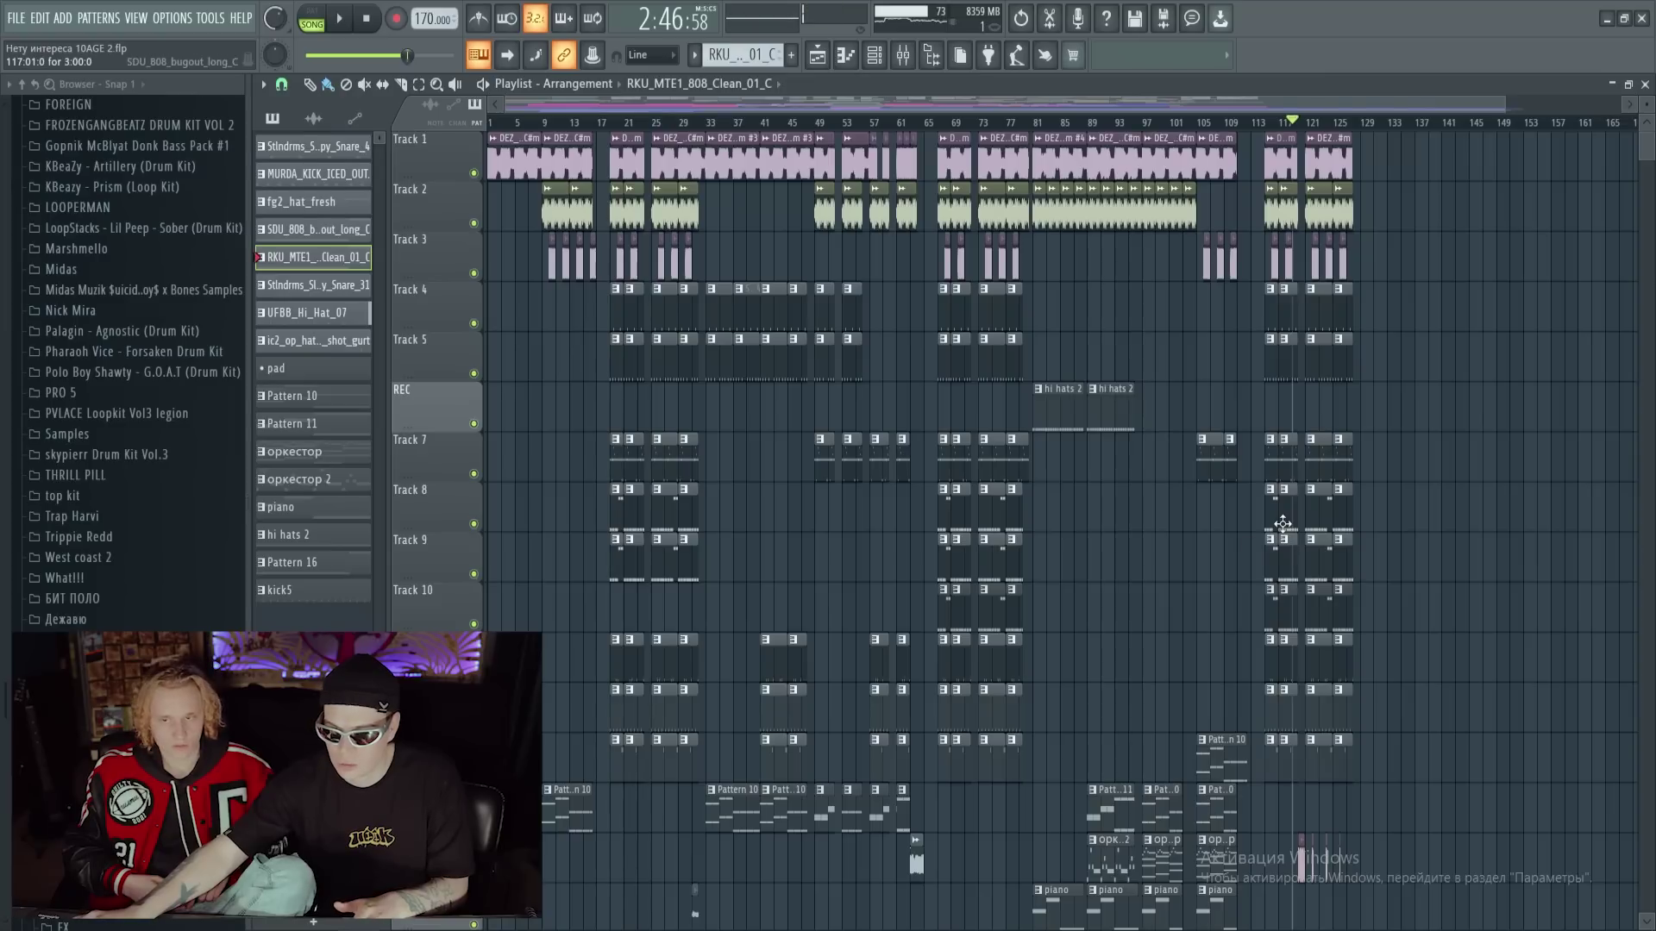
Open the SDU_808_bugout_long_C pattern in the piano roll and play its notes in pattern mode
{"action": "left_click", "coordinate": [315, 228]}
{"action": "key", "text": "F7"}
{"action": "left_click", "coordinate": [337, 18]}
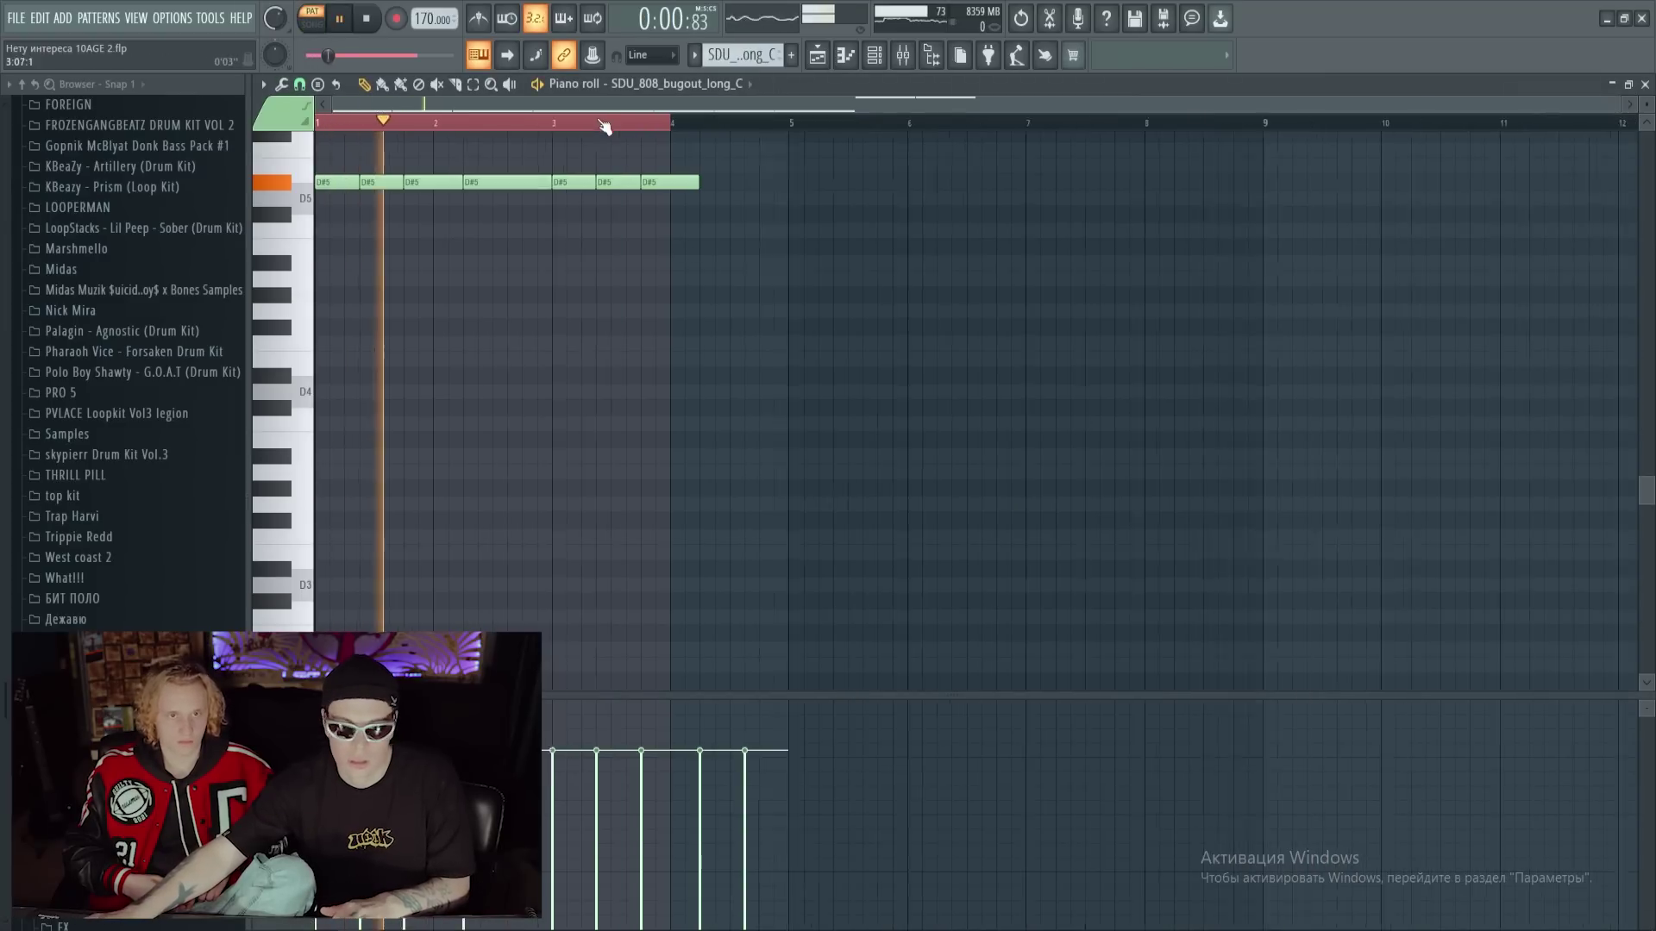
{"action": "scroll", "coordinate": [805, 273], "scroll_direction": "up", "scroll_amount": 7}
Show the SDU_808_bugout_long_C channel's 808 mixer track and open its FabFilter Pro-Q 3 effect
{"action": "left_click", "coordinate": [1645, 85]}
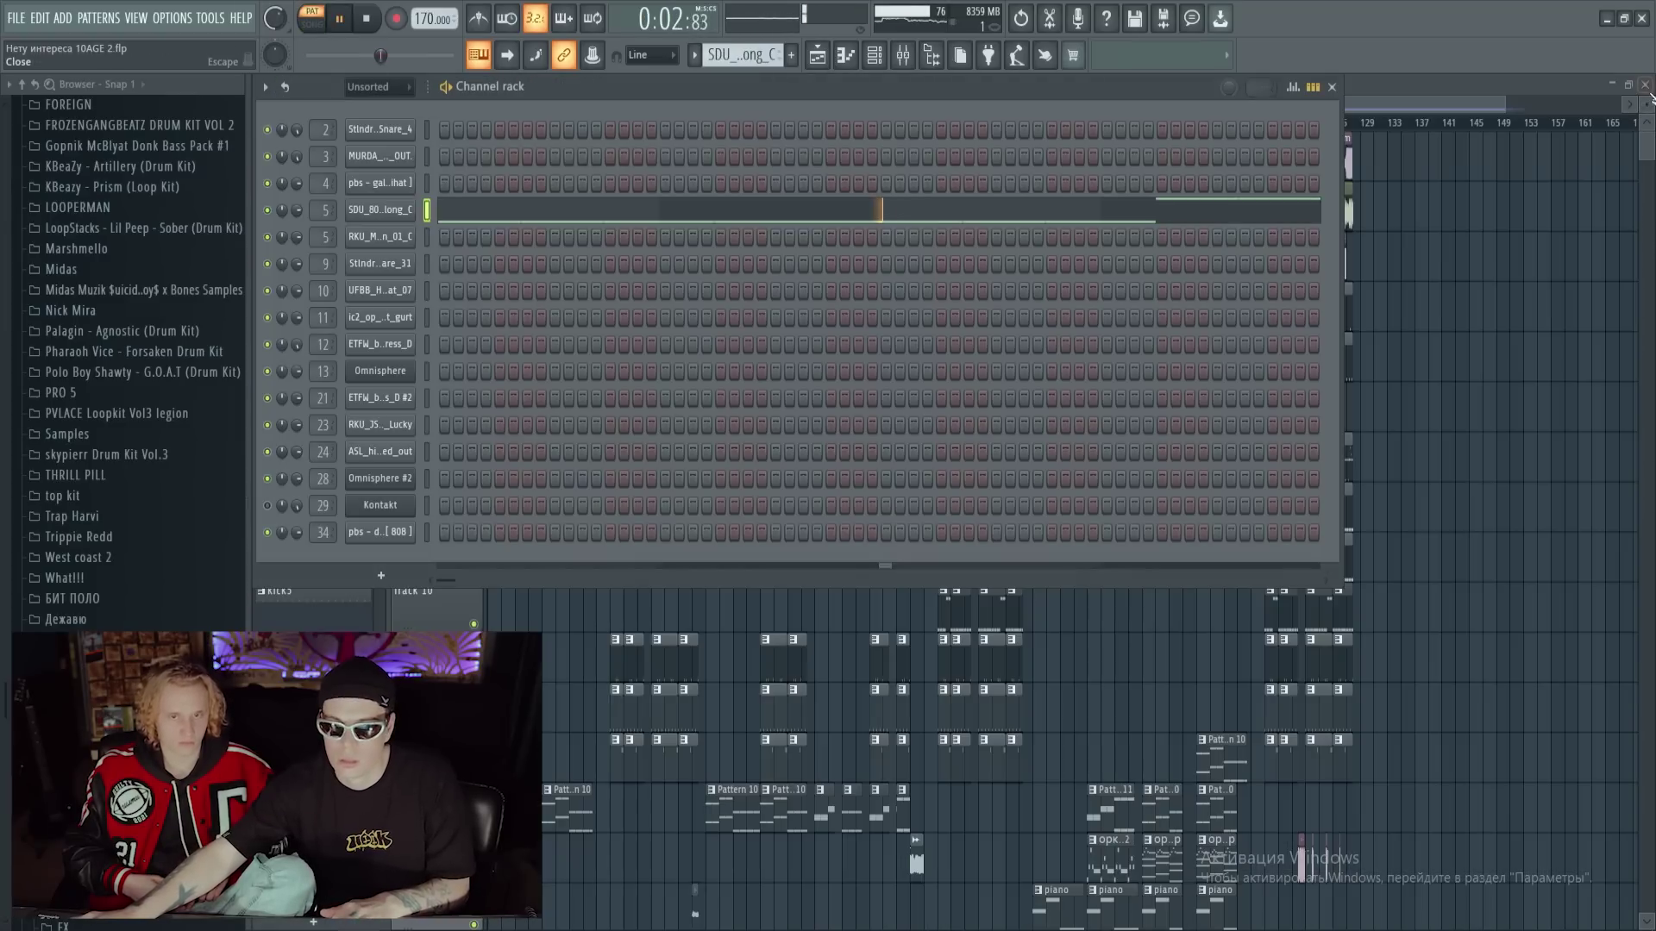
{"action": "double_click", "coordinate": [320, 212]}
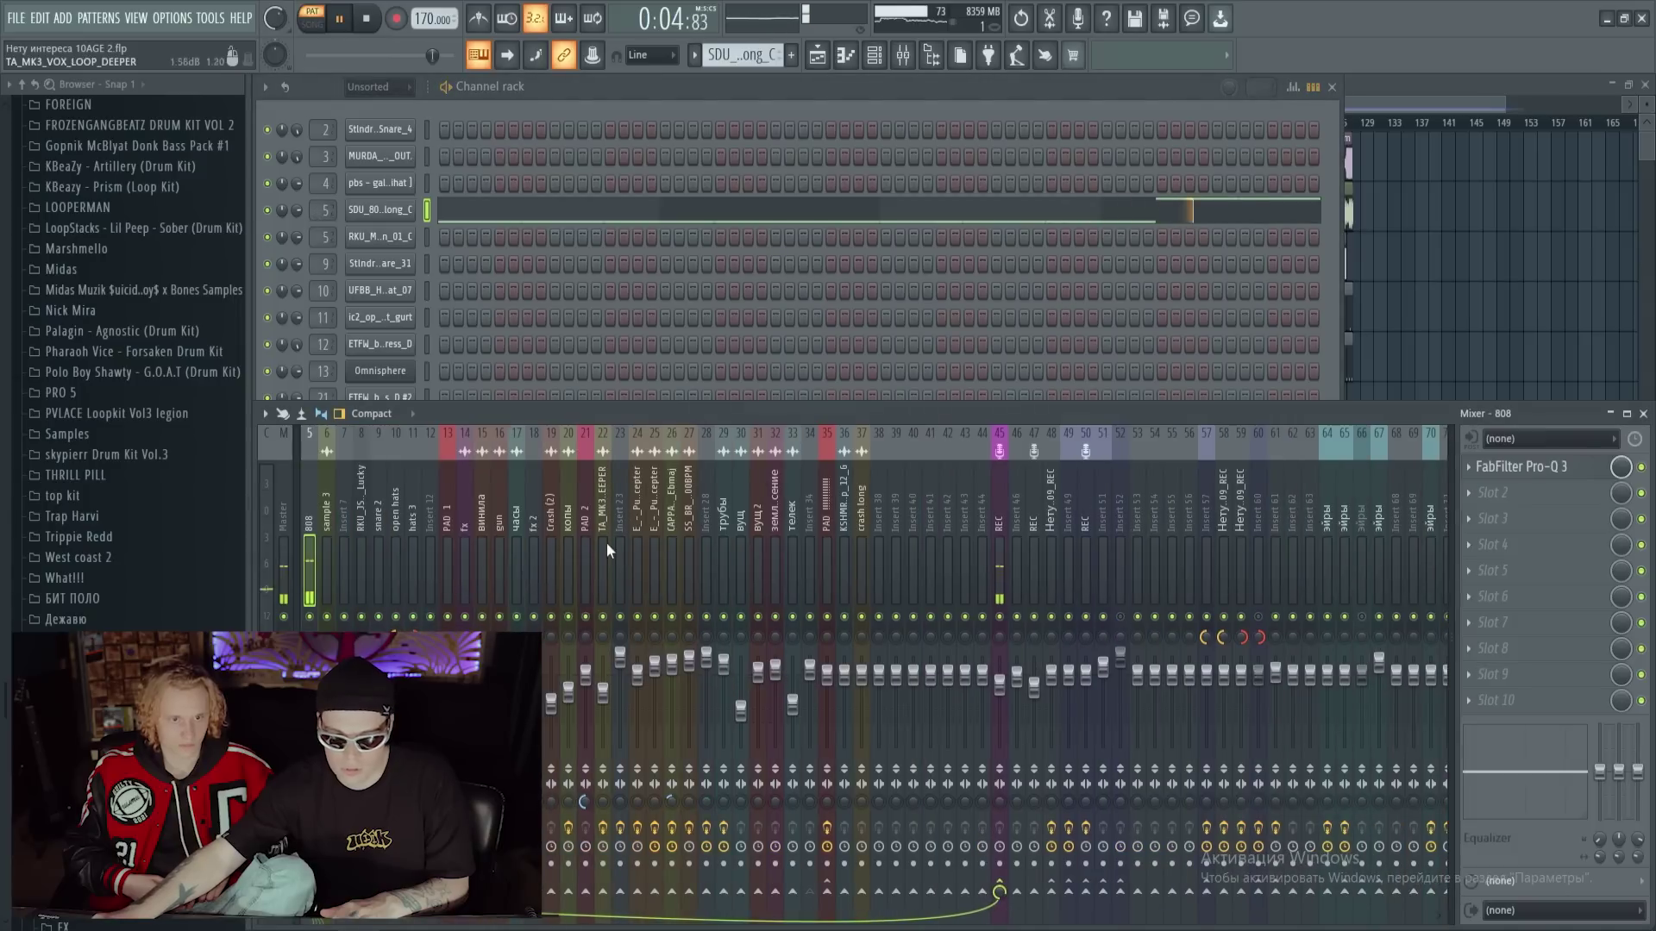
{"action": "scroll", "coordinate": [1017, 557], "scroll_direction": "up", "scroll_amount": 3}
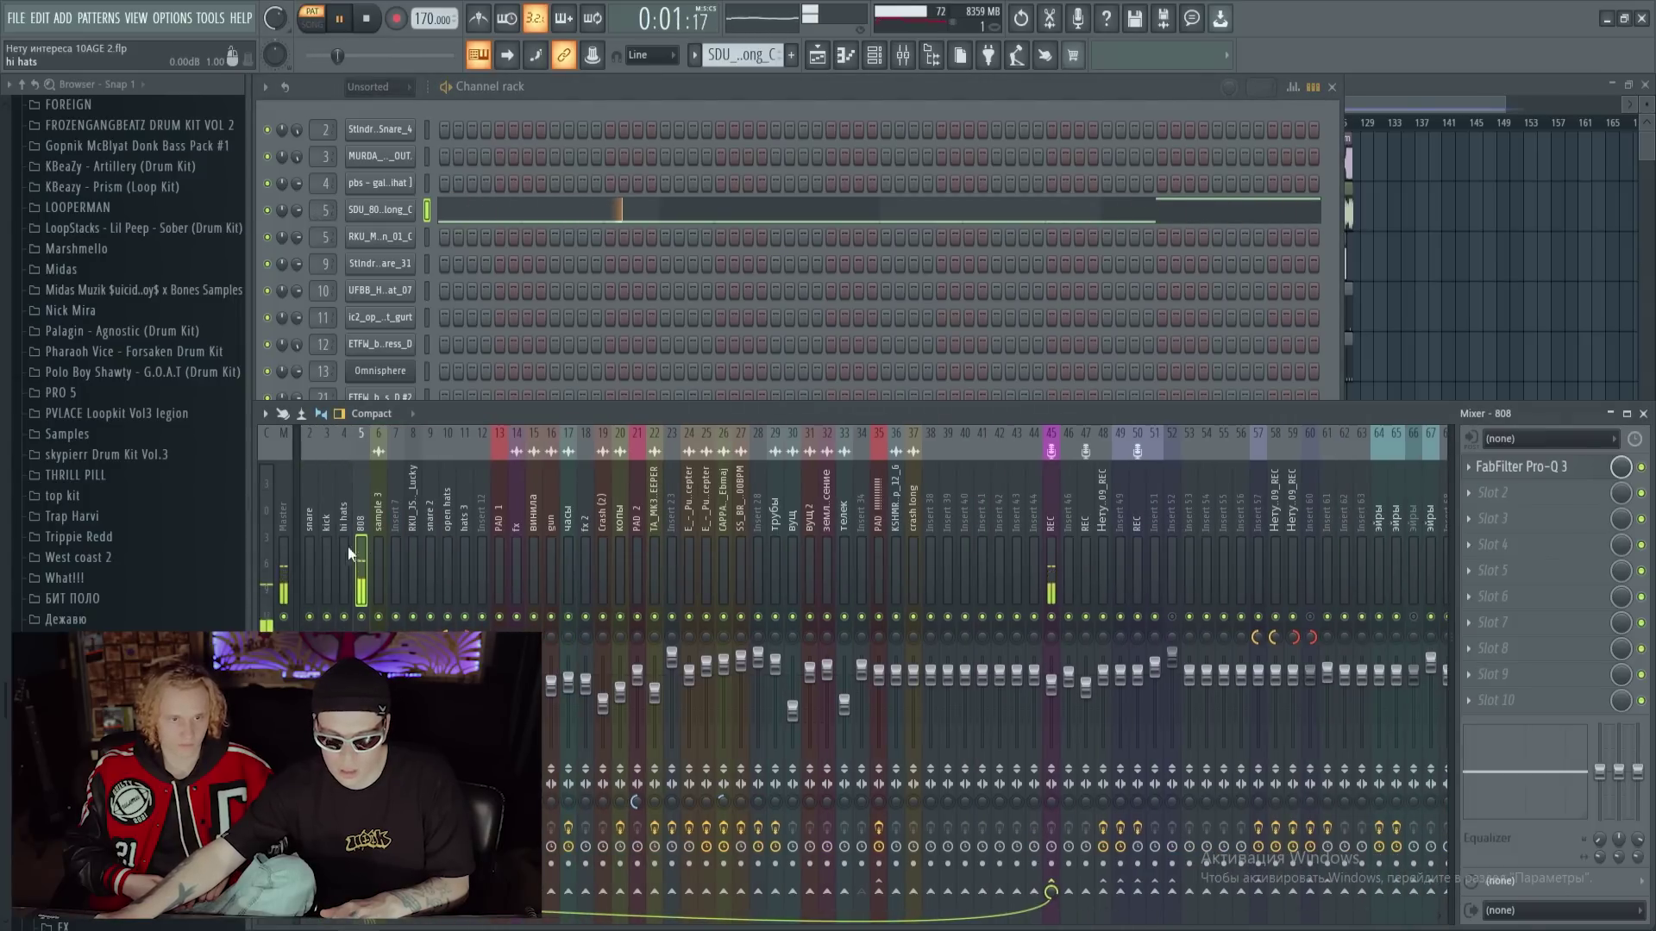
{"action": "left_click", "coordinate": [1520, 466]}
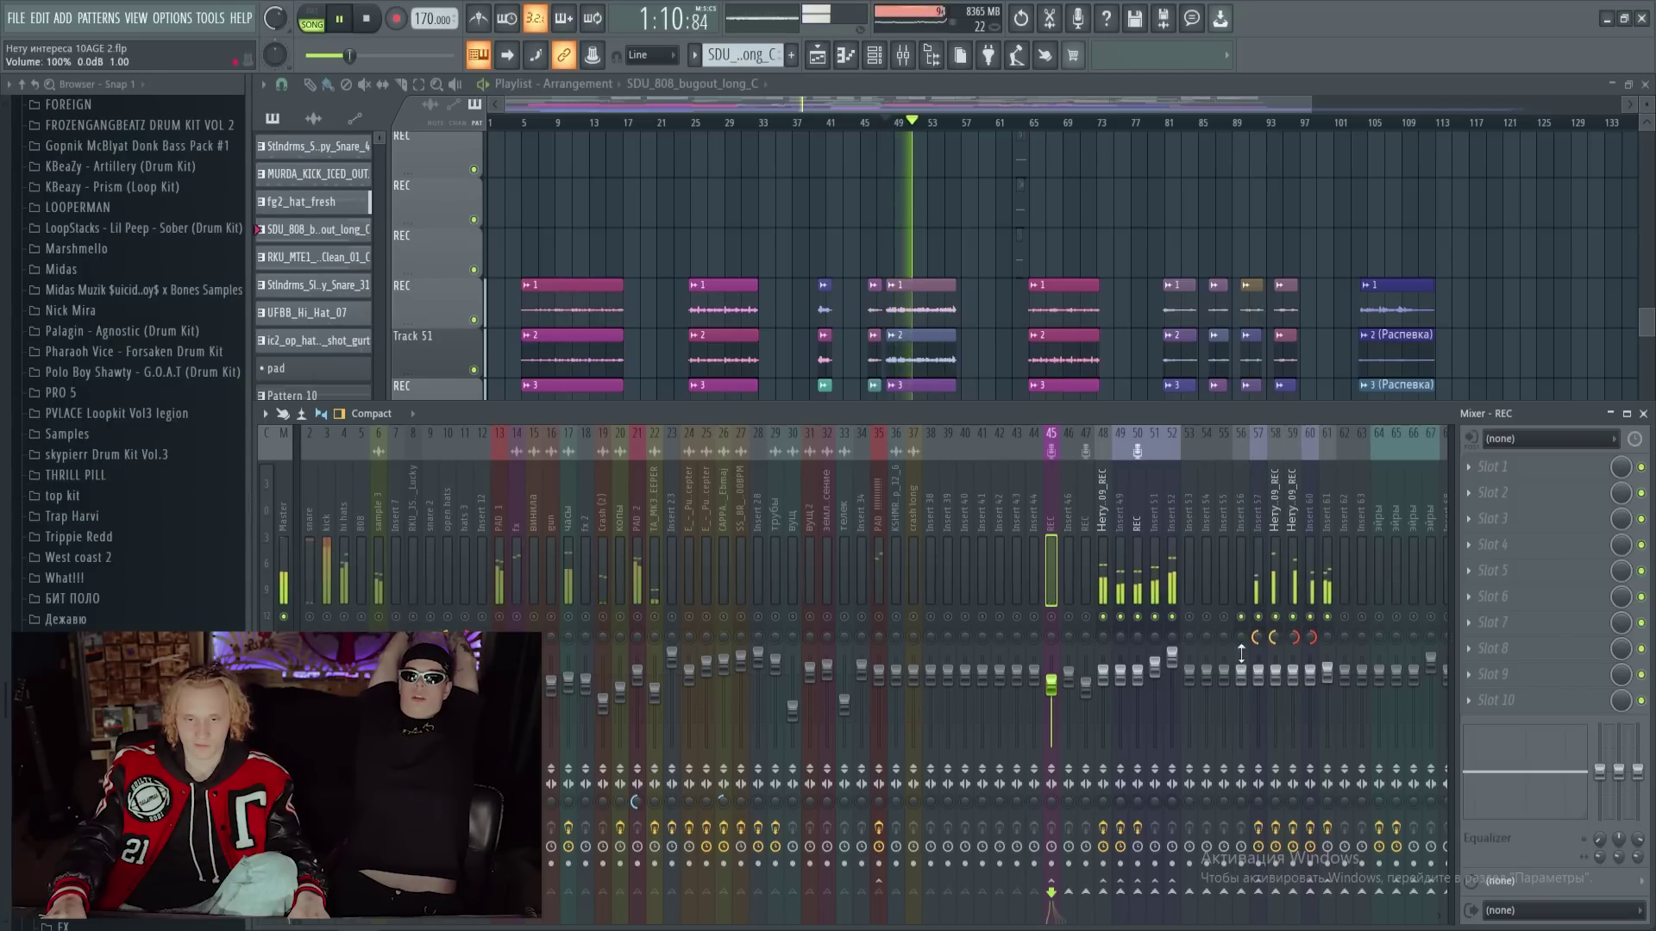
Unmute mixer tracks 65 and 66 in the teal эйры group
{"action": "scroll", "coordinate": [905, 595], "scroll_direction": "right", "scroll_amount": 10}
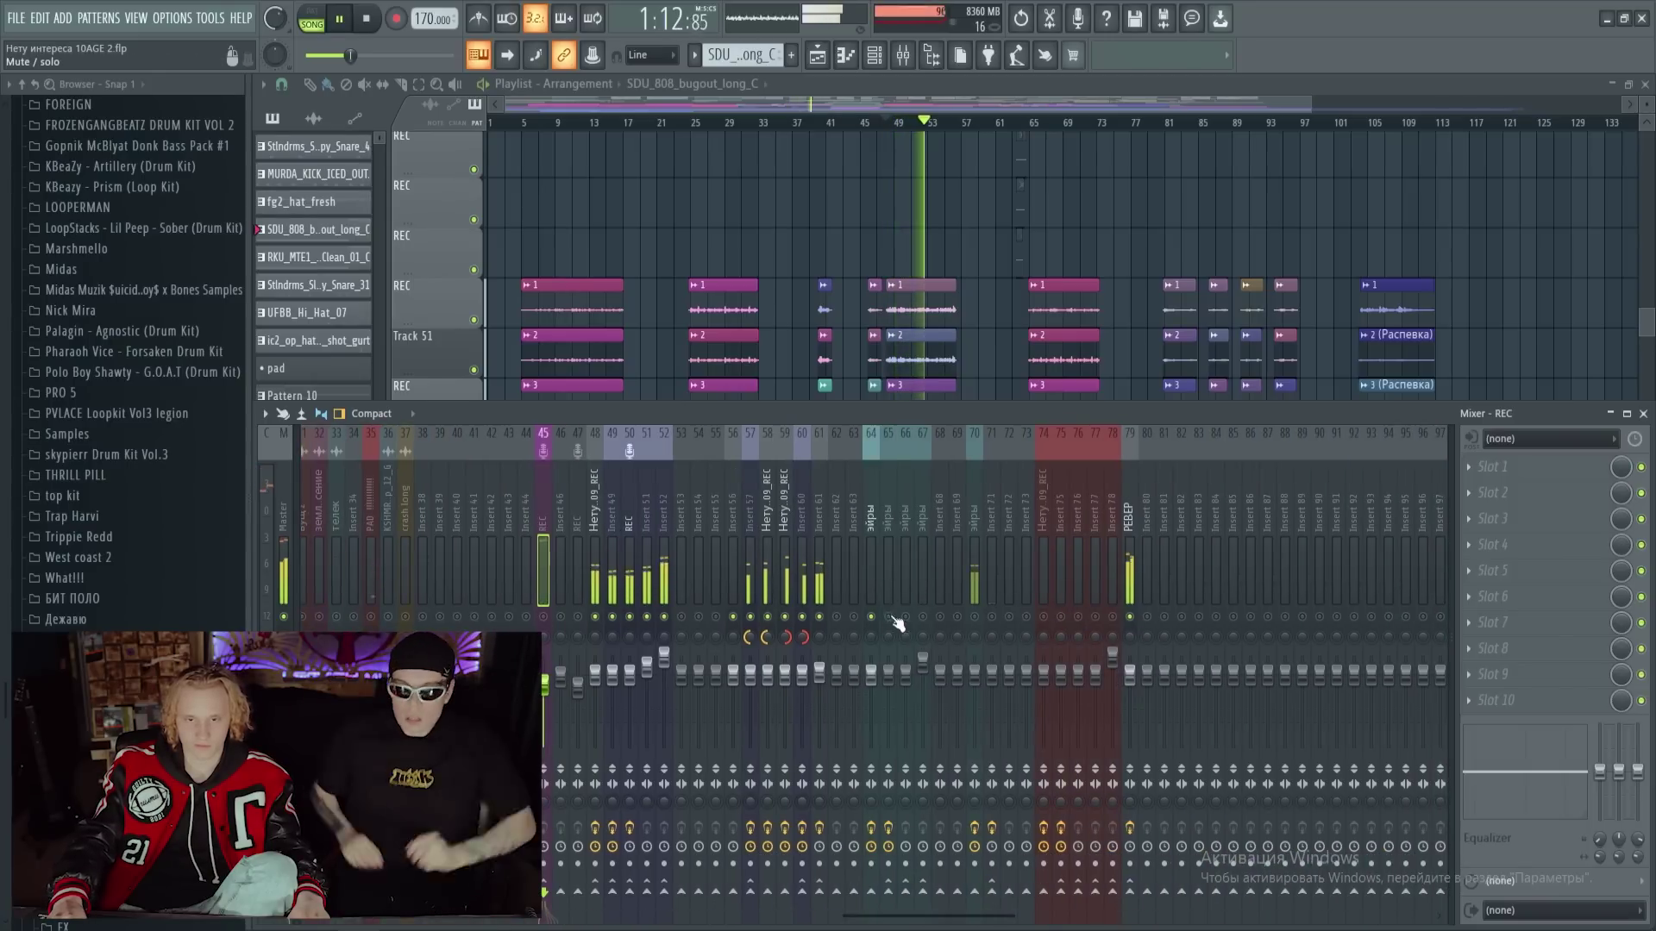
{"action": "left_click", "coordinate": [888, 616]}
{"action": "left_click", "coordinate": [906, 616]}
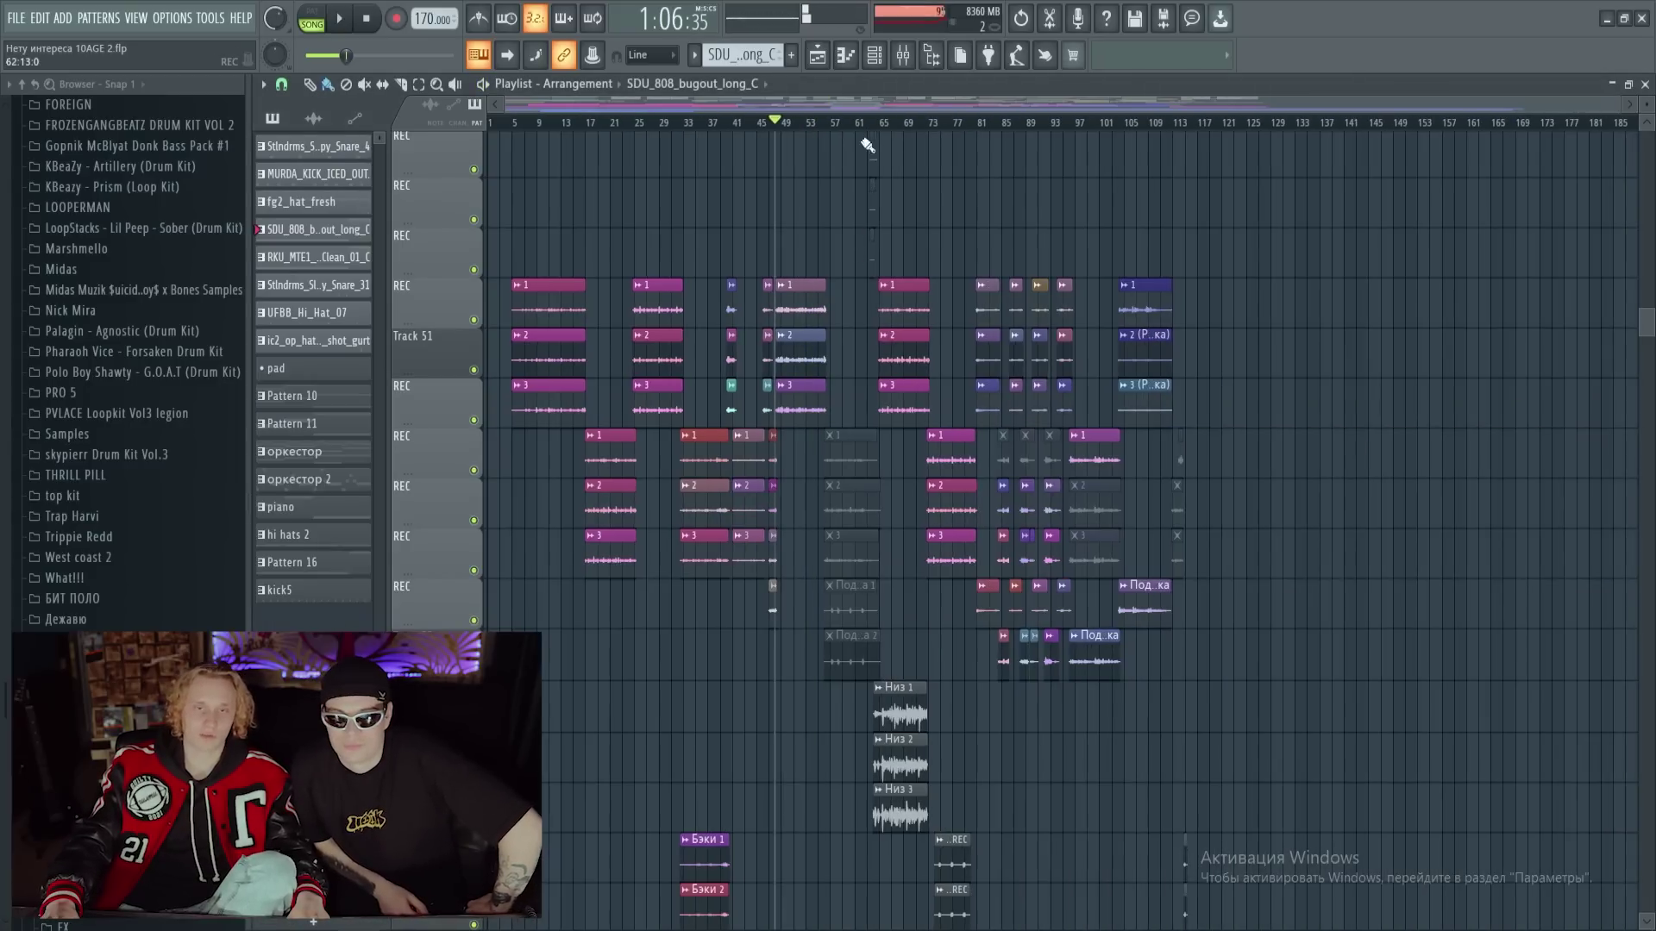
Look over the REC vocal, Низ and Бэки clips in the playlist while playing the song from near the start
{"action": "scroll", "coordinate": [636, 255], "scroll_direction": "up", "scroll_amount": 5}
{"action": "scroll", "coordinate": [487, 136], "scroll_direction": "down", "scroll_amount": 7}
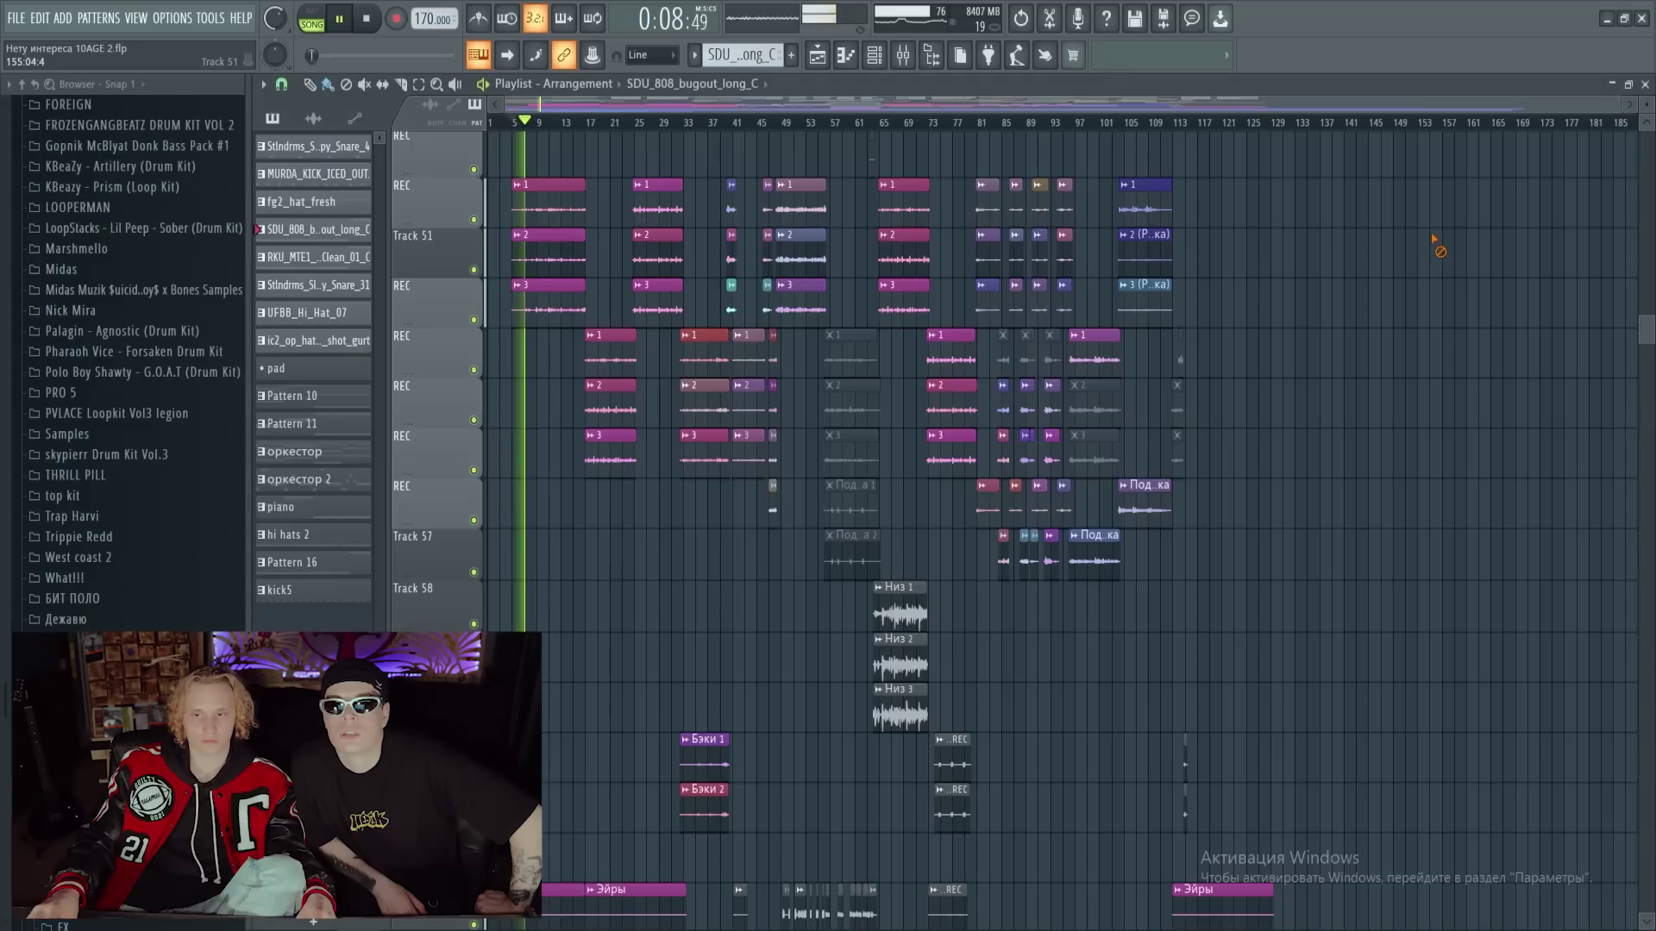
{"action": "key", "text": "space"}
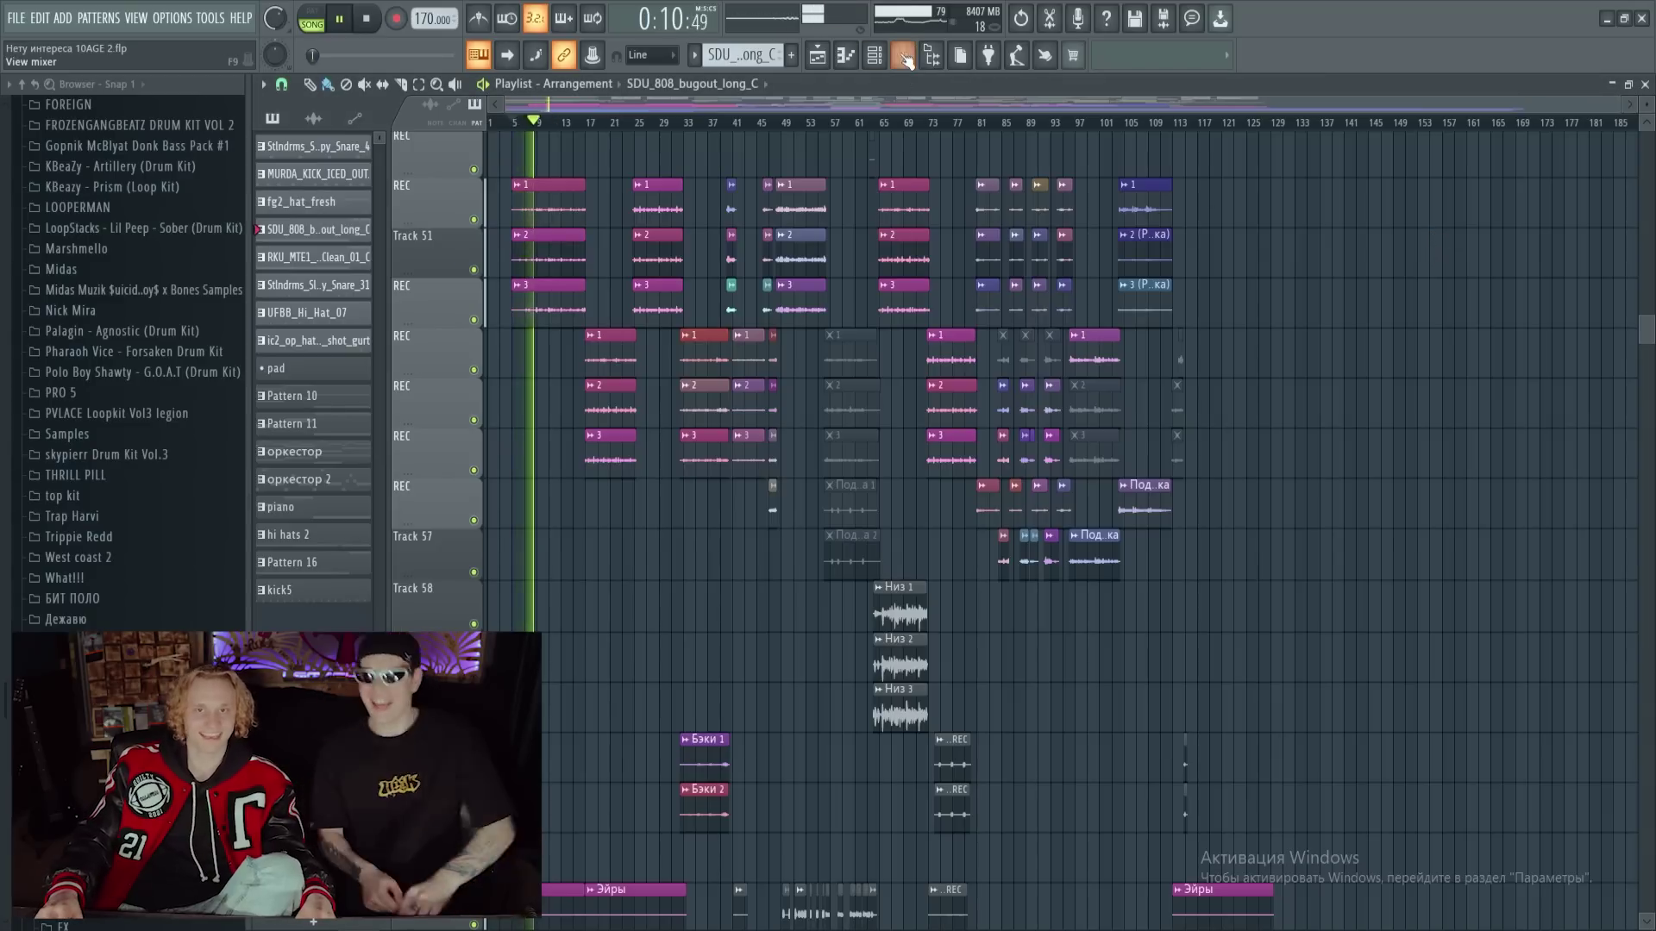
Show mixer track 48's vocal effects, open its FabFilter Pro-Q 3 curve, and stop playback
{"action": "left_click", "coordinate": [902, 57]}
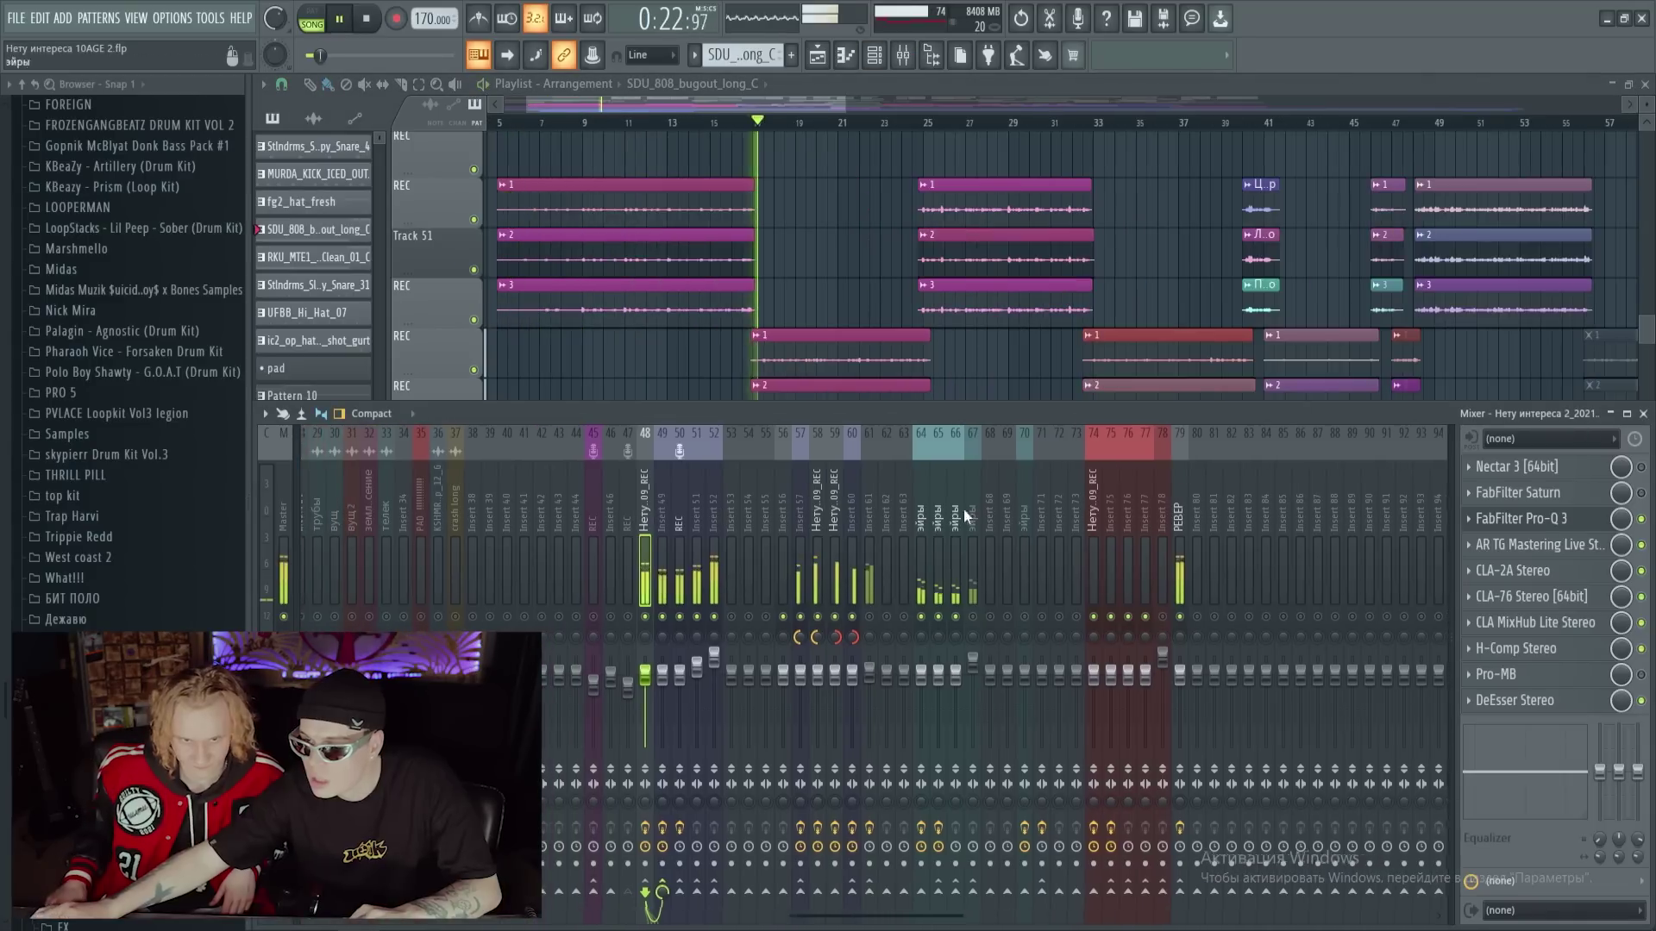
{"action": "left_click", "coordinate": [1536, 518]}
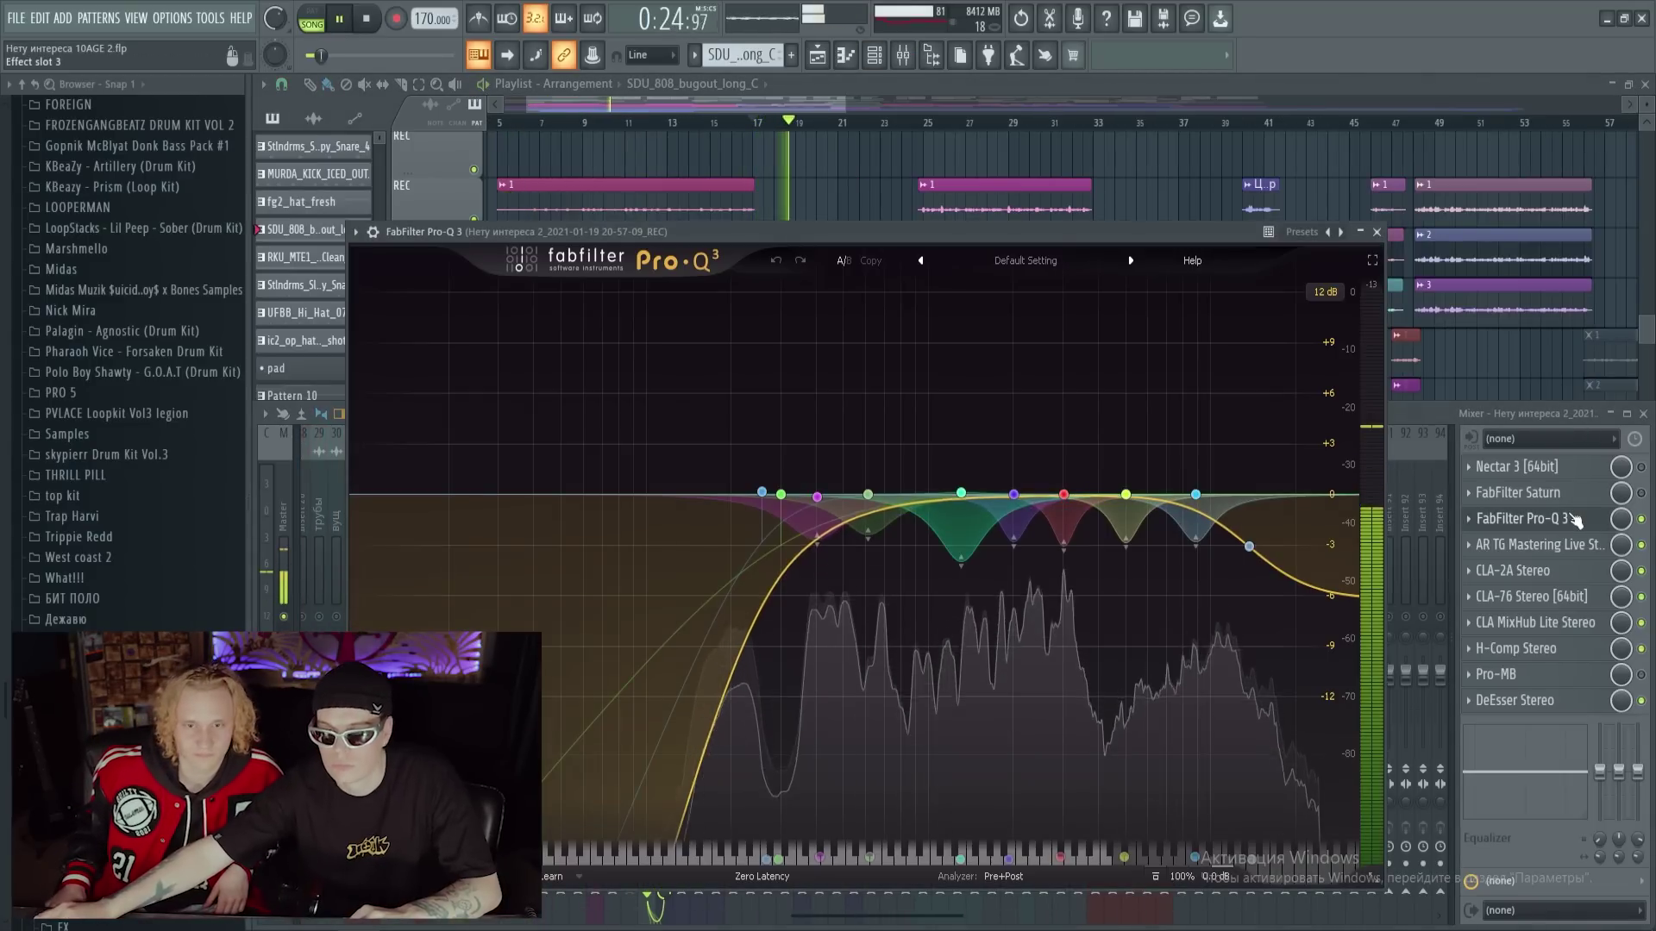
{"action": "key", "text": "space"}
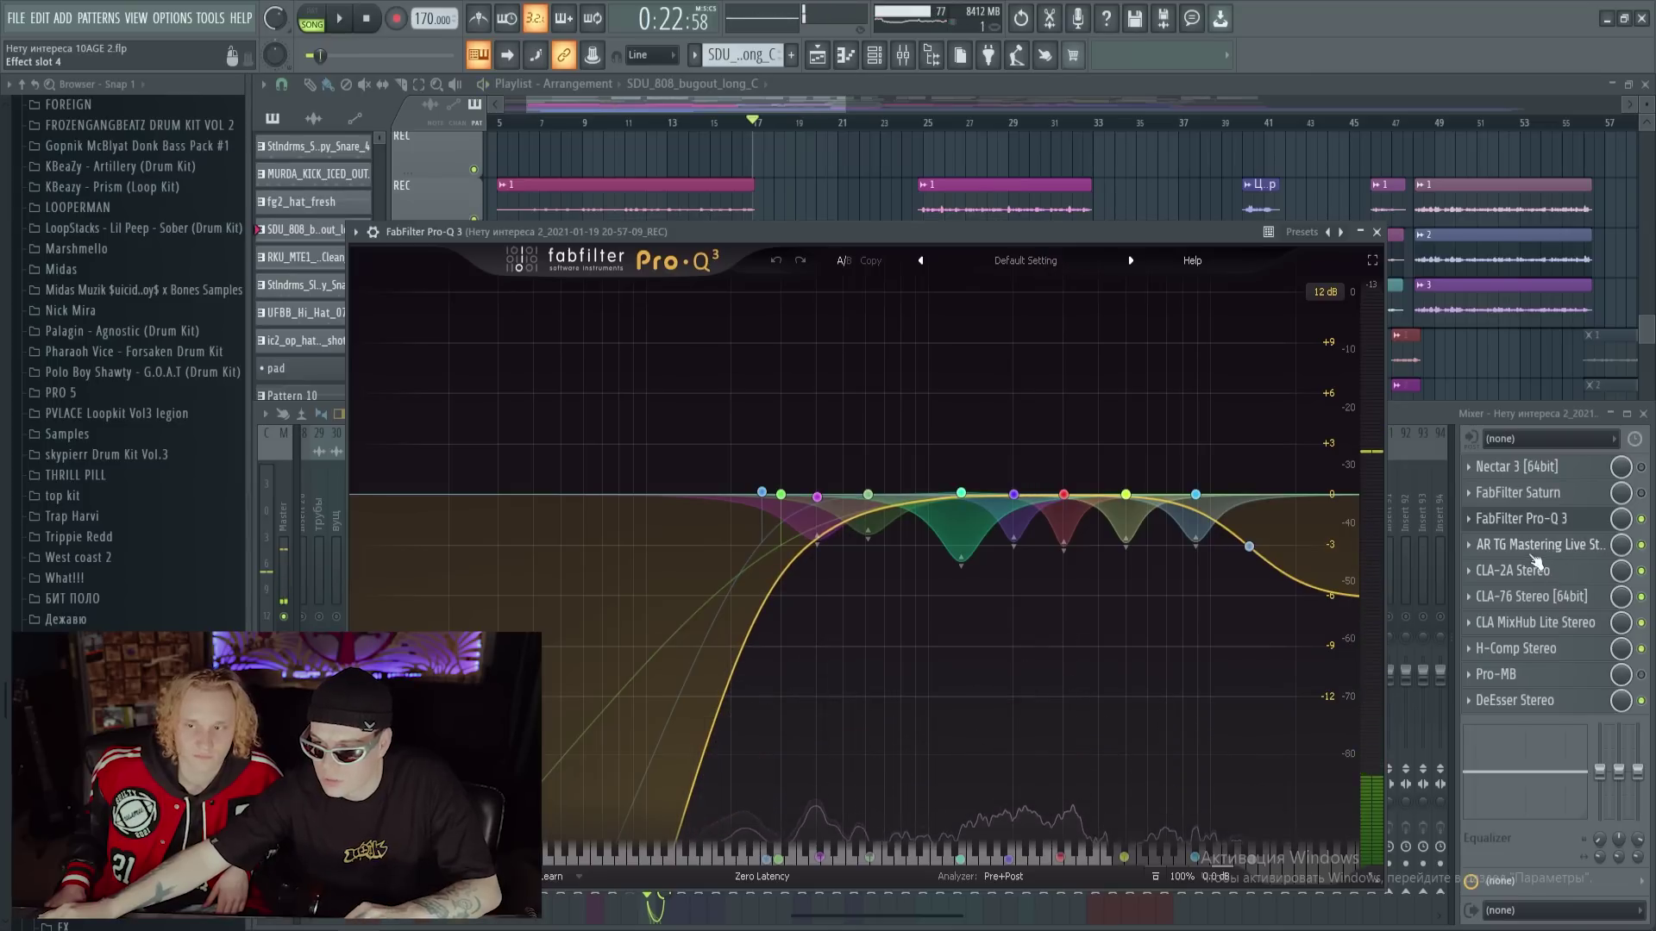
View the AR TG Mastering Live, CLA-2A and CLA-76 effects on vocal track 48, and close the two CLA compressors
{"action": "left_click", "coordinate": [1534, 550]}
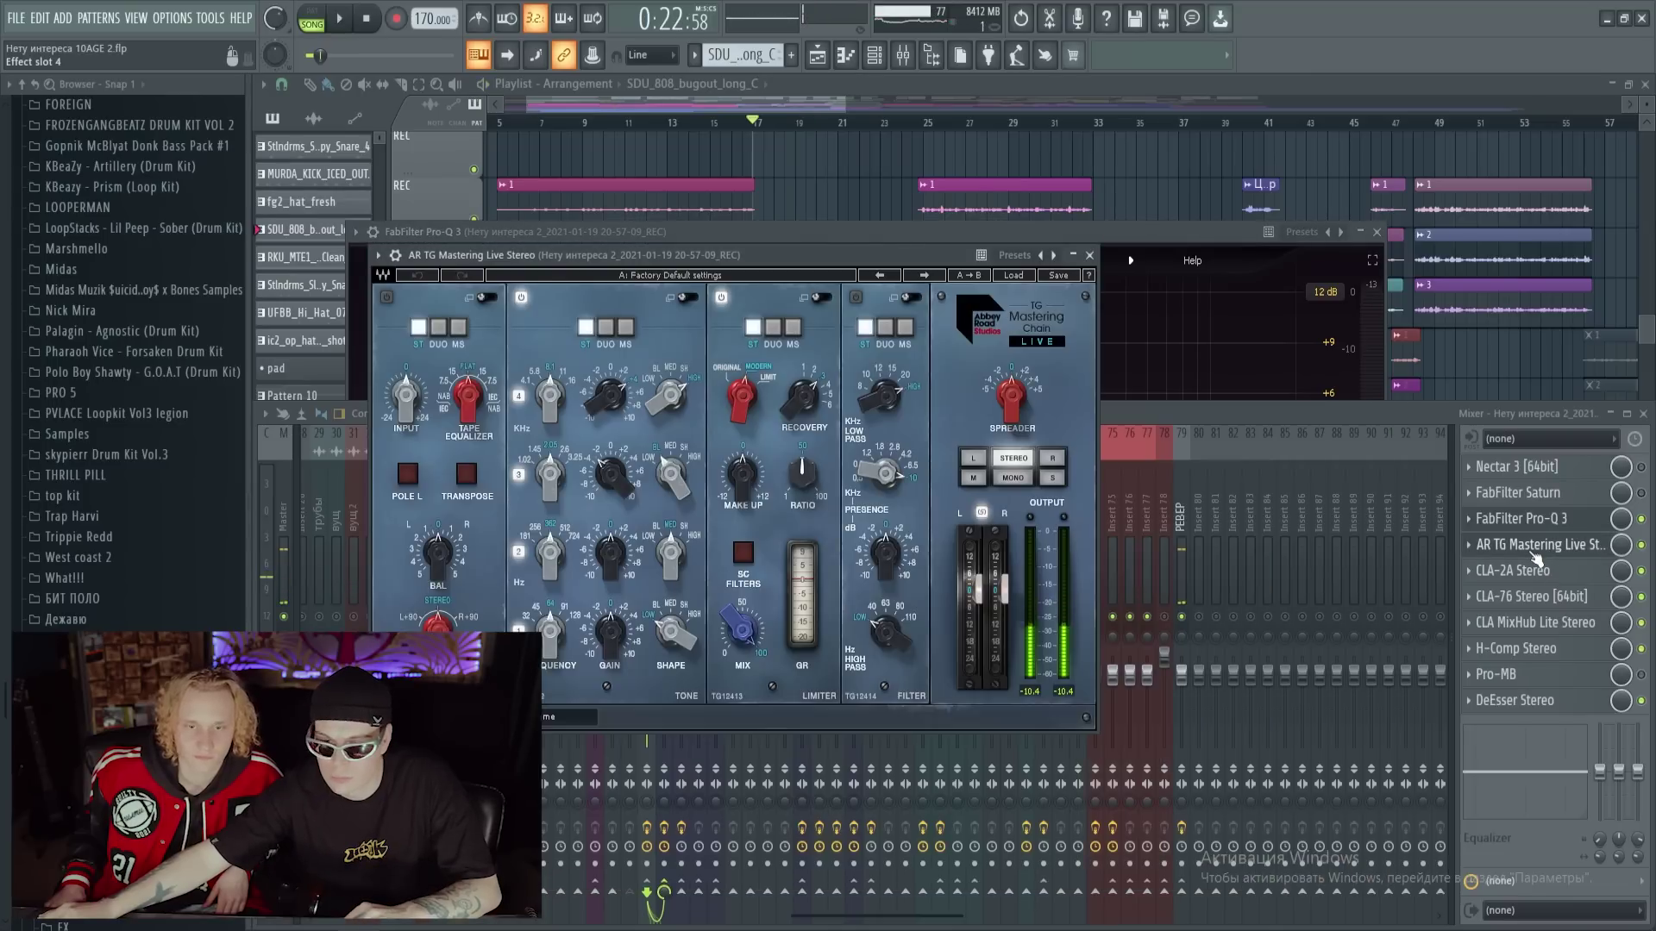
{"action": "left_click", "coordinate": [1525, 570]}
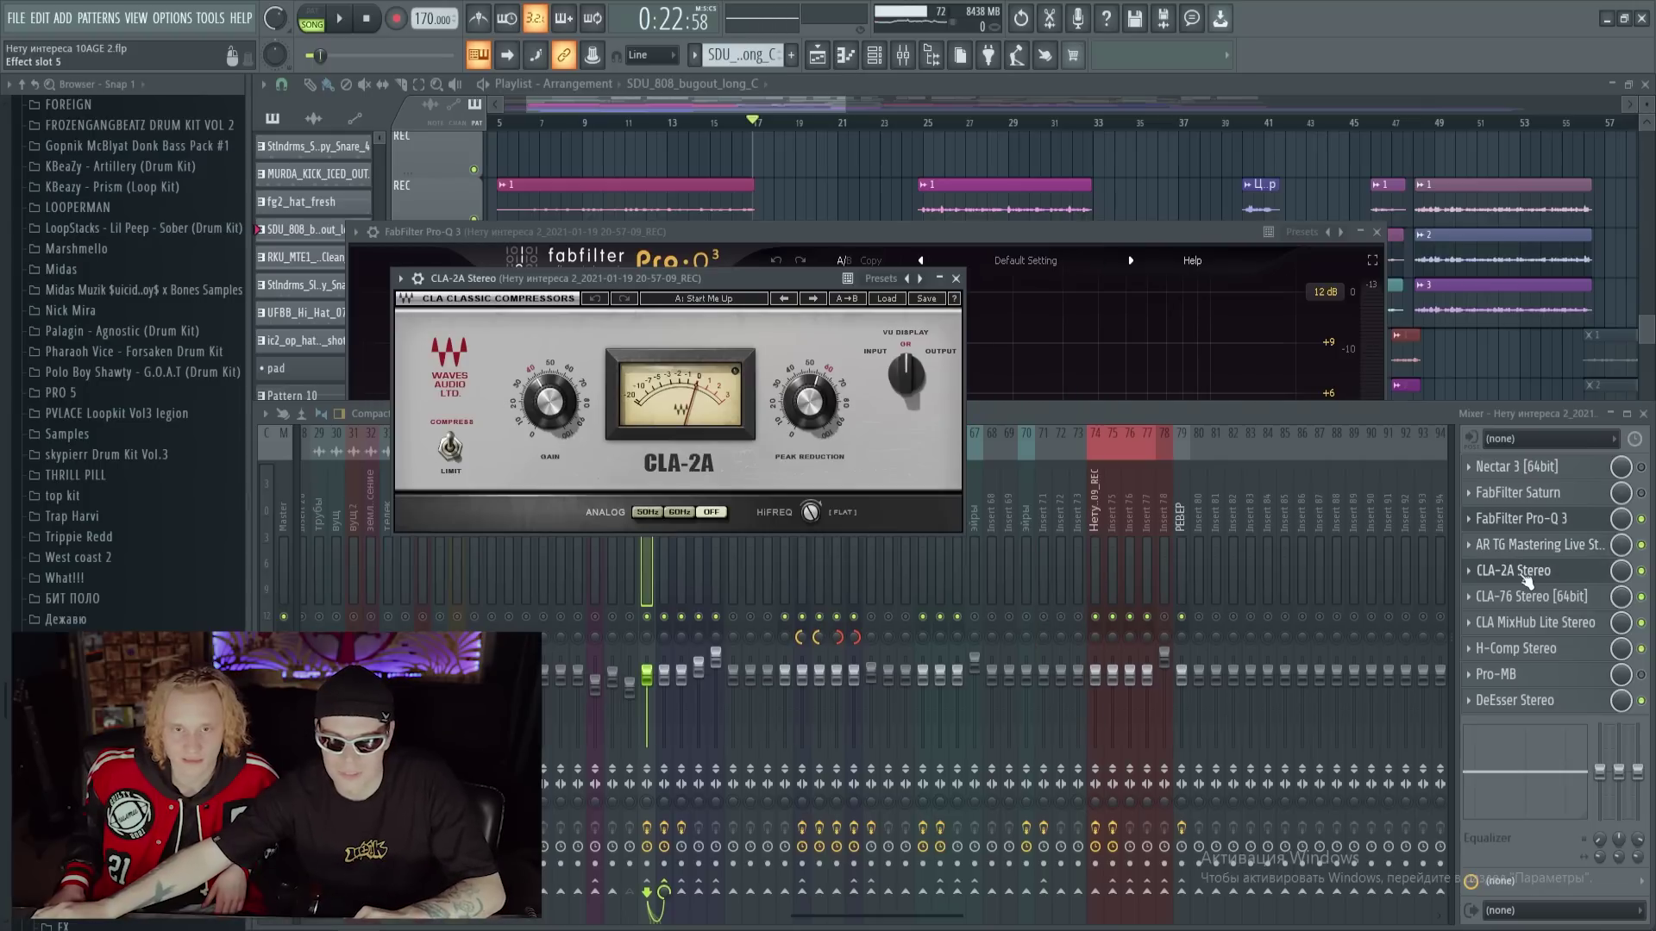
{"action": "left_click", "coordinate": [1540, 599]}
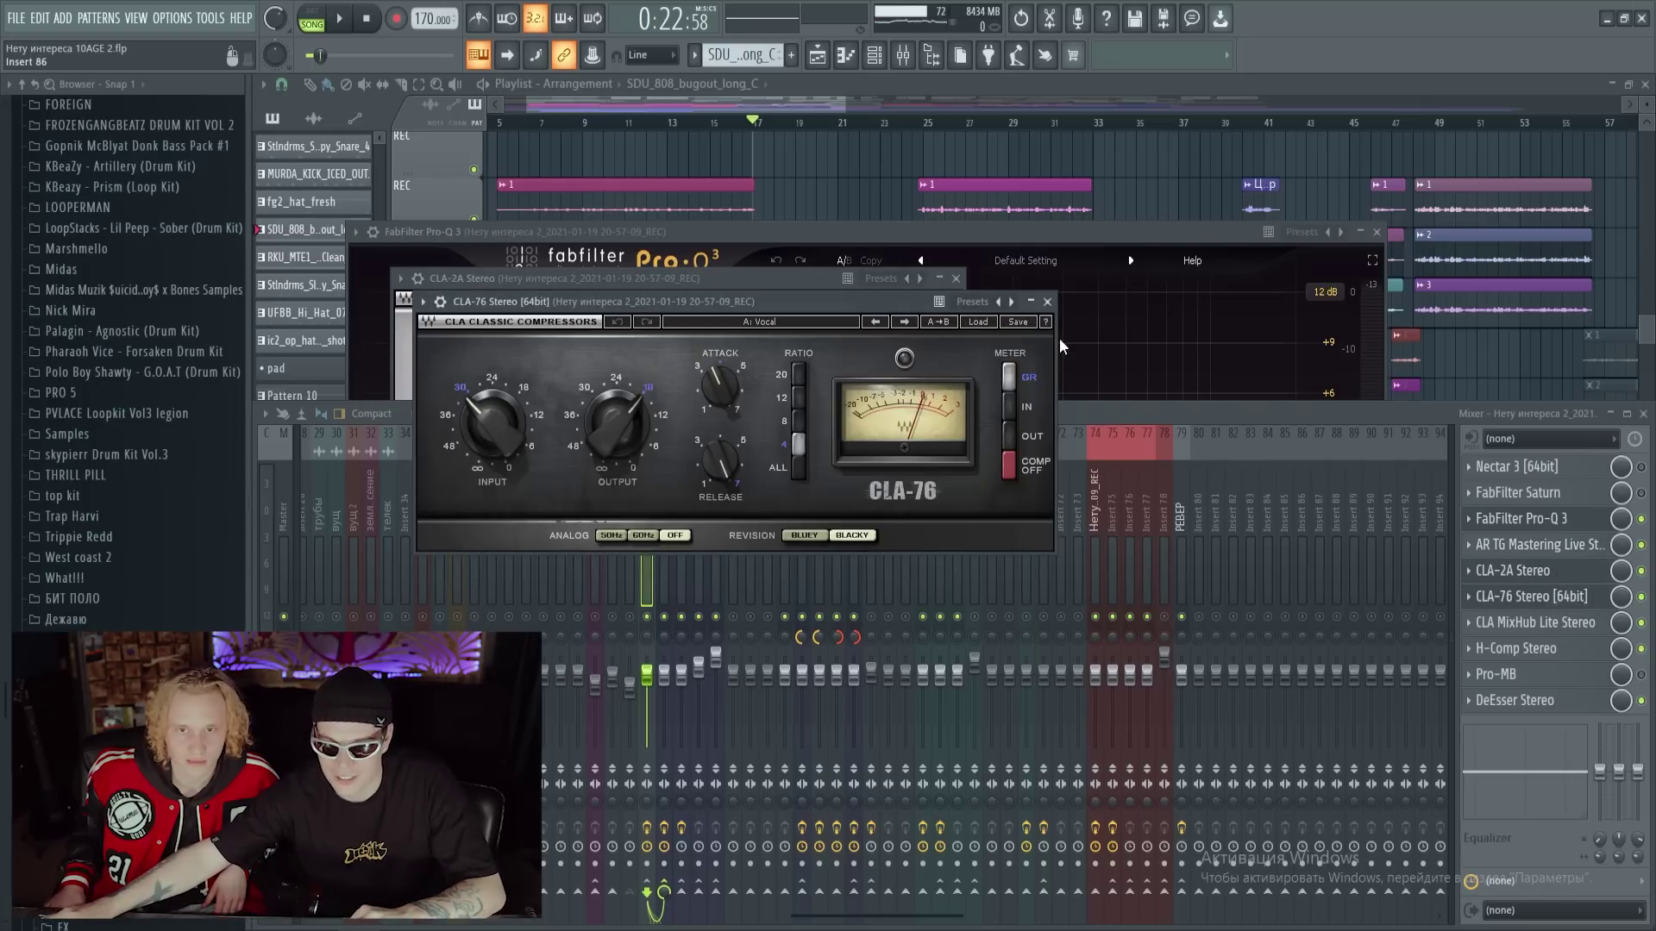
{"action": "left_click", "coordinate": [1047, 302]}
{"action": "left_click", "coordinate": [963, 281]}
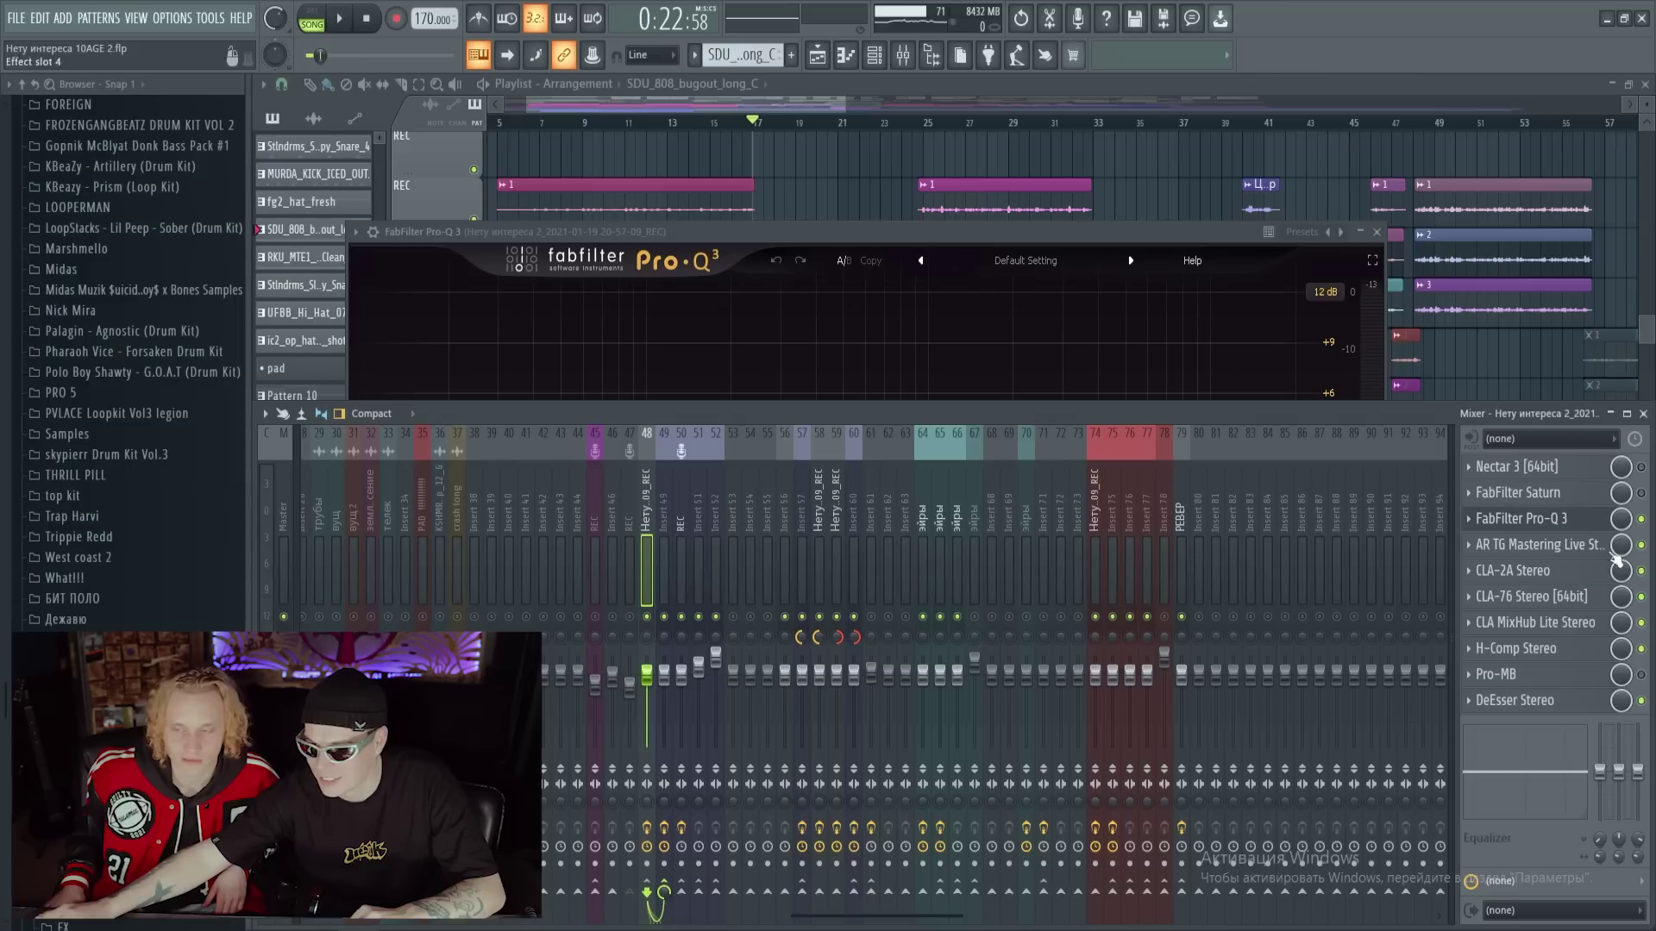
View the CLA MixHub Lite, H-Comp, Pro-MB and DeEsser settings on vocal track 48
{"action": "left_click", "coordinate": [1582, 624]}
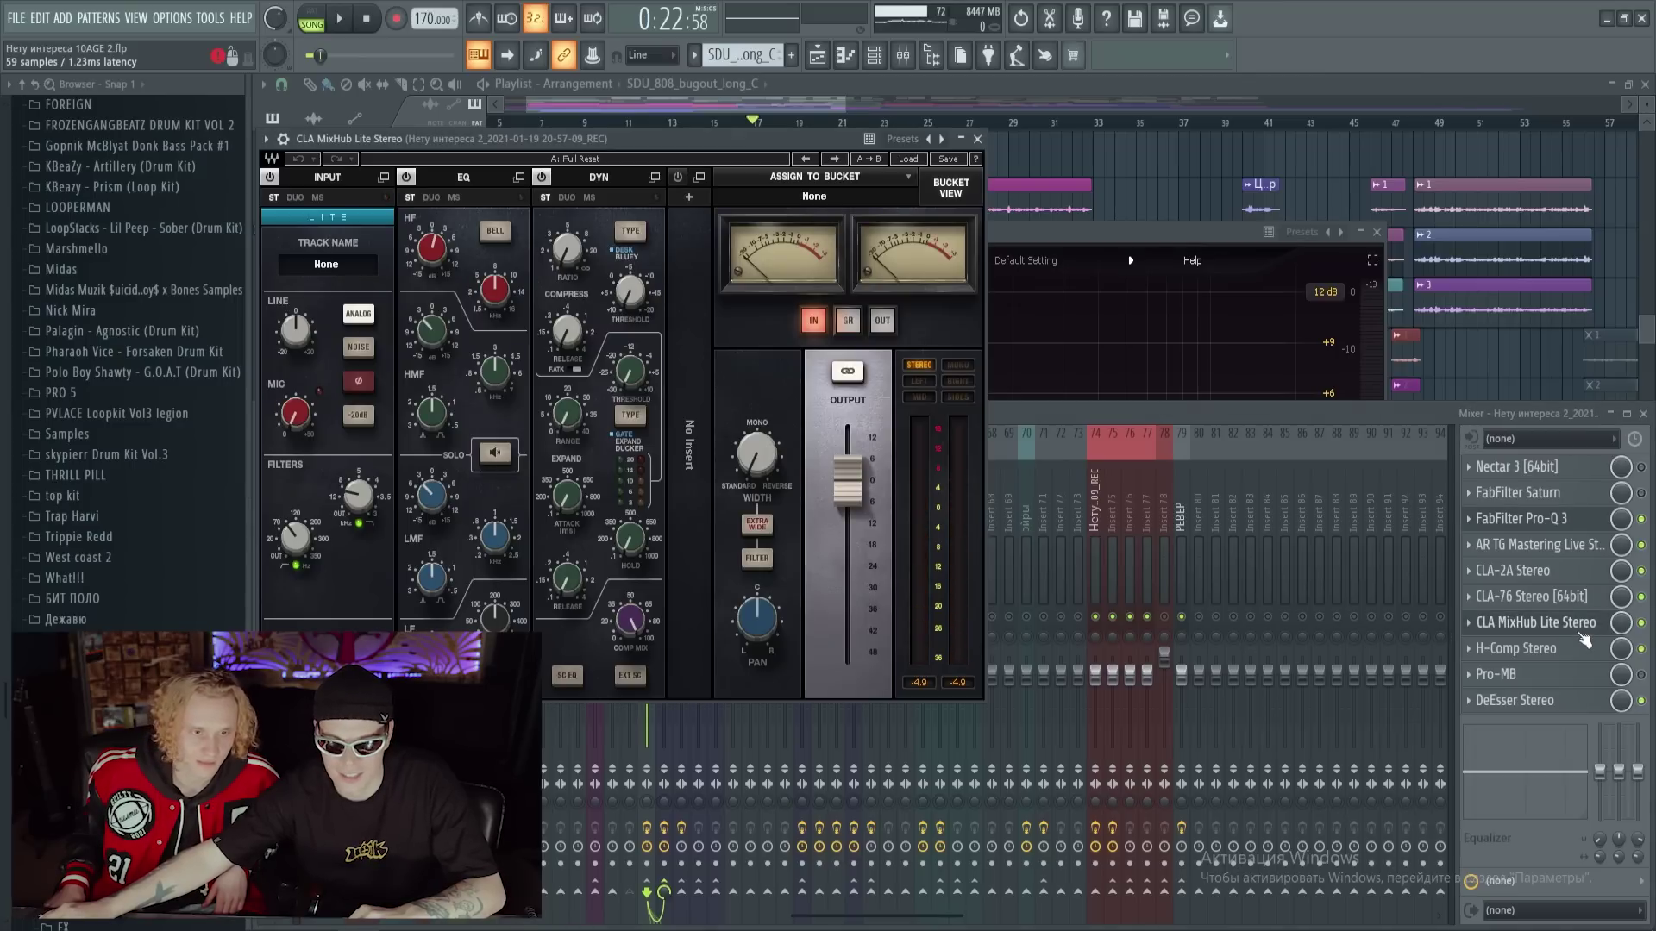
{"action": "left_click", "coordinate": [1553, 648]}
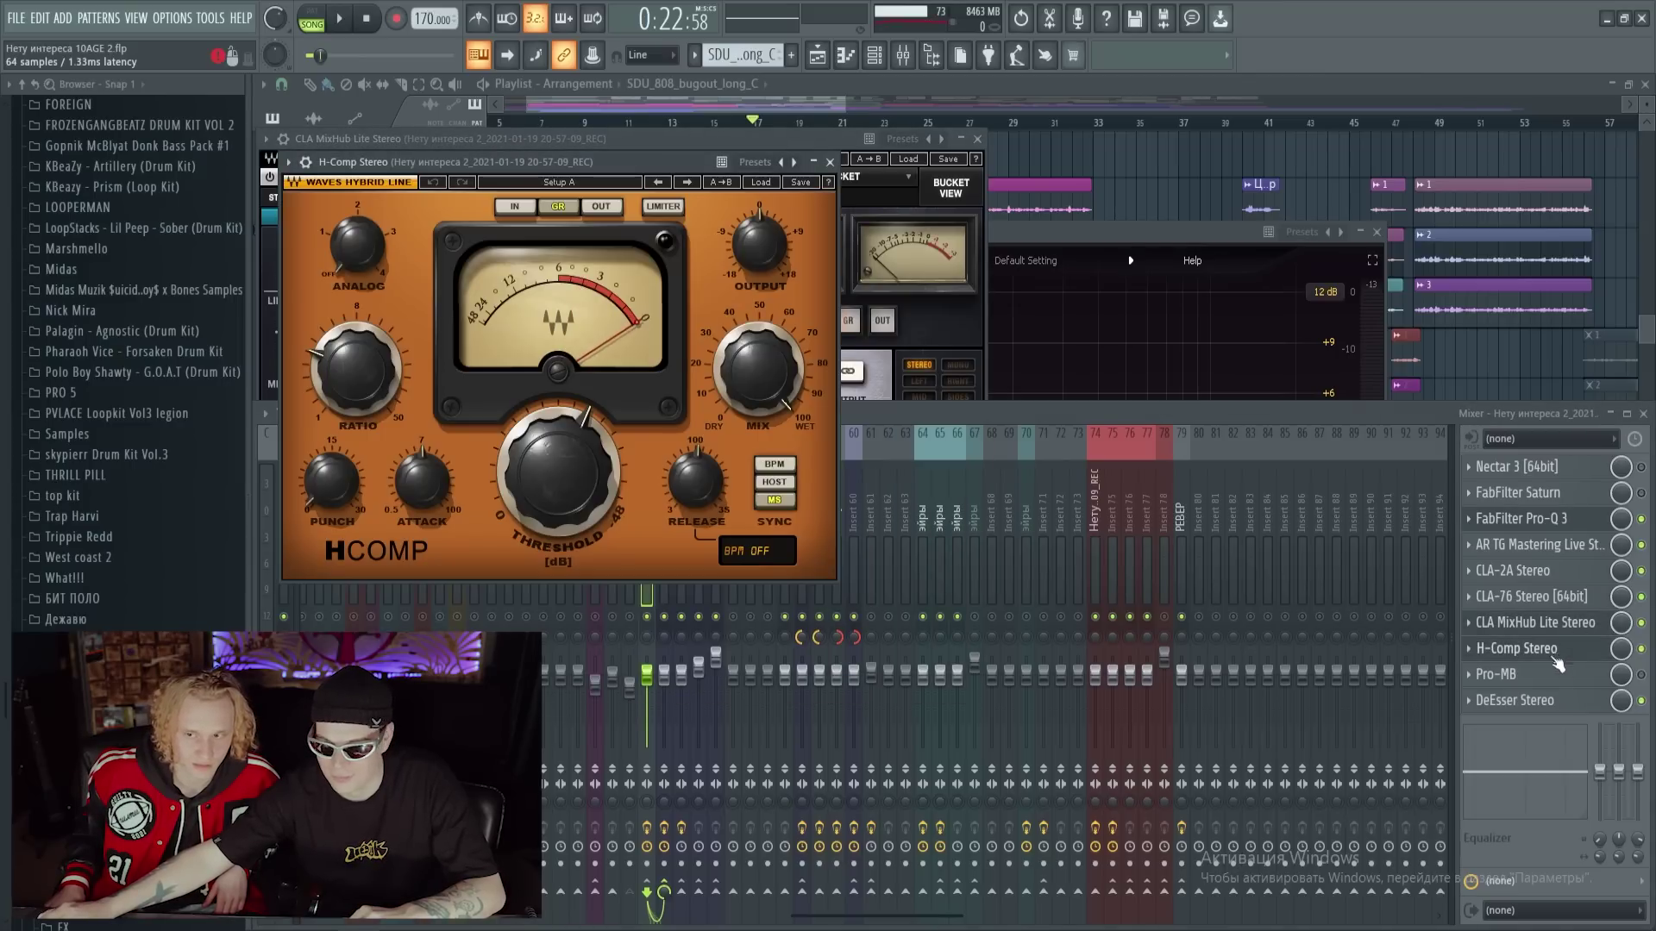
{"action": "left_click", "coordinate": [1550, 677]}
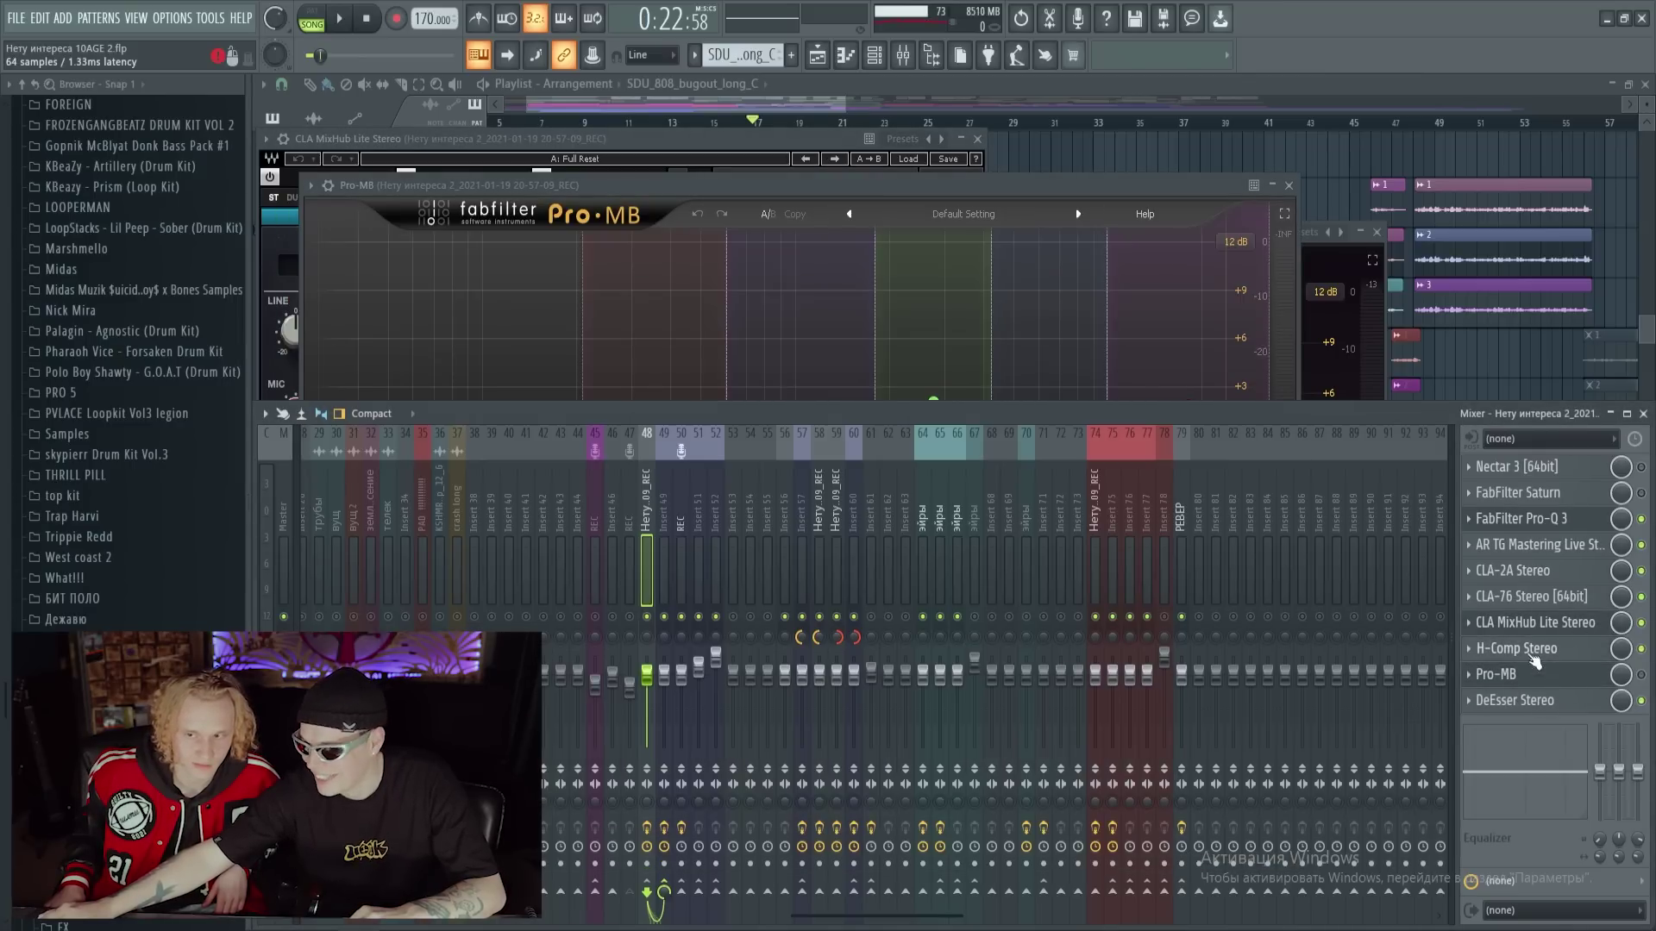
{"action": "left_click", "coordinate": [1542, 703]}
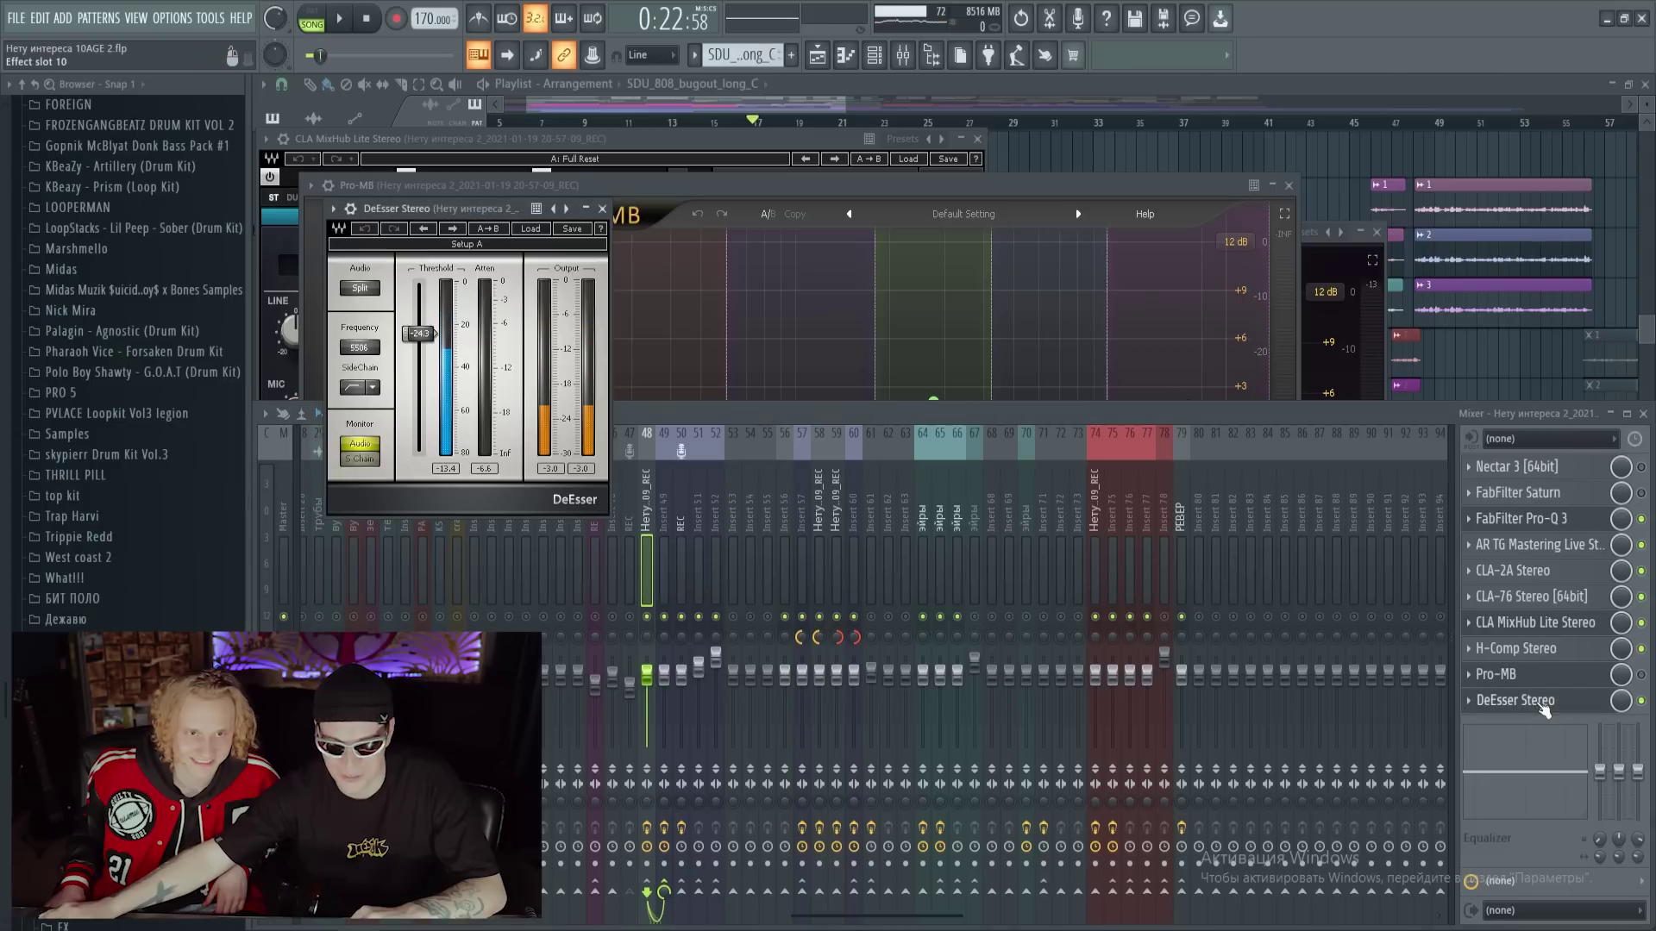
{"action": "left_click", "coordinate": [1544, 705]}
Select Insert 49 and view its Pro-DS, Pro-C 2, FabFilter Pro-Q 3 and Invisible Limiter effects
{"action": "key", "text": "Right"}
{"action": "left_click", "coordinate": [1550, 466]}
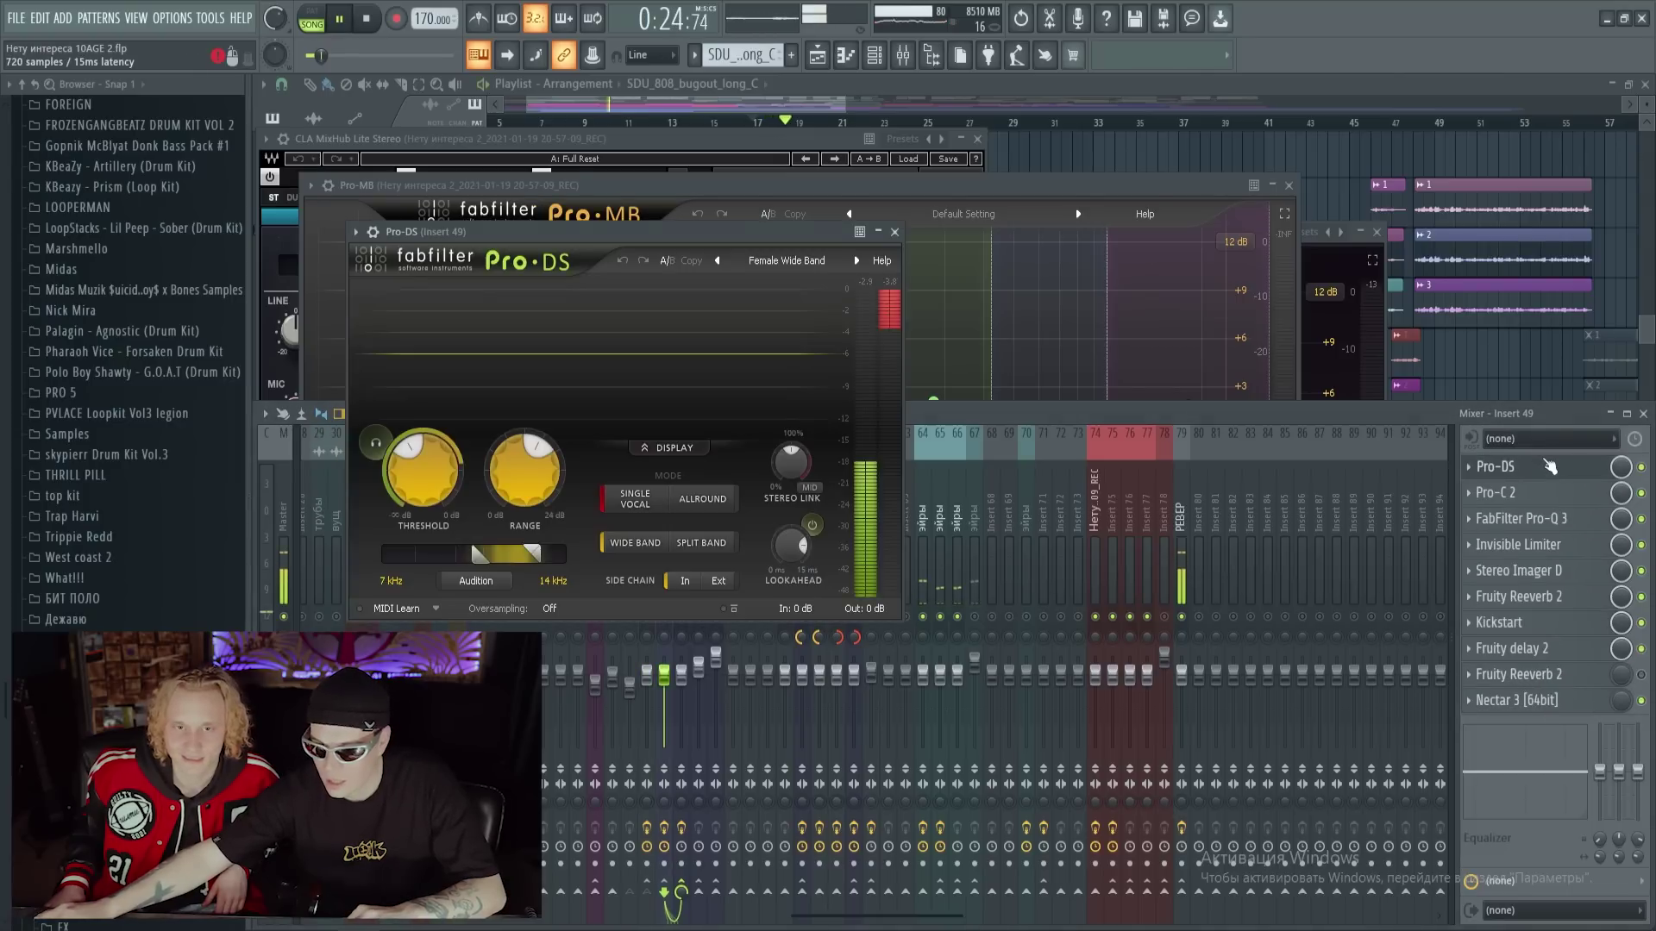
{"action": "left_click", "coordinate": [1548, 493]}
{"action": "left_click", "coordinate": [1543, 518]}
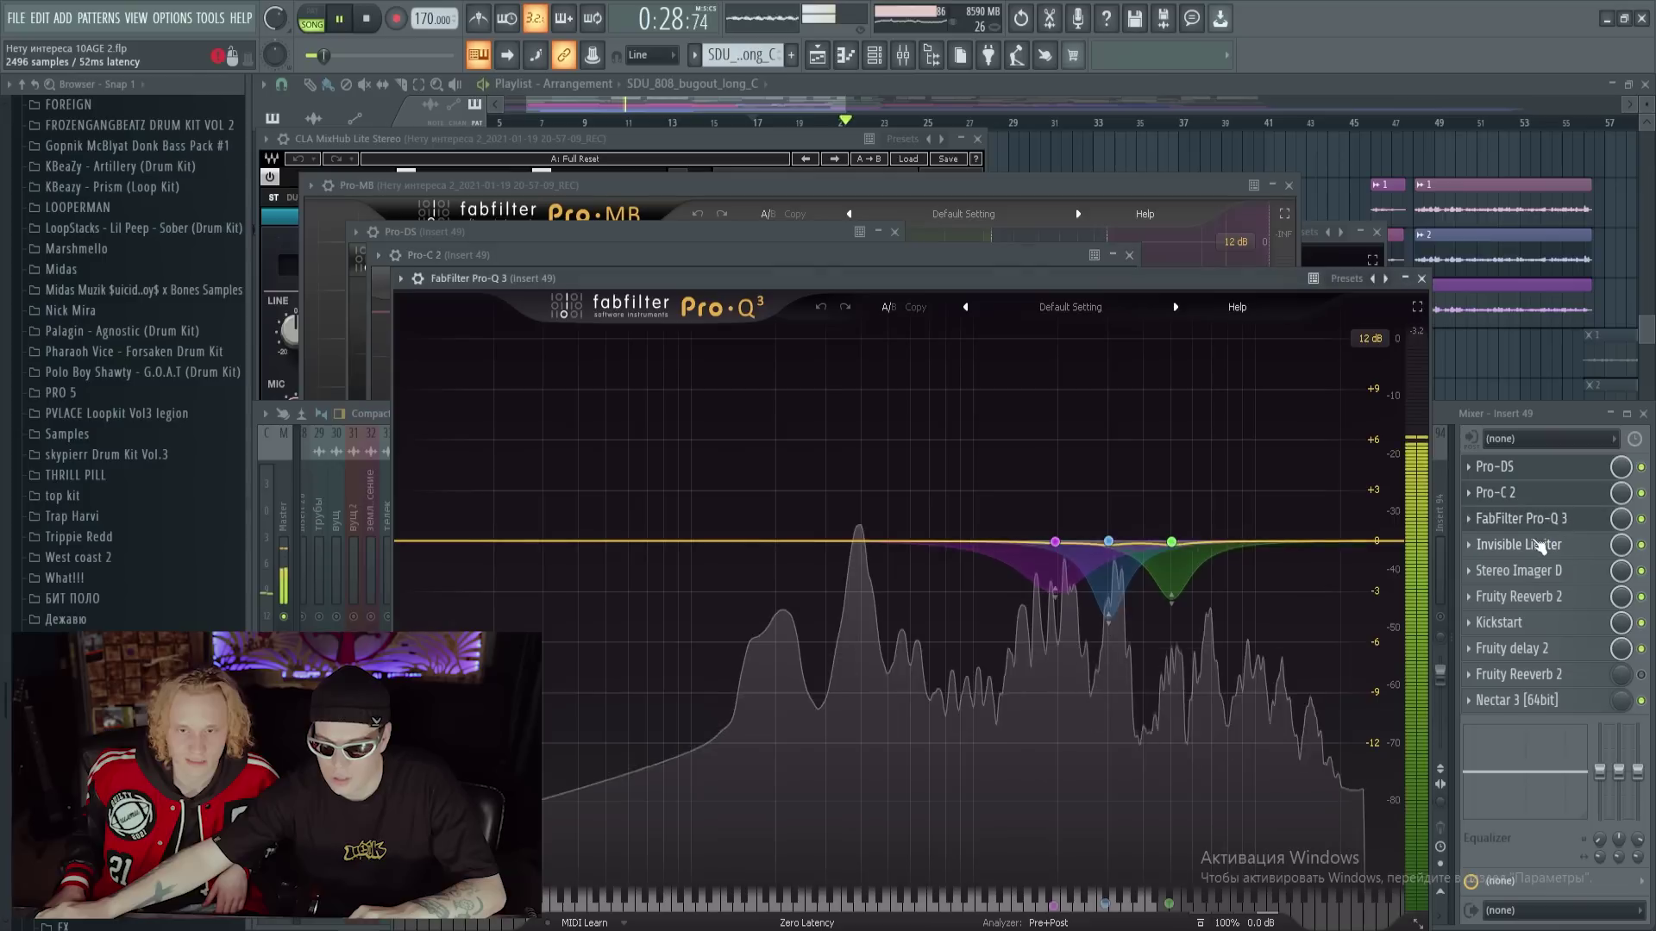
{"action": "left_click", "coordinate": [1539, 546]}
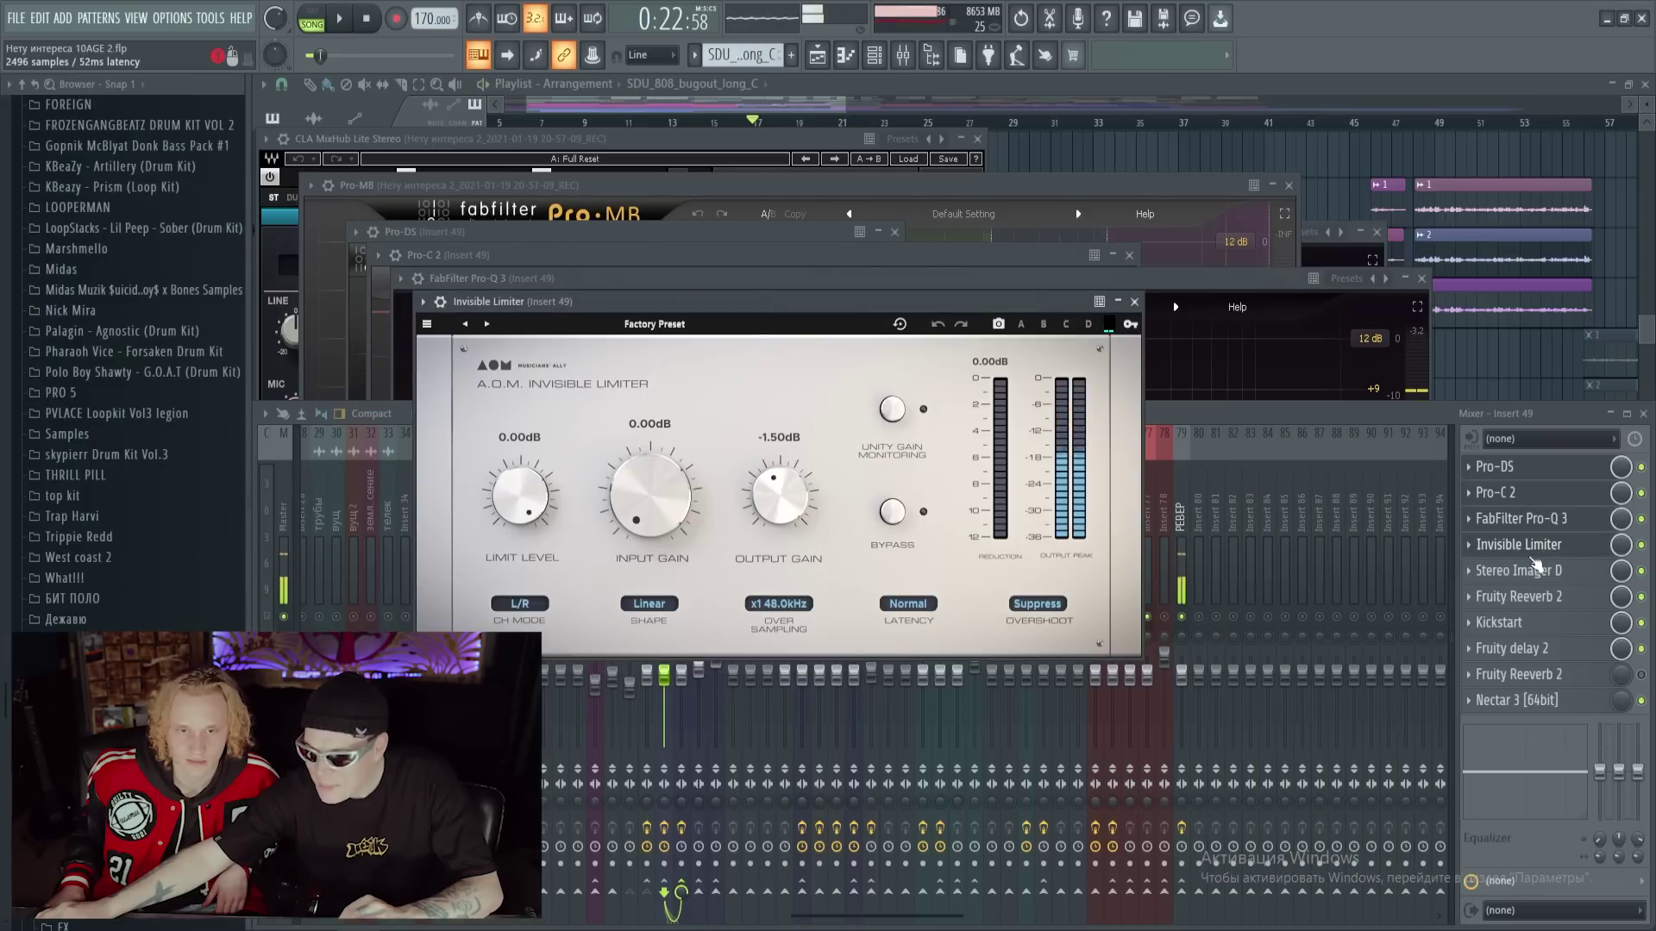
Play the vocals with the Invisible Limiter on Insert 49, and switch that limiter off
{"action": "key", "text": "space"}
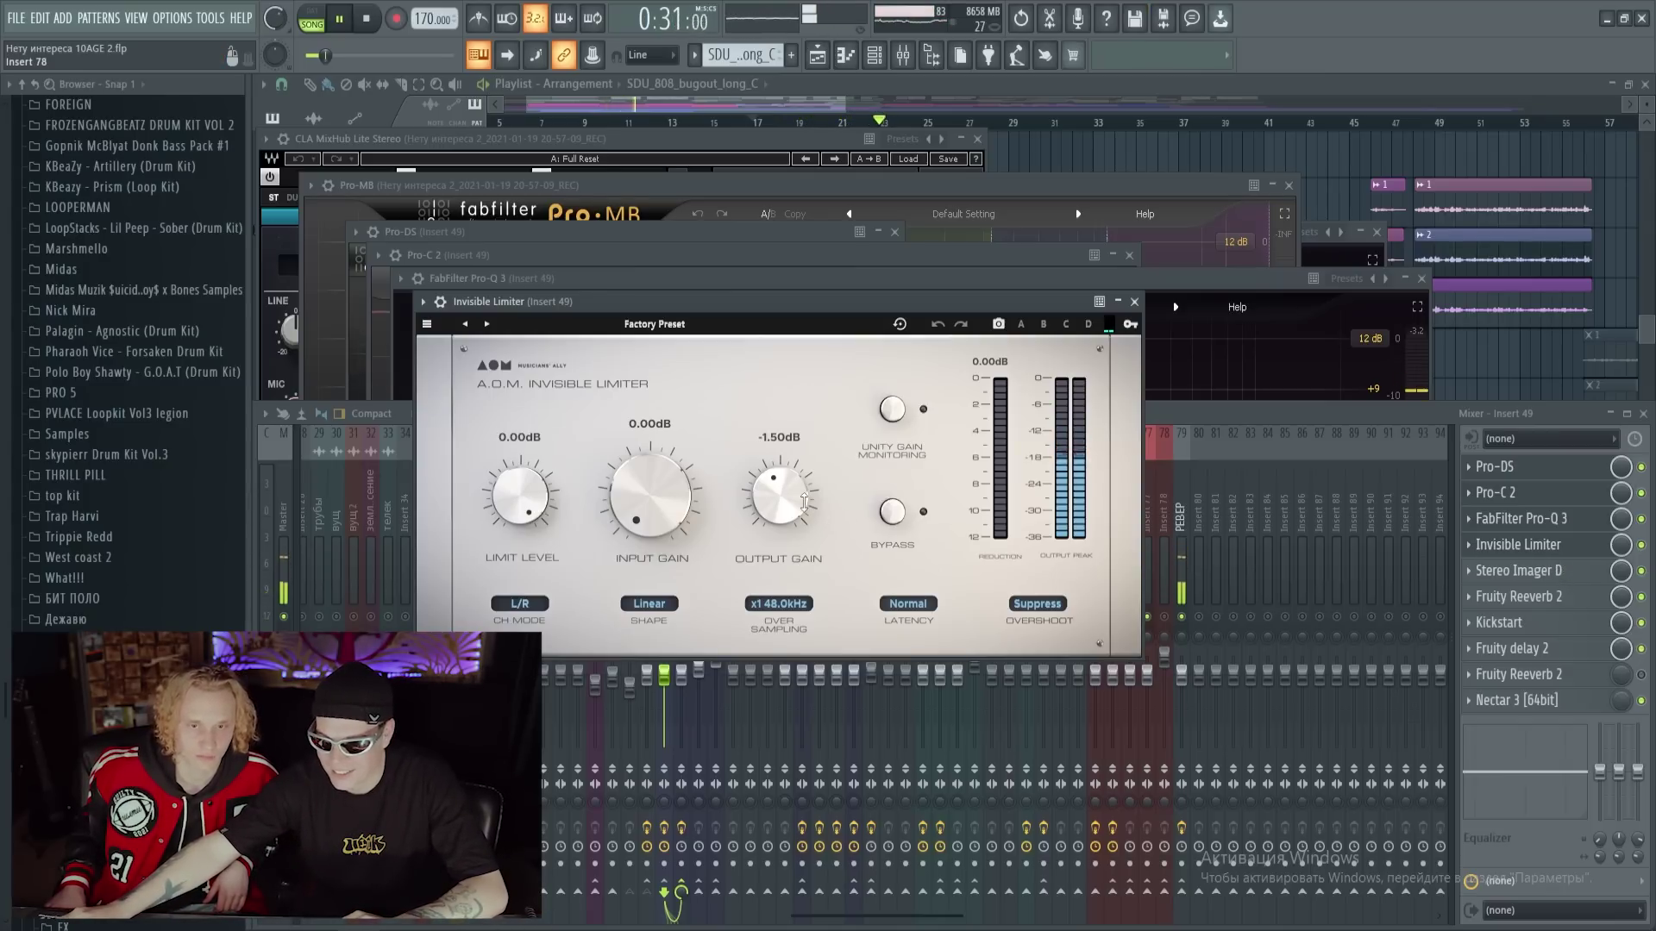
{"action": "key", "text": "ctrl+s"}
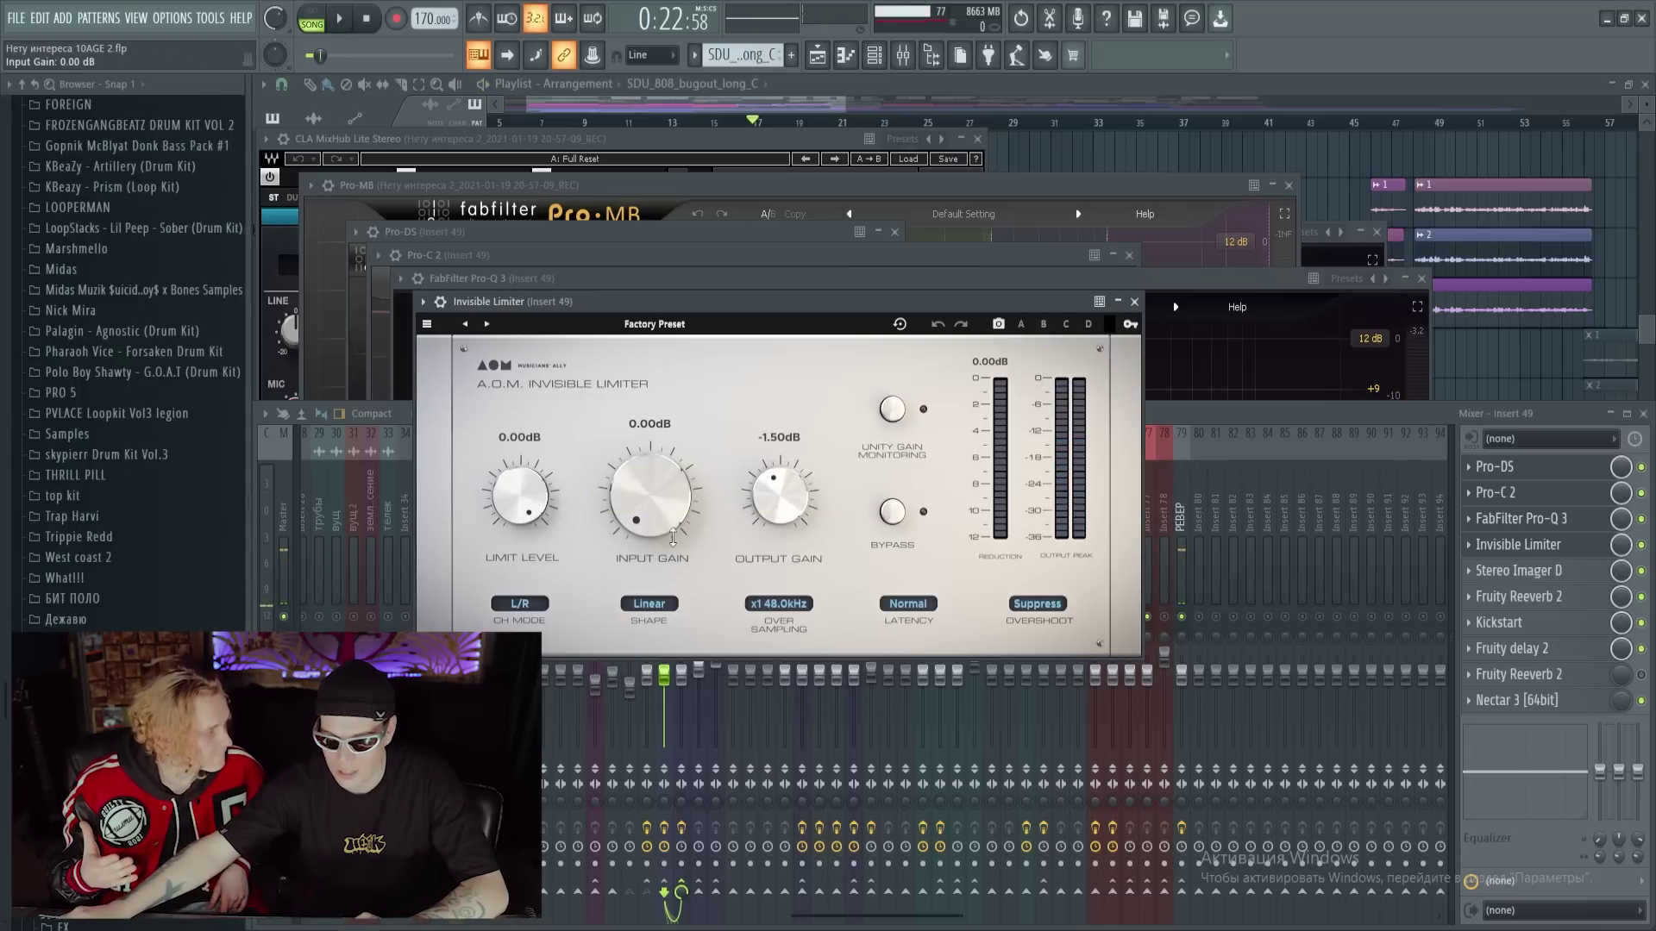
{"action": "left_click", "coordinate": [1642, 546]}
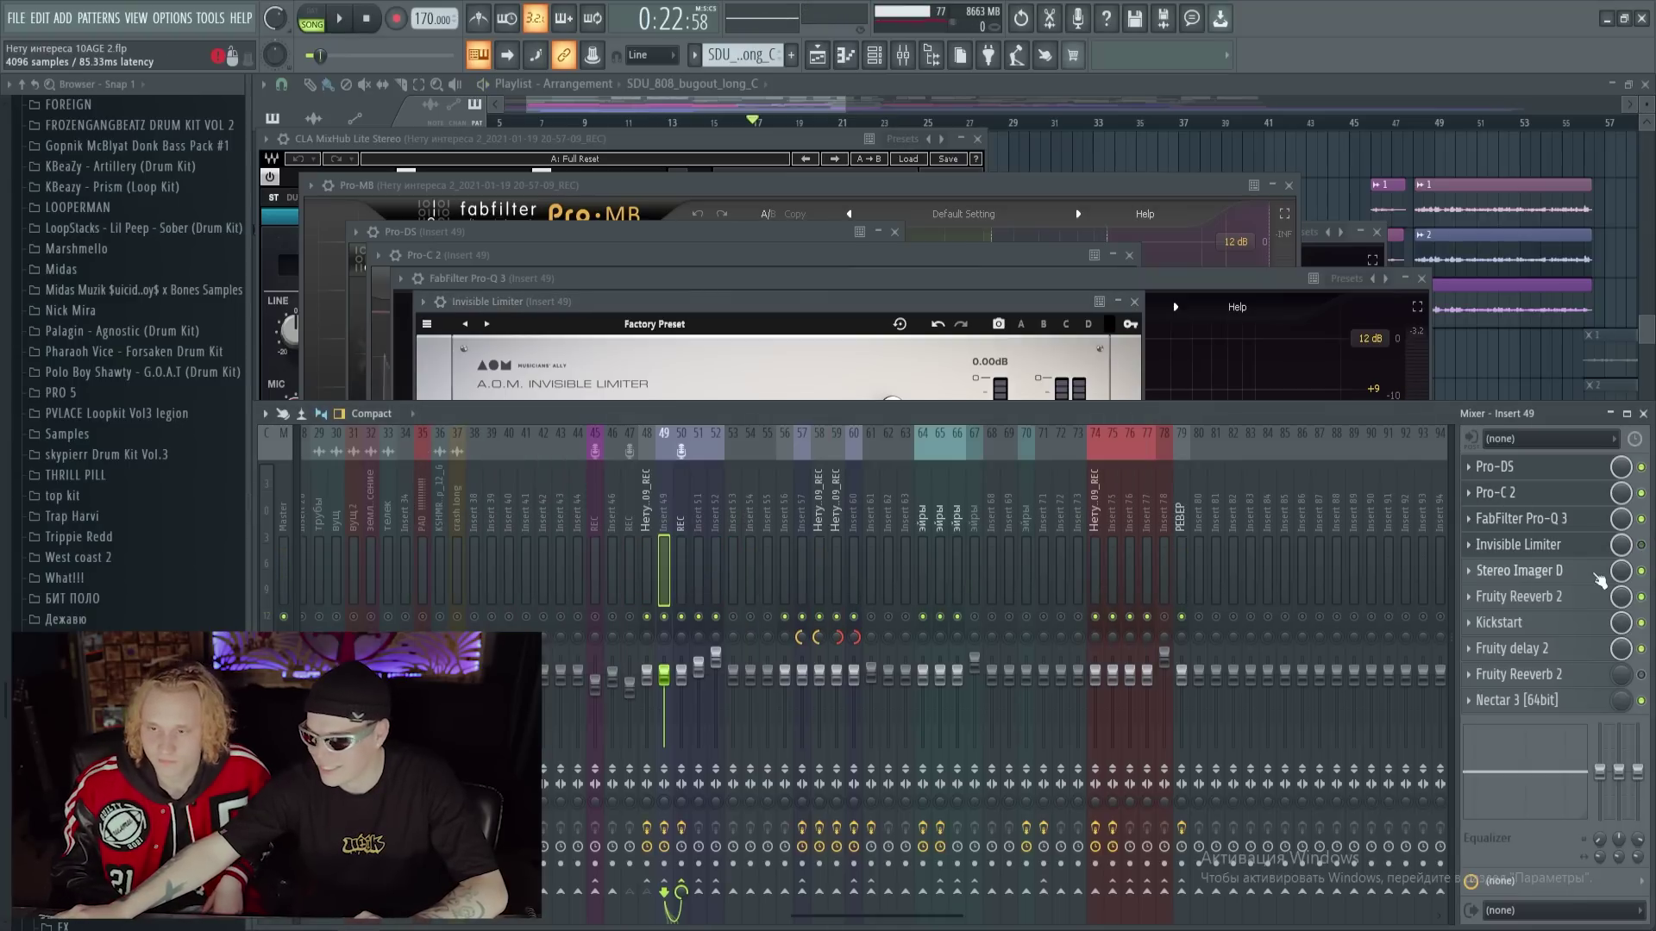
{"action": "key", "text": "space"}
Set the Side Gain of Insert 49's Stereo Imager D to 197% while playing the vocals, and close the effect
{"action": "left_click", "coordinate": [1509, 571]}
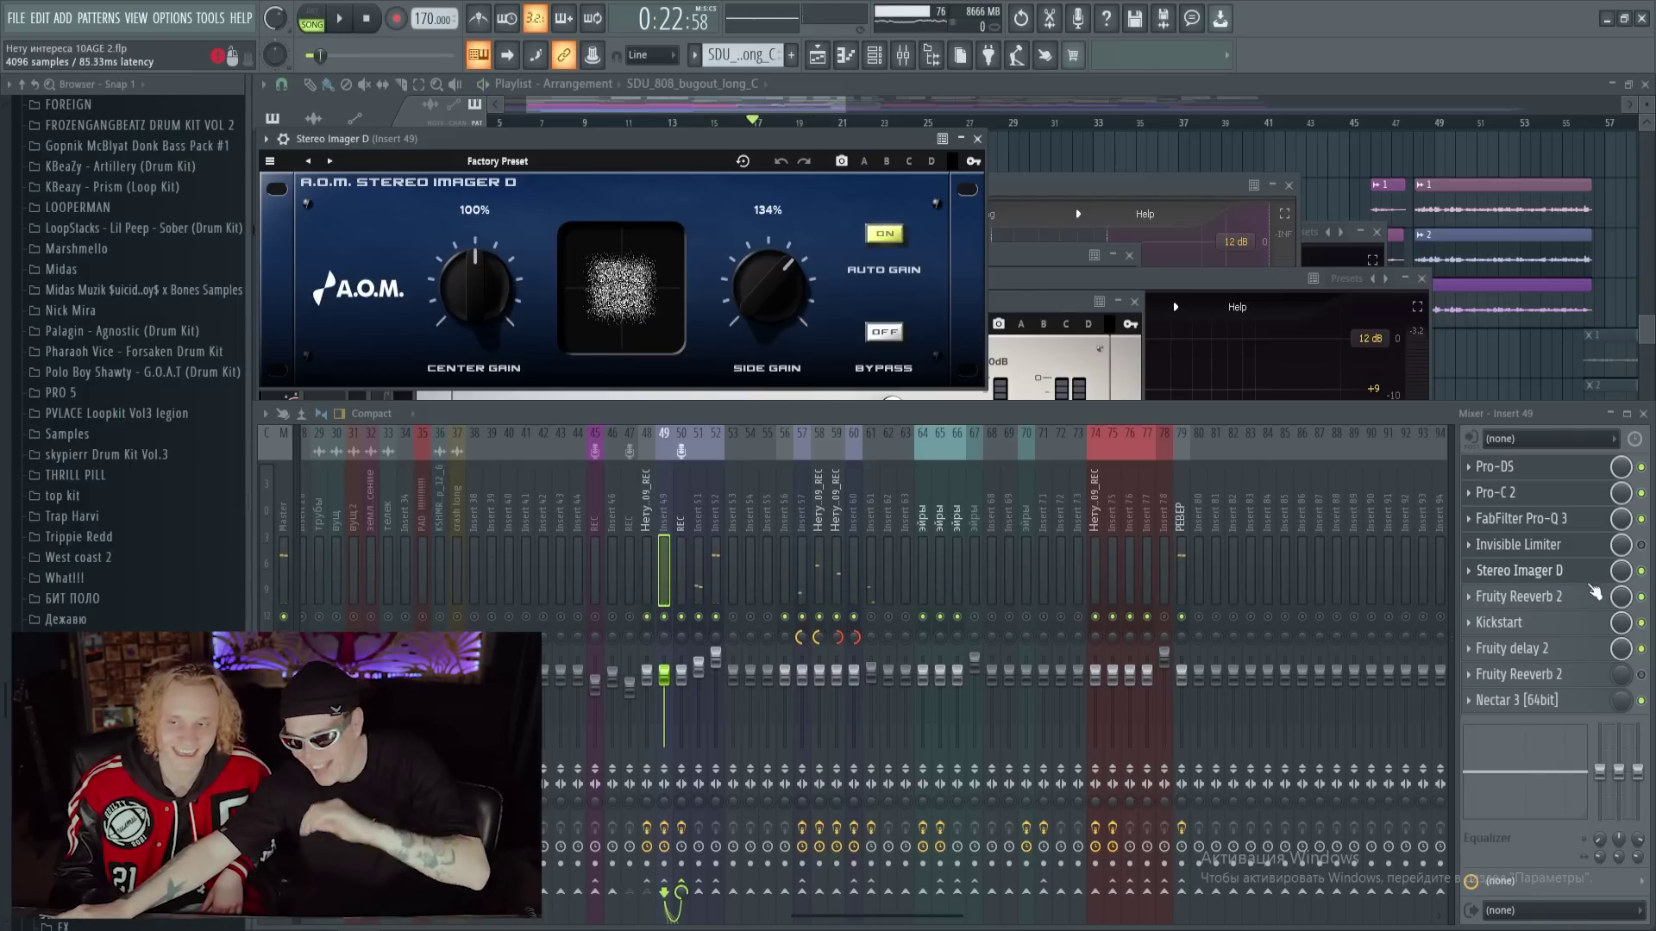
{"action": "key", "text": "space"}
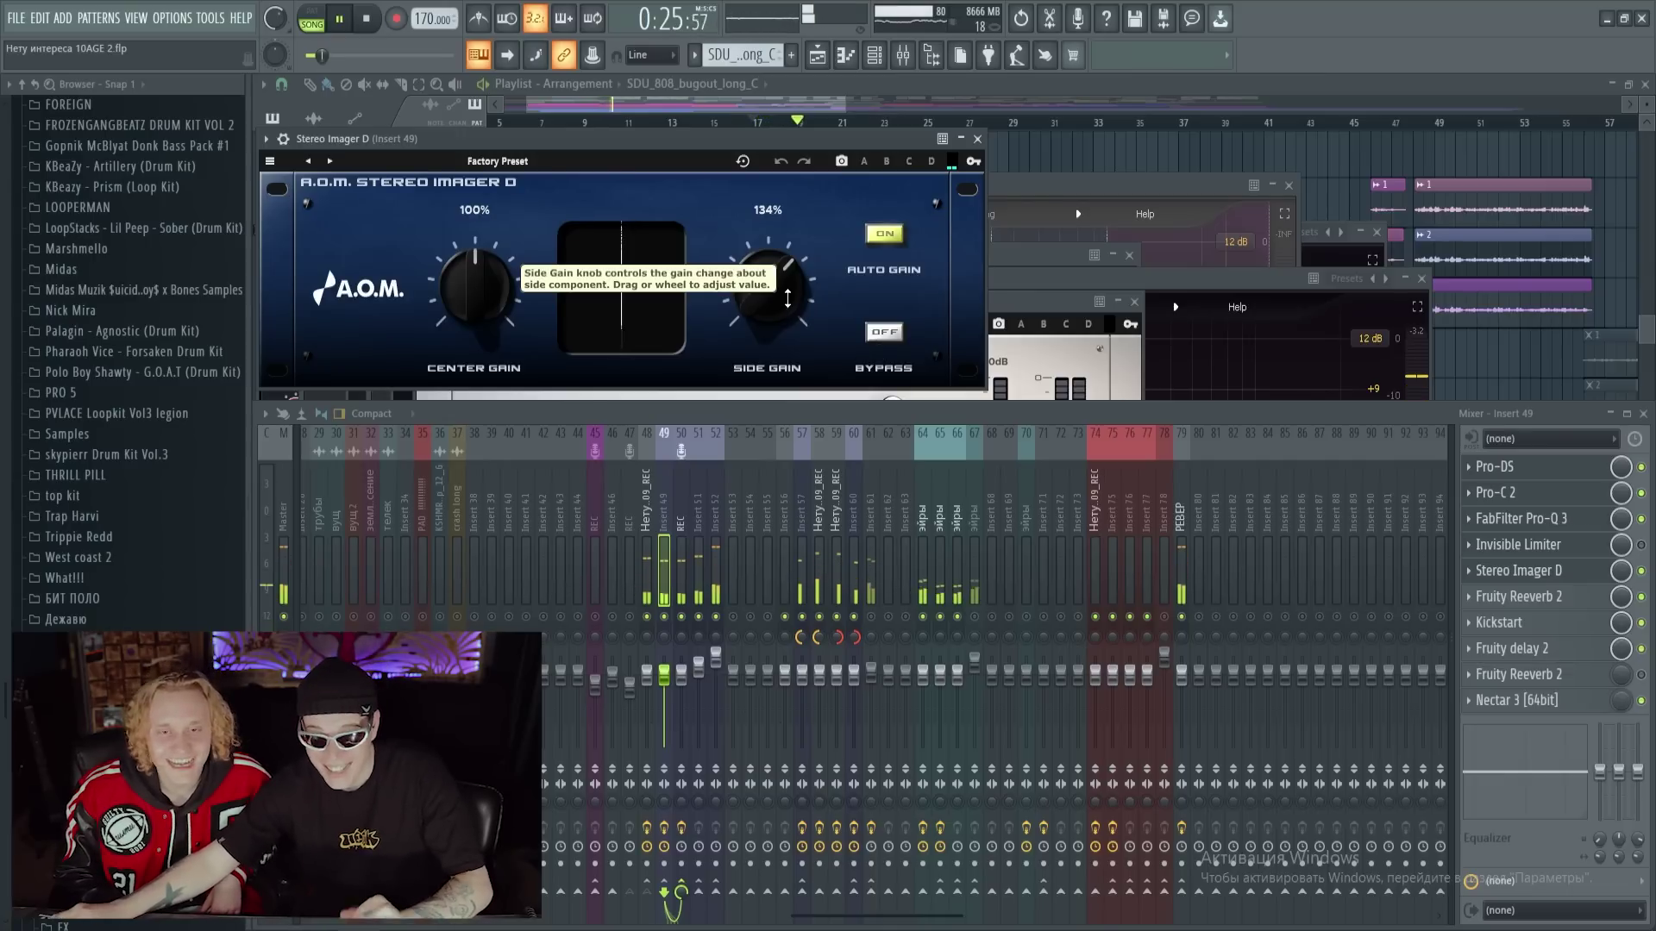
{"action": "key", "text": "space"}
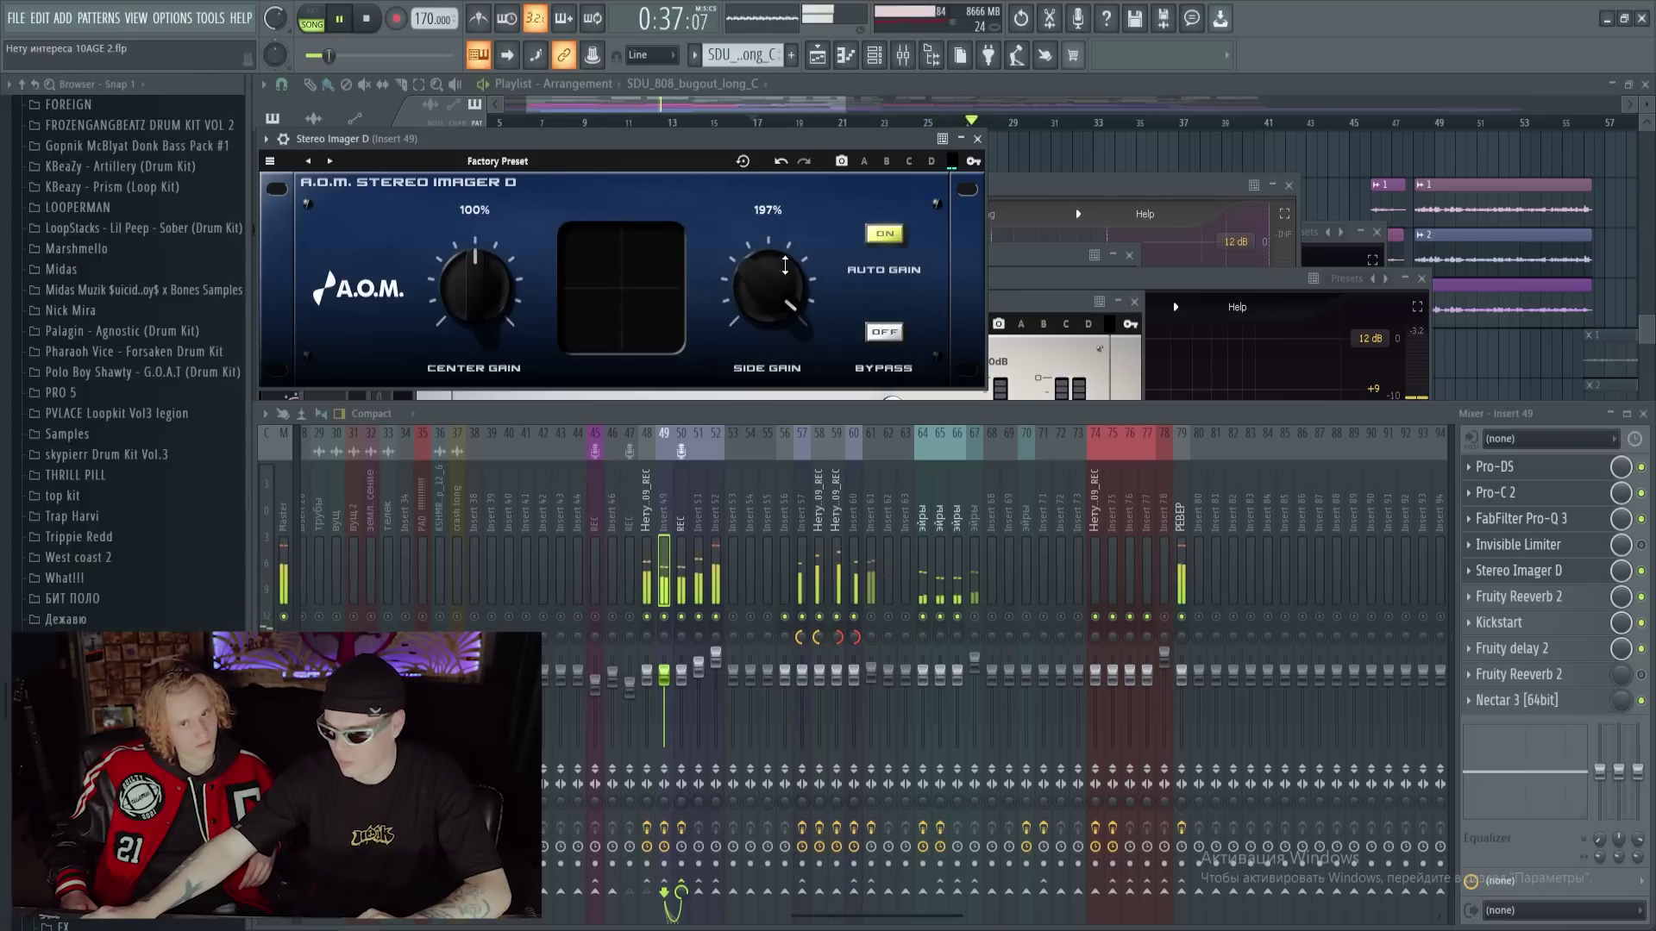
{"action": "left_click", "coordinate": [1596, 576]}
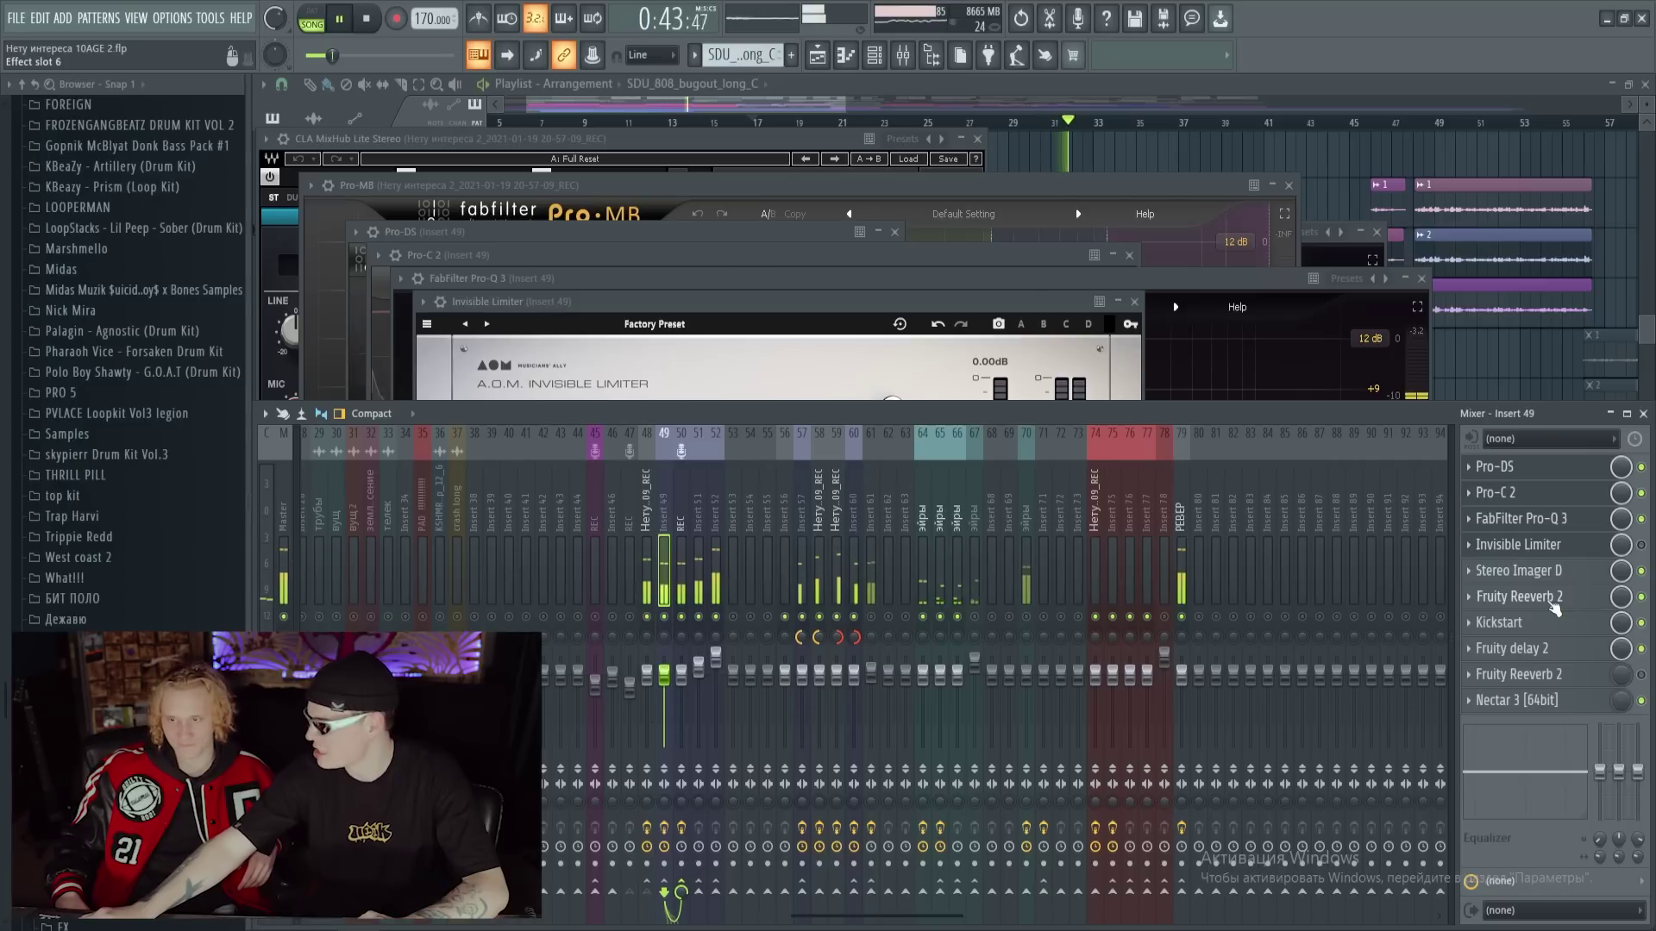
View the Fruity Reeverb 2 and Kickstart effects on Insert 49, and stop playback
{"action": "left_click", "coordinate": [1554, 598]}
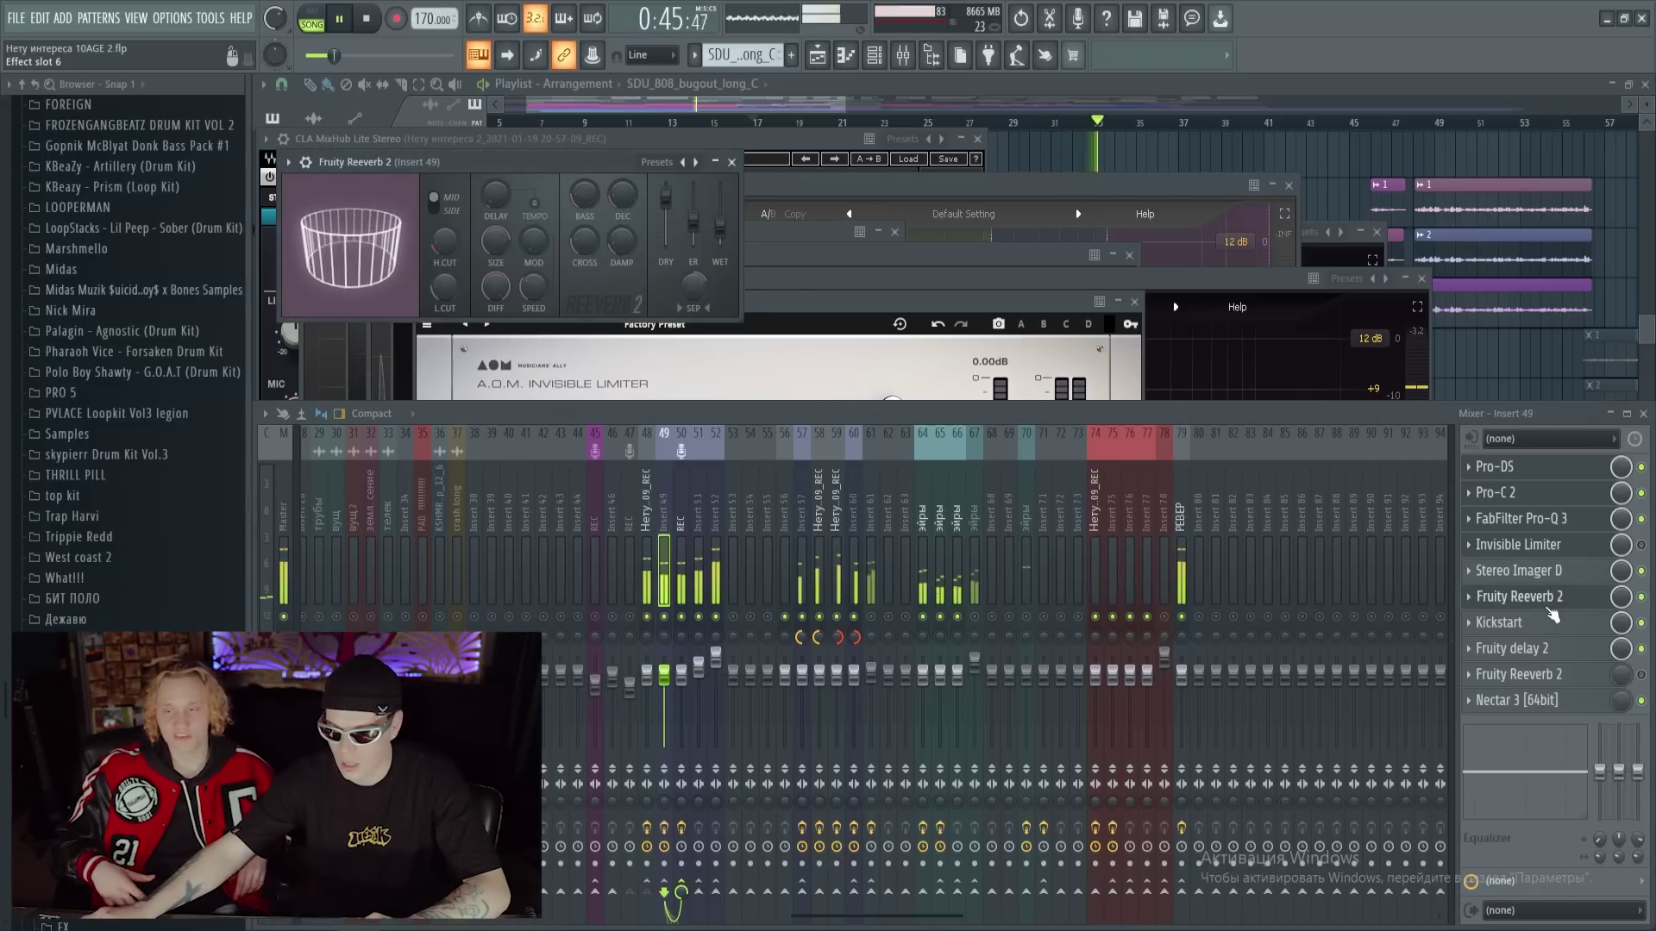
{"action": "left_click", "coordinate": [1551, 599]}
{"action": "left_click", "coordinate": [1539, 623]}
{"action": "left_click", "coordinate": [1539, 623]}
{"action": "key", "text": "space"}
Examine the effect chains of the other vocal mixer tracks, from Insert 57 through the эйры and red groups
{"action": "left_click", "coordinate": [802, 537]}
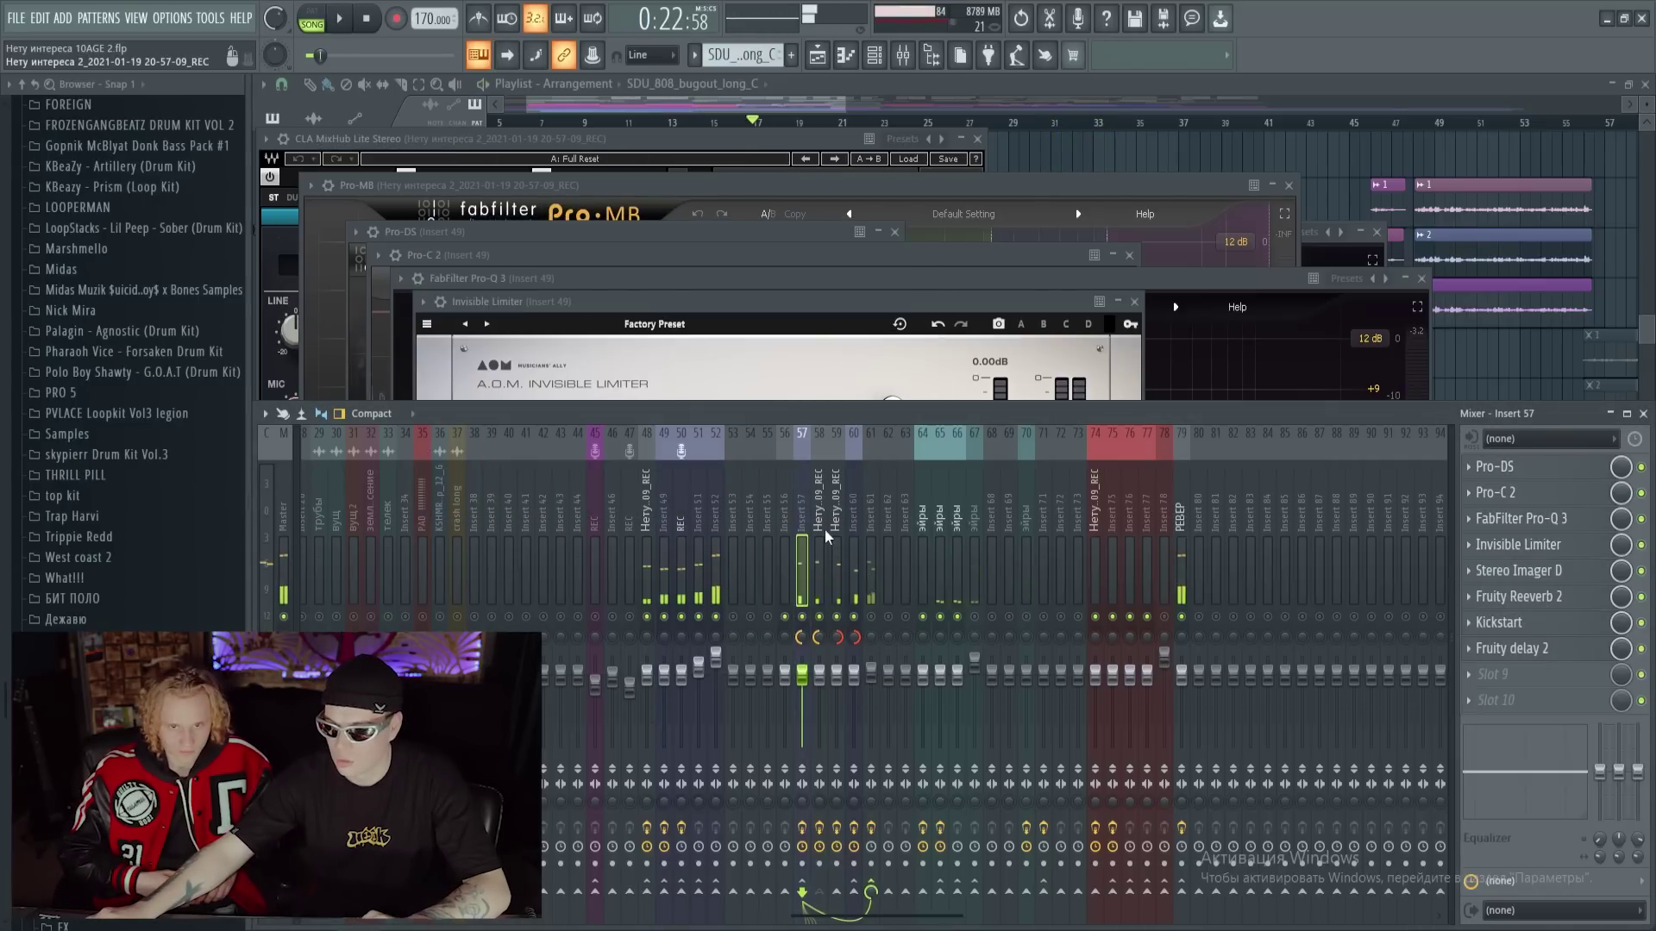
{"action": "left_click", "coordinate": [819, 536]}
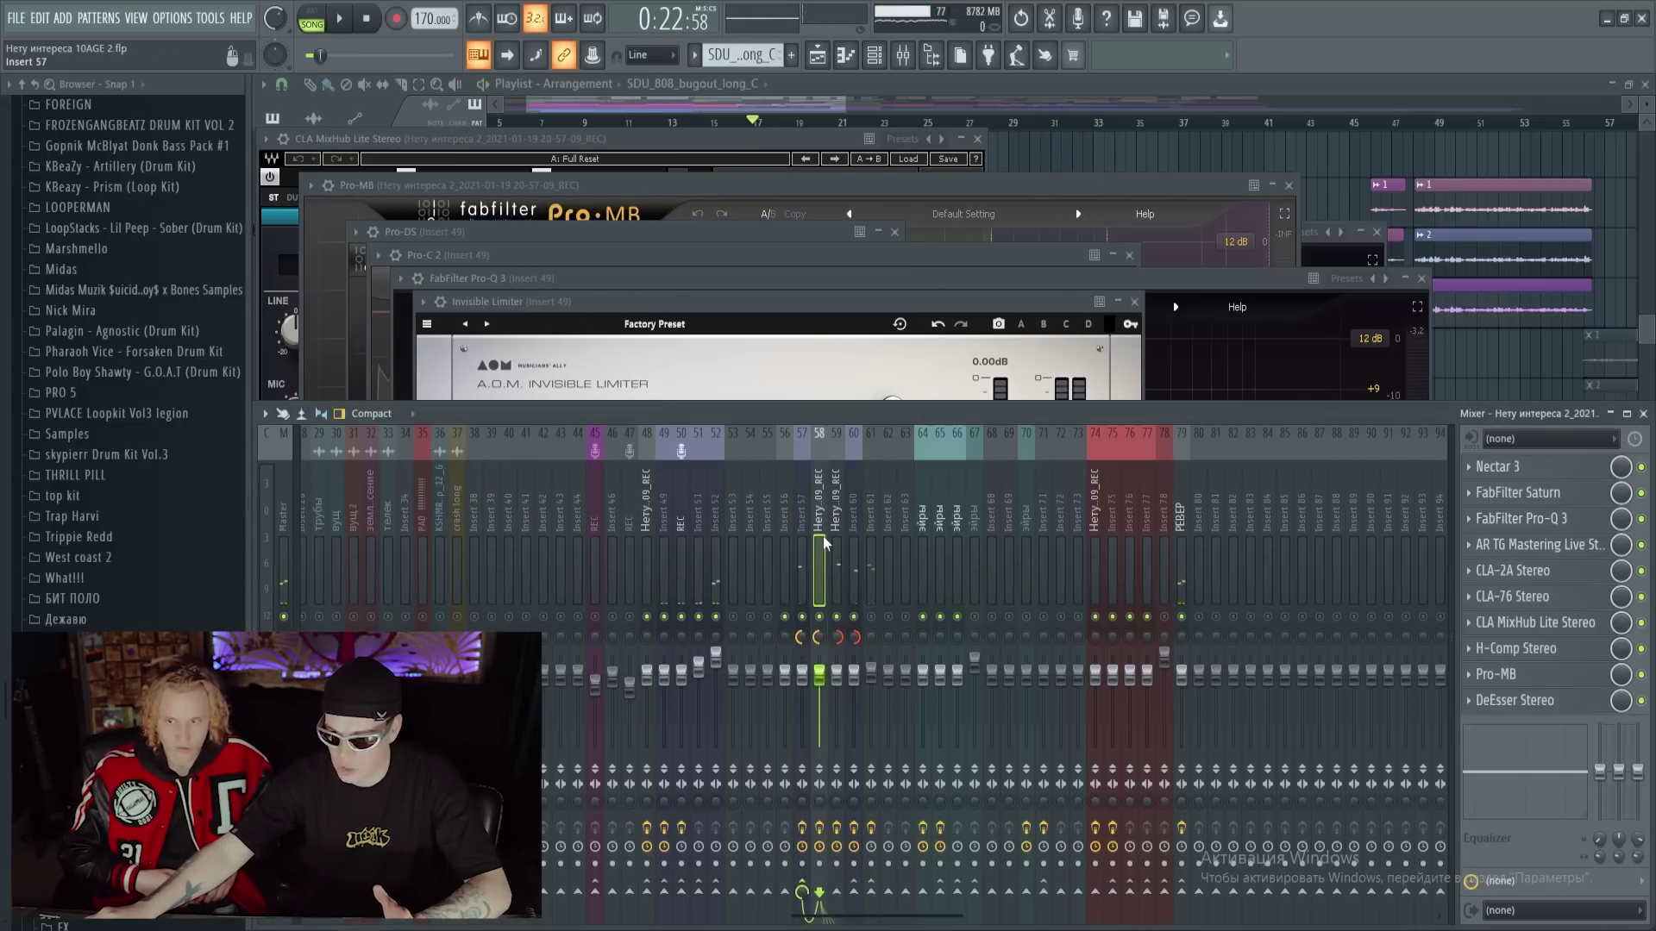
{"action": "left_click", "coordinate": [837, 538]}
{"action": "left_click", "coordinate": [882, 540]}
{"action": "left_click", "coordinate": [1078, 542]}
{"action": "left_click", "coordinate": [906, 535]}
{"action": "left_click", "coordinate": [975, 535]}
{"action": "left_click", "coordinate": [1122, 532]}
{"action": "left_click", "coordinate": [1044, 539]}
{"action": "left_click", "coordinate": [1009, 537]}
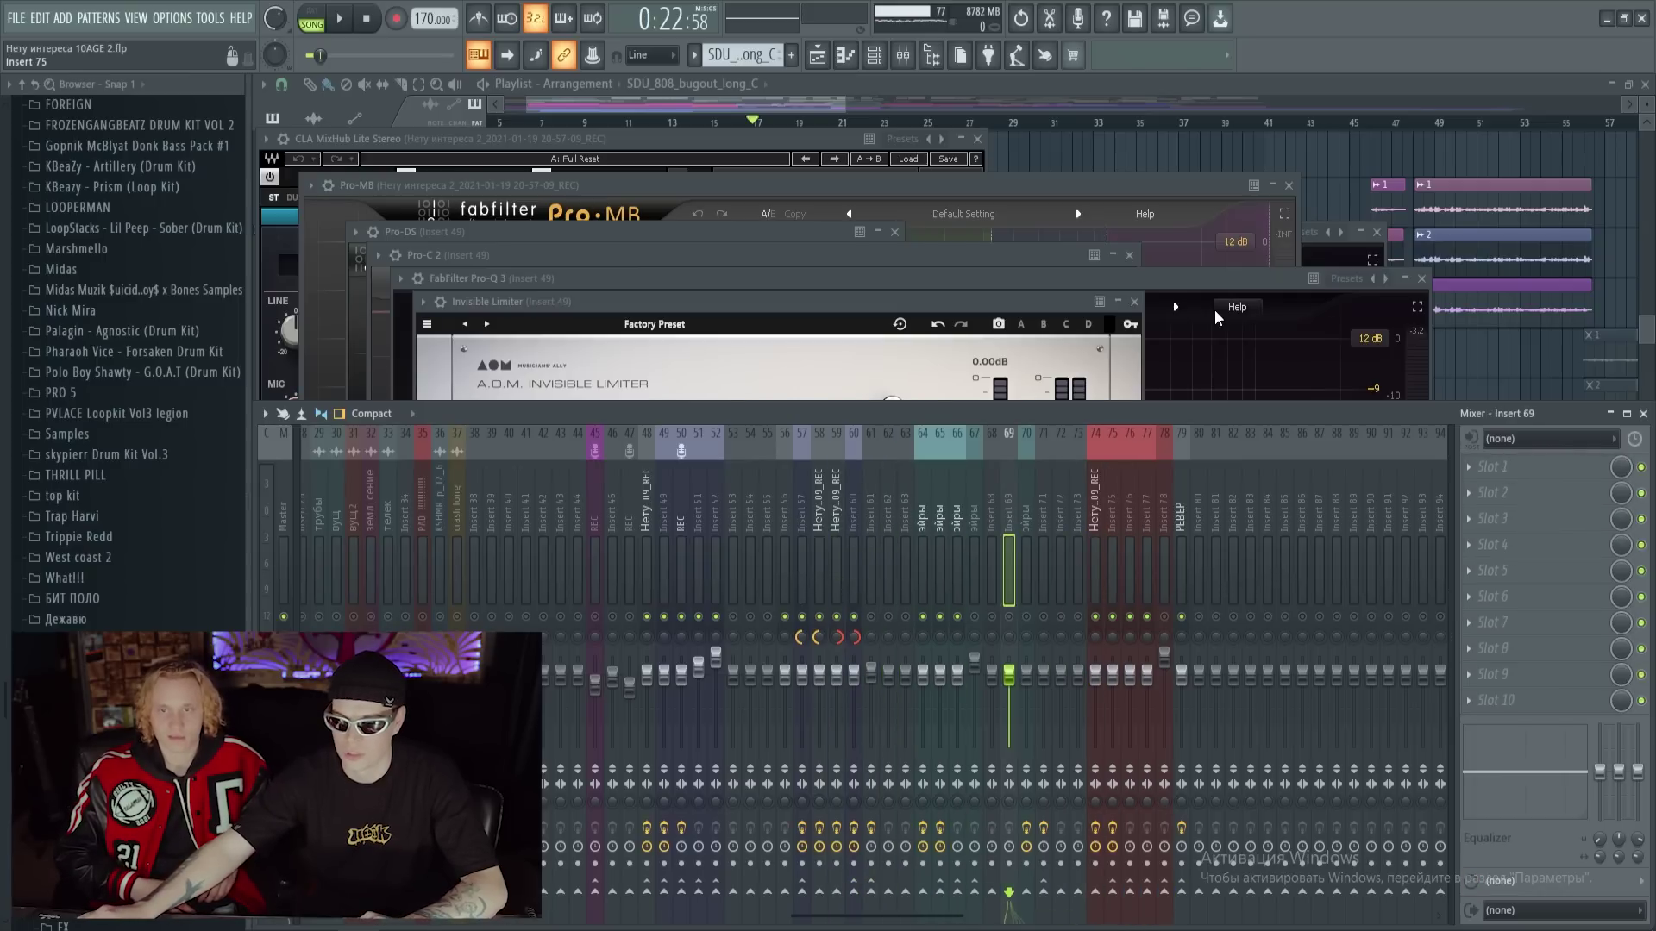
Close the Invisible Limiter window and unmute playlist Track 1 with the DEZ_WRIGHT loop alongside the Эйры clips
{"action": "left_click", "coordinate": [1136, 302]}
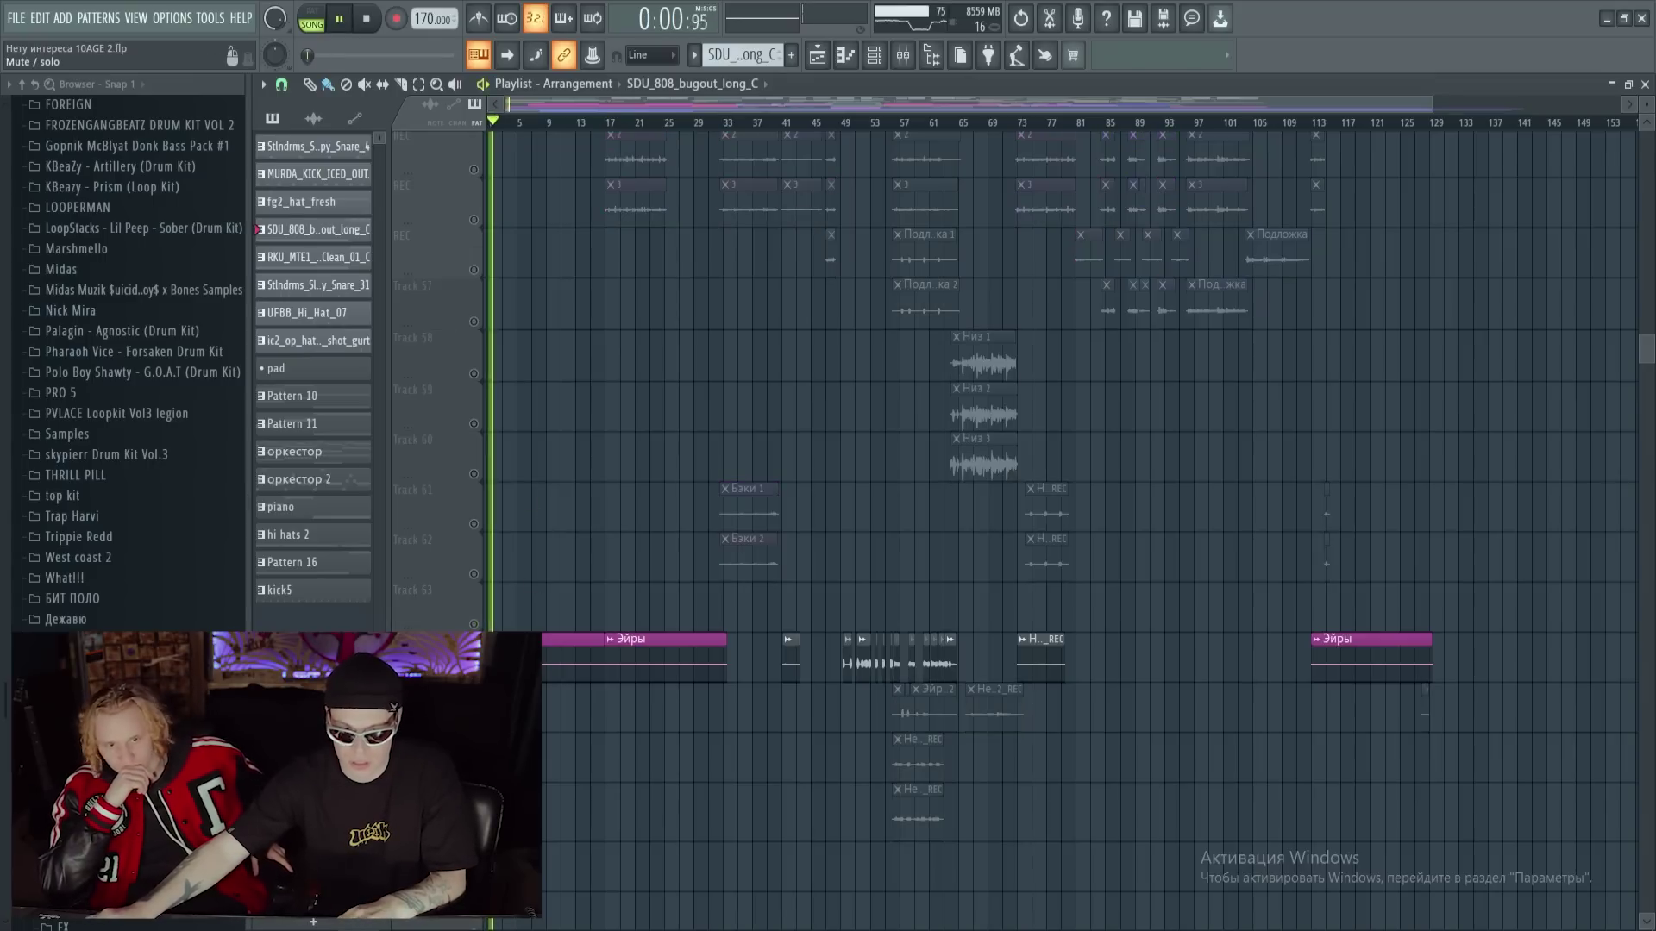
{"action": "scroll", "coordinate": [864, 304], "scroll_direction": "up", "scroll_amount": 3}
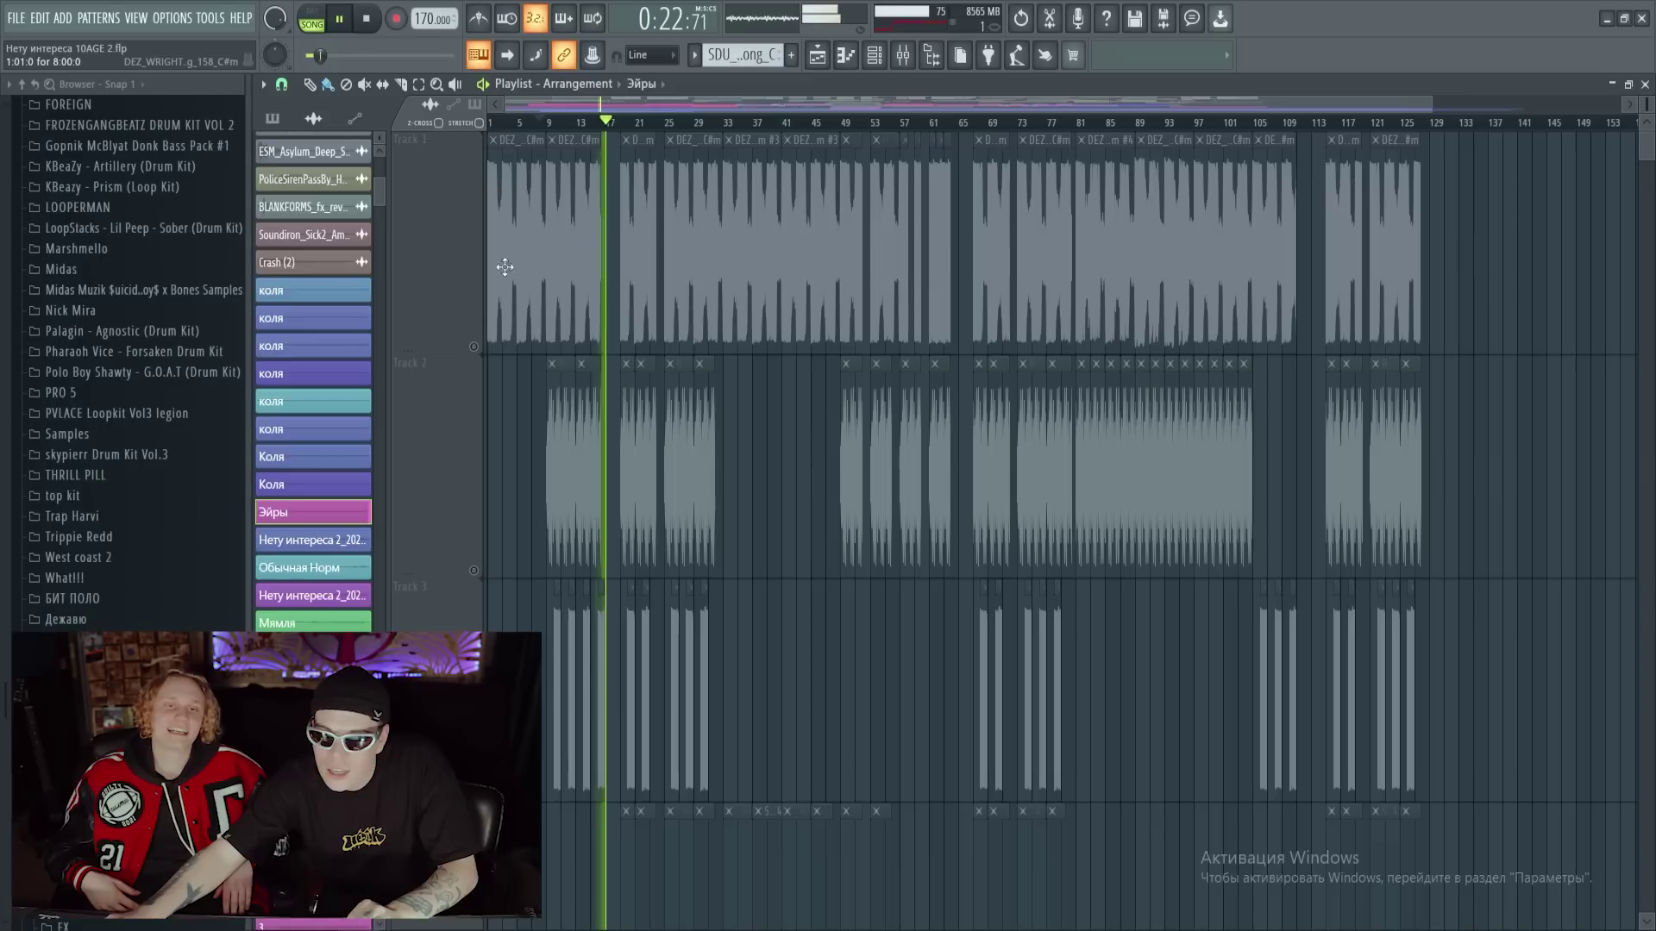
{"action": "left_click", "coordinate": [480, 343]}
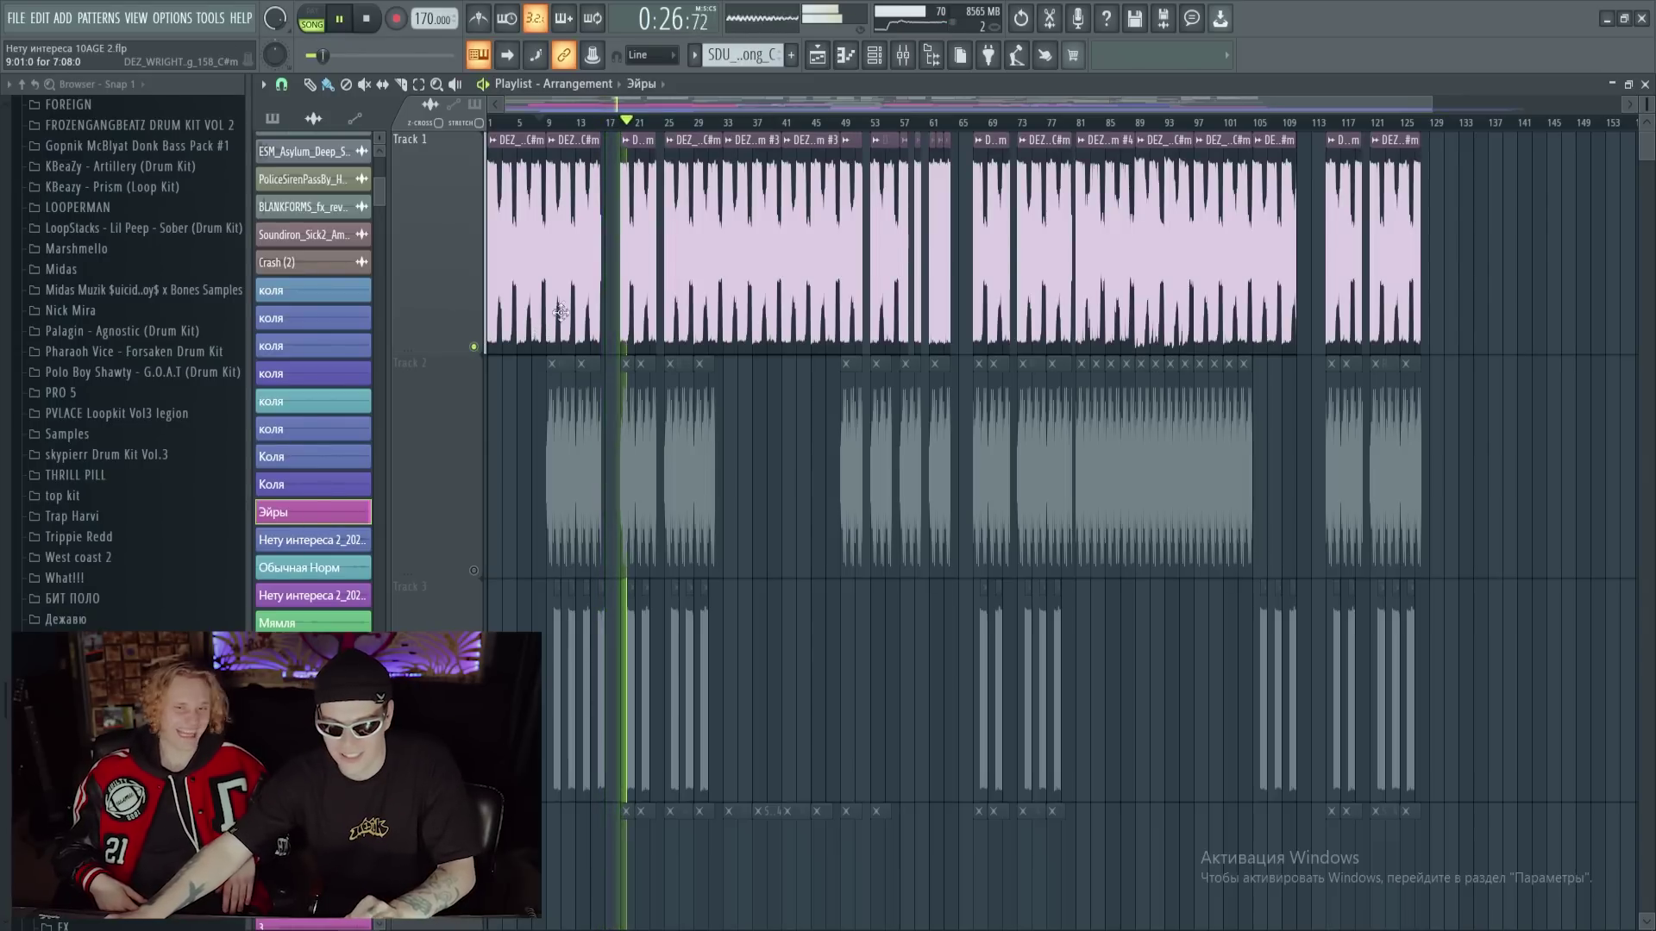
Look through the playlist's backing and low vocal tracks down to the Эйры clips on Tracks 64 and 65 during playback
{"action": "scroll", "coordinate": [569, 315], "scroll_direction": "down", "scroll_amount": 6}
{"action": "scroll", "coordinate": [570, 299], "scroll_direction": "down", "scroll_amount": 8}
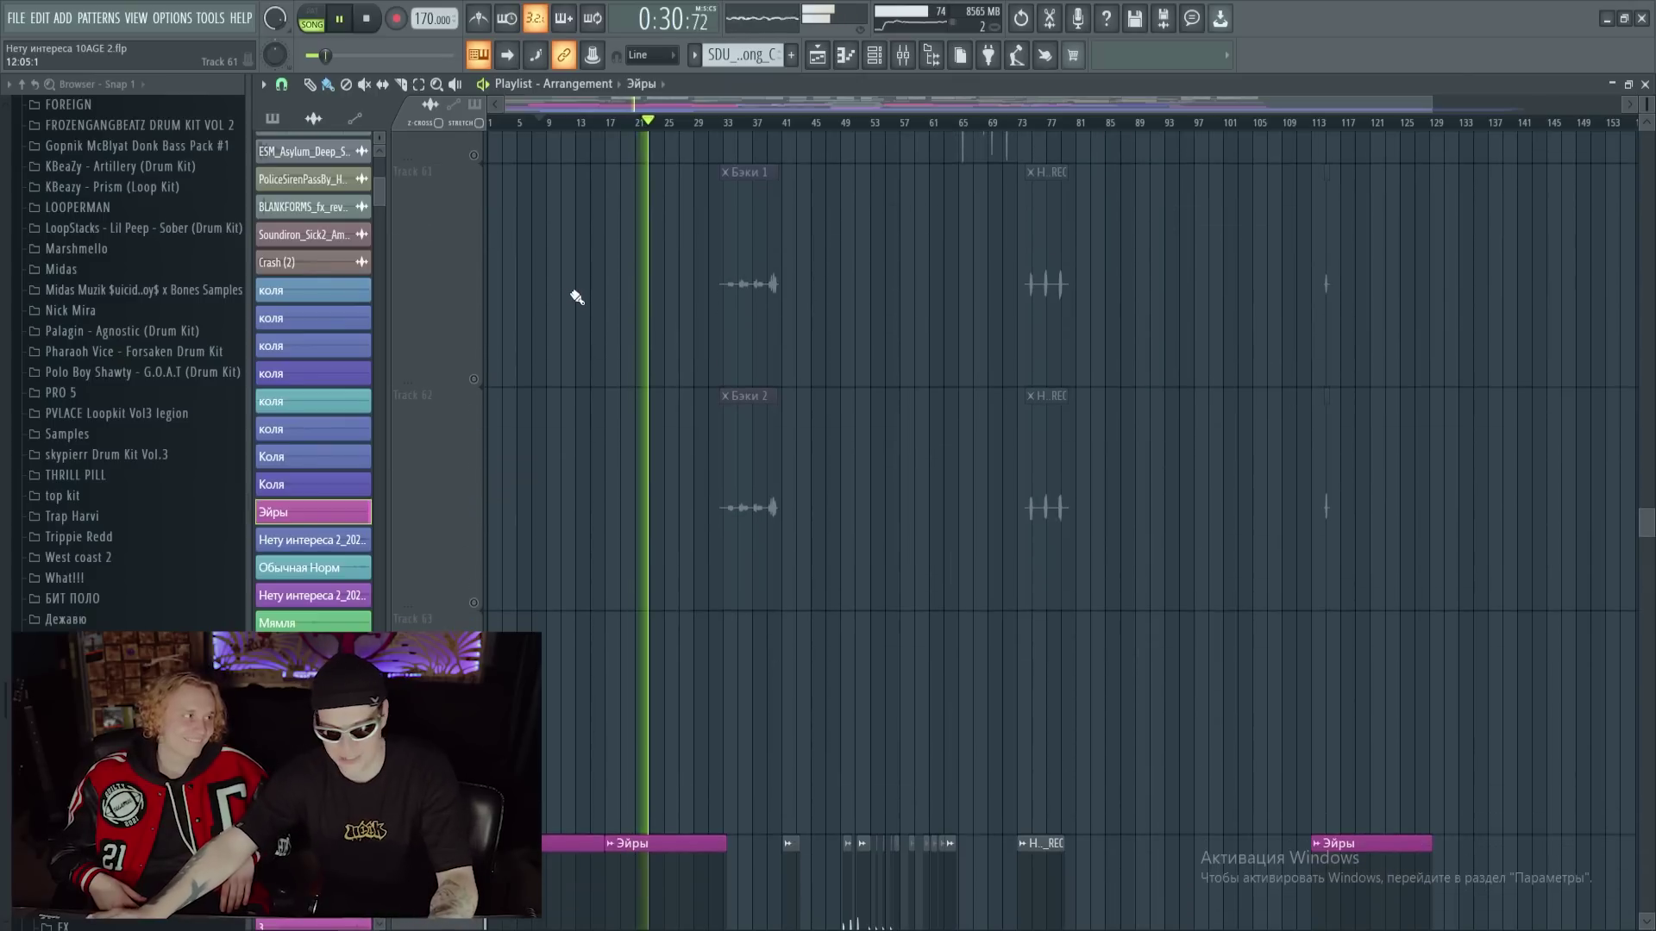
{"action": "scroll", "coordinate": [577, 293], "scroll_direction": "down", "scroll_amount": 3}
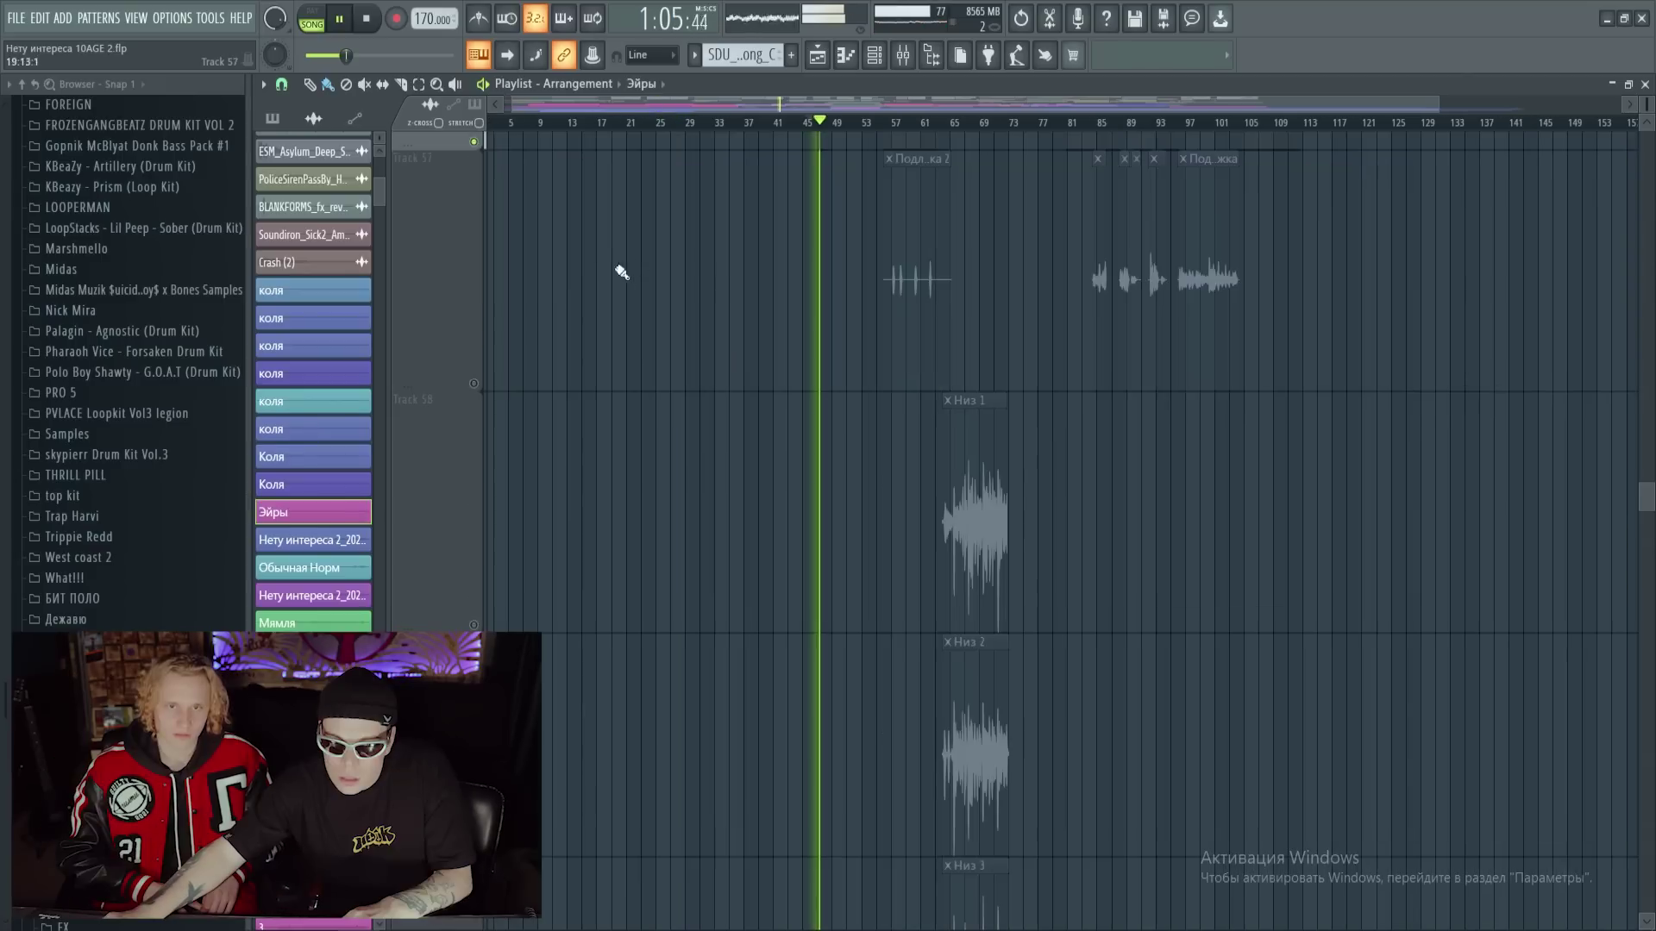
{"action": "scroll", "coordinate": [523, 384], "scroll_direction": "down", "scroll_amount": 6}
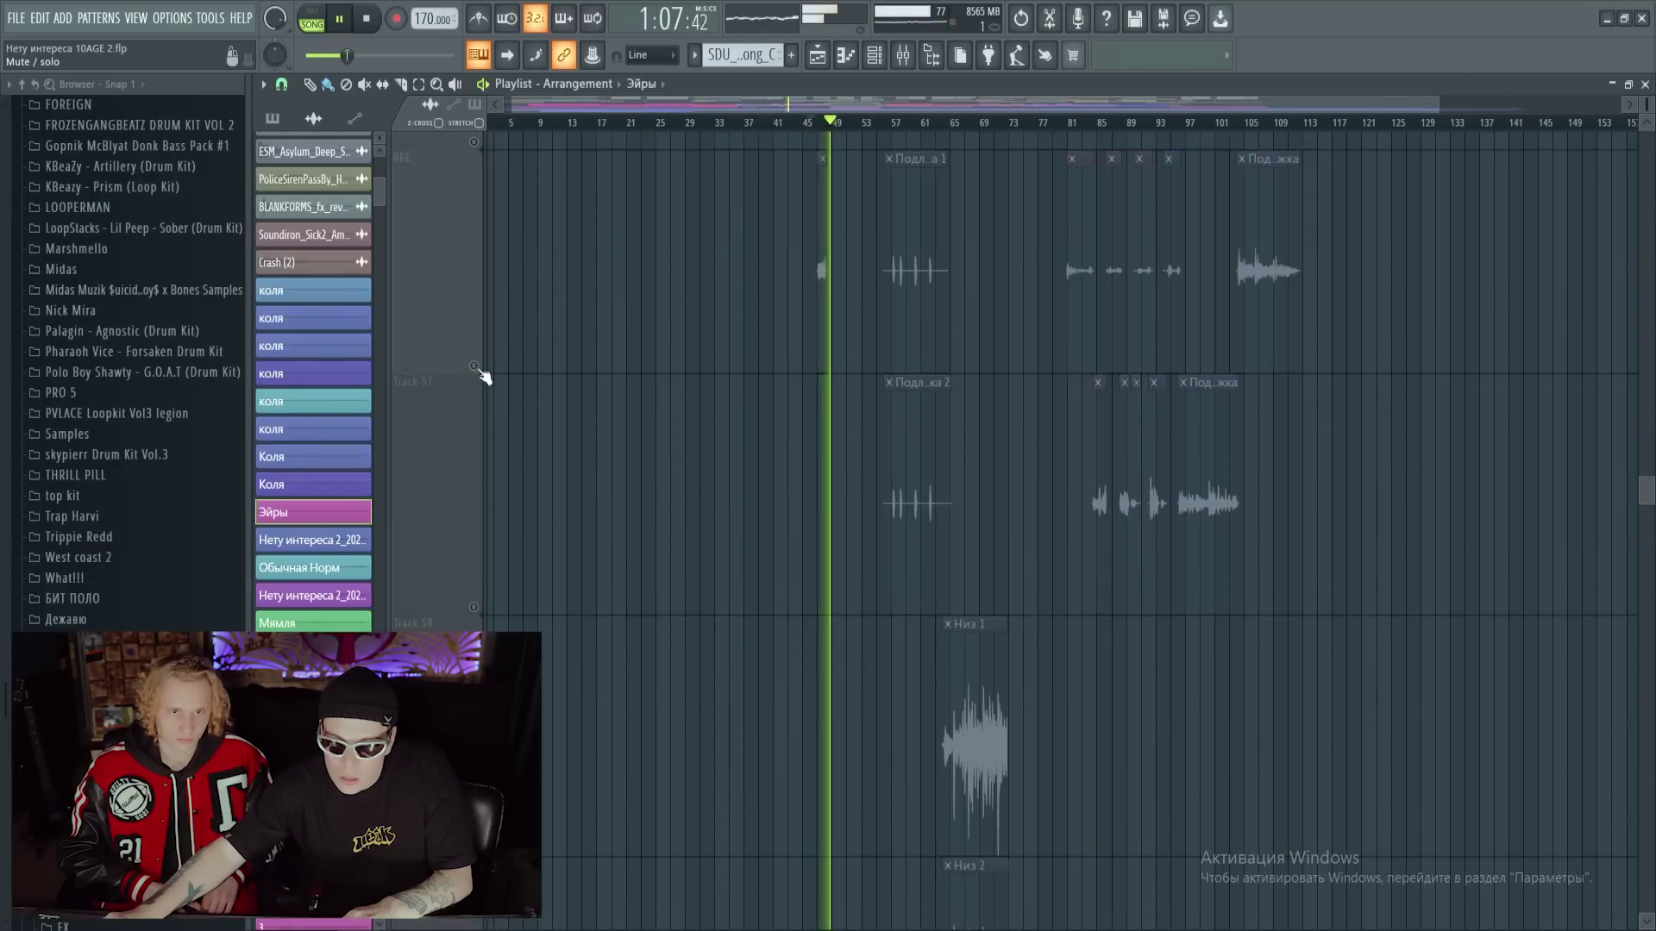
{"action": "scroll", "coordinate": [591, 373], "scroll_direction": "down", "scroll_amount": 7}
{"action": "scroll", "coordinate": [664, 442], "scroll_direction": "up", "scroll_amount": 1}
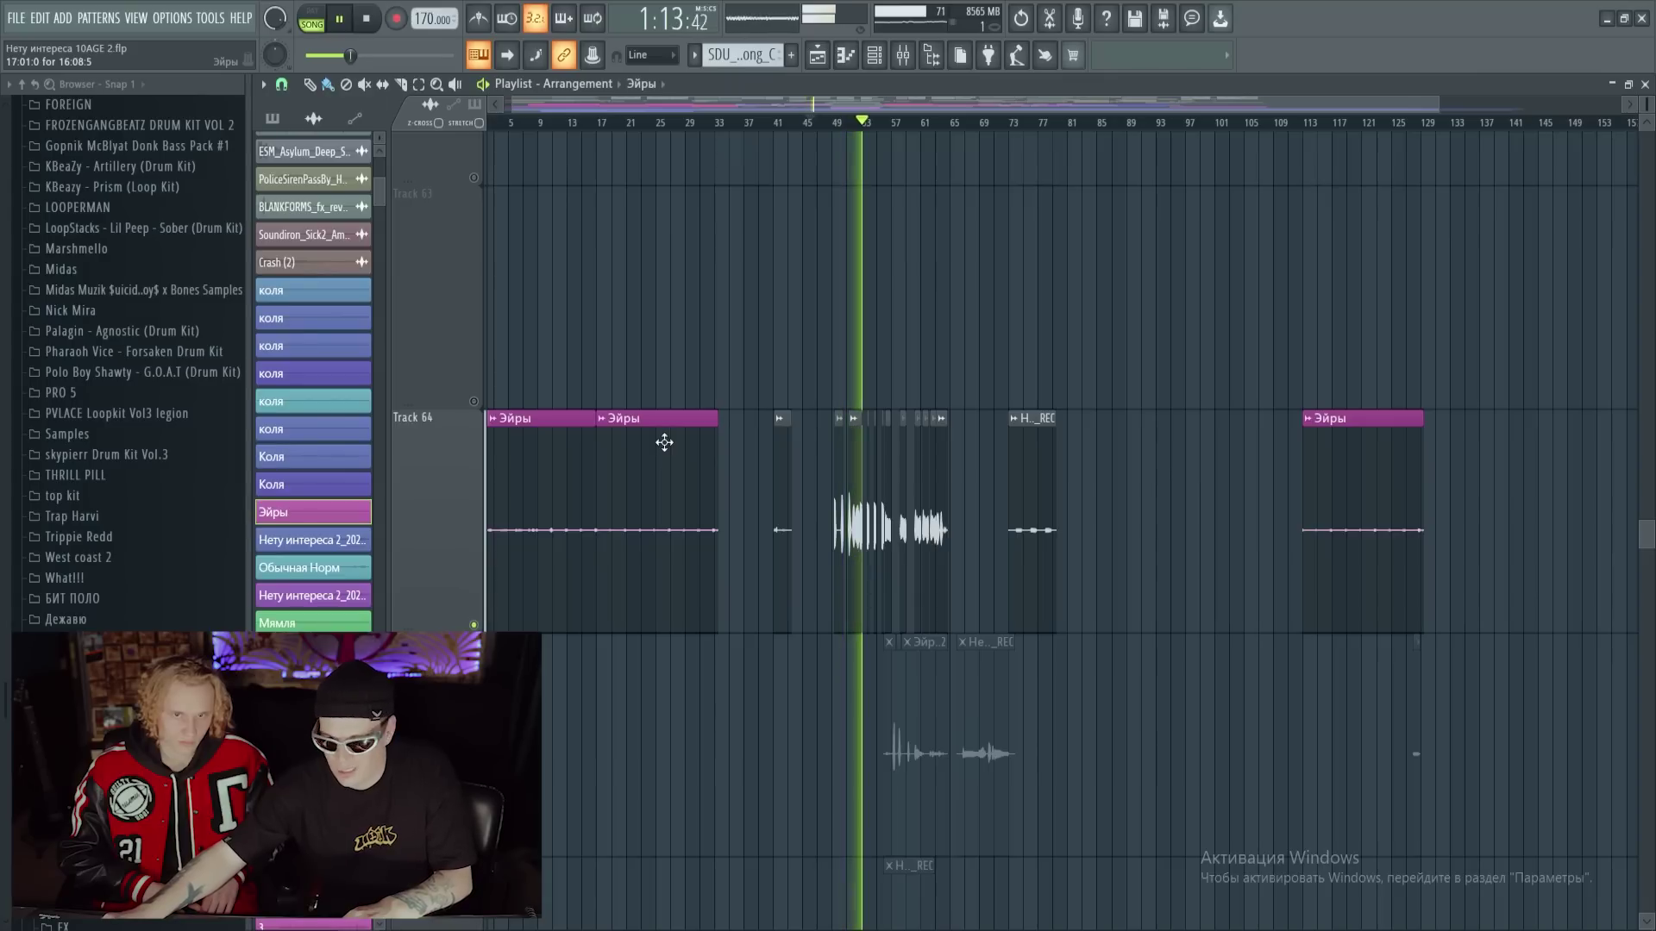
{"action": "scroll", "coordinate": [831, 492], "scroll_direction": "down", "scroll_amount": 1}
{"action": "scroll", "coordinate": [835, 520], "scroll_direction": "up", "scroll_amount": 1}
{"action": "scroll", "coordinate": [820, 491], "scroll_direction": "down", "scroll_amount": 1}
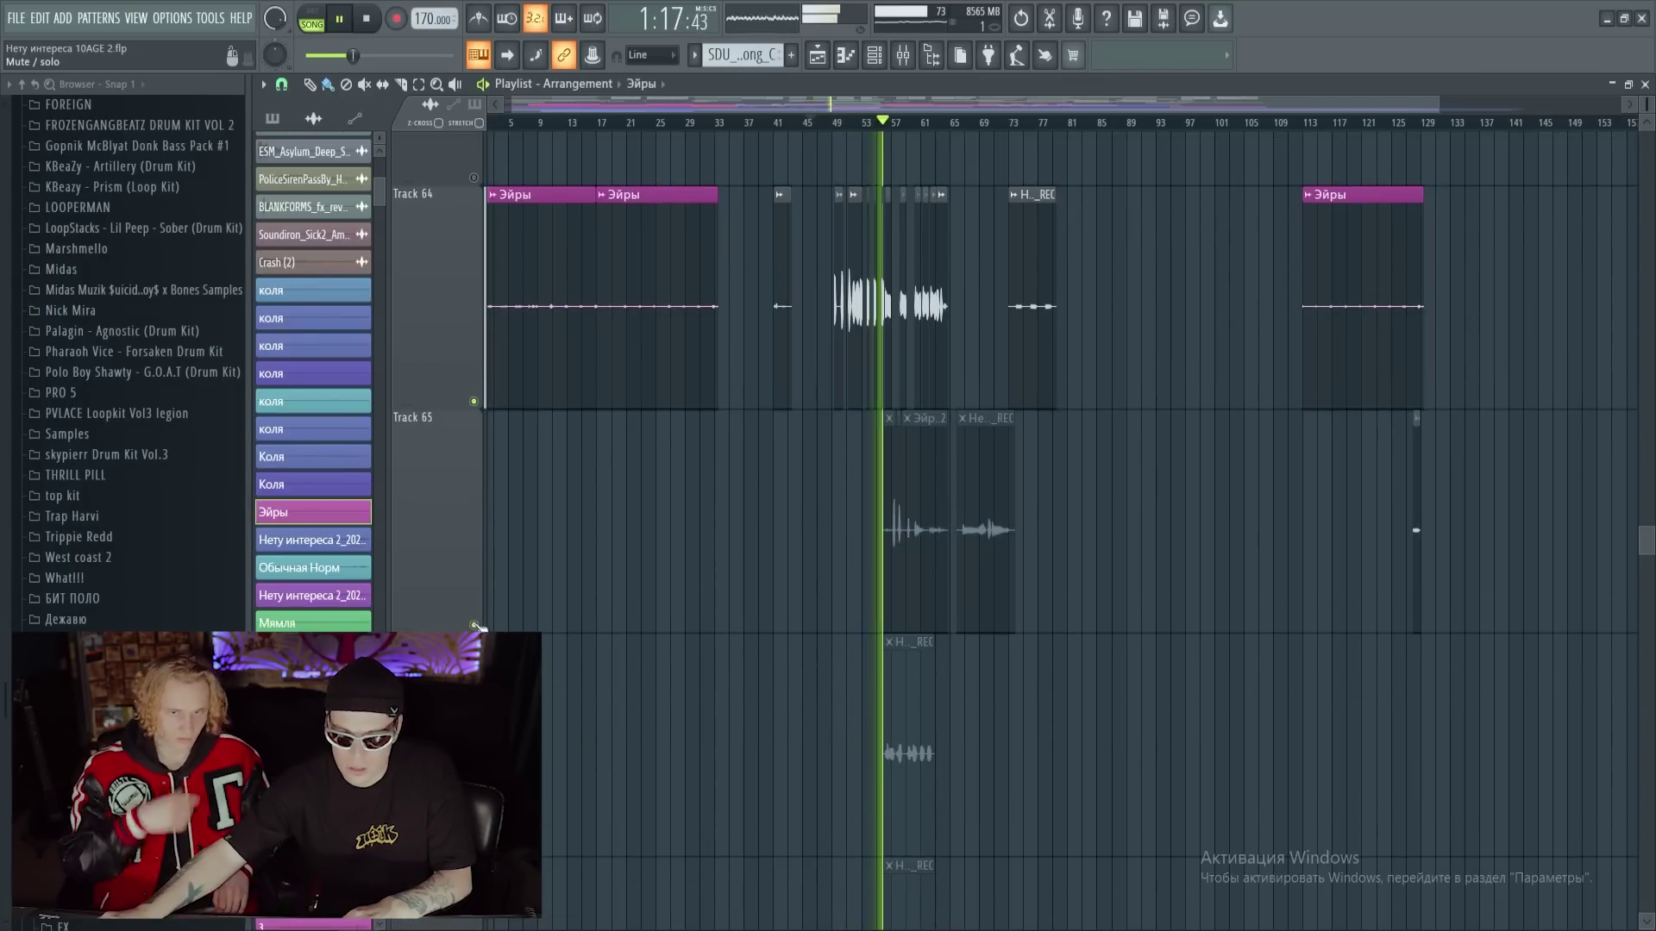
Stop playback and examine the recorded ad-lib clips on Track 64 around bar 57 up close
{"action": "key", "text": "space"}
{"action": "scroll", "coordinate": [907, 128], "scroll_direction": "up", "scroll_amount": 5}
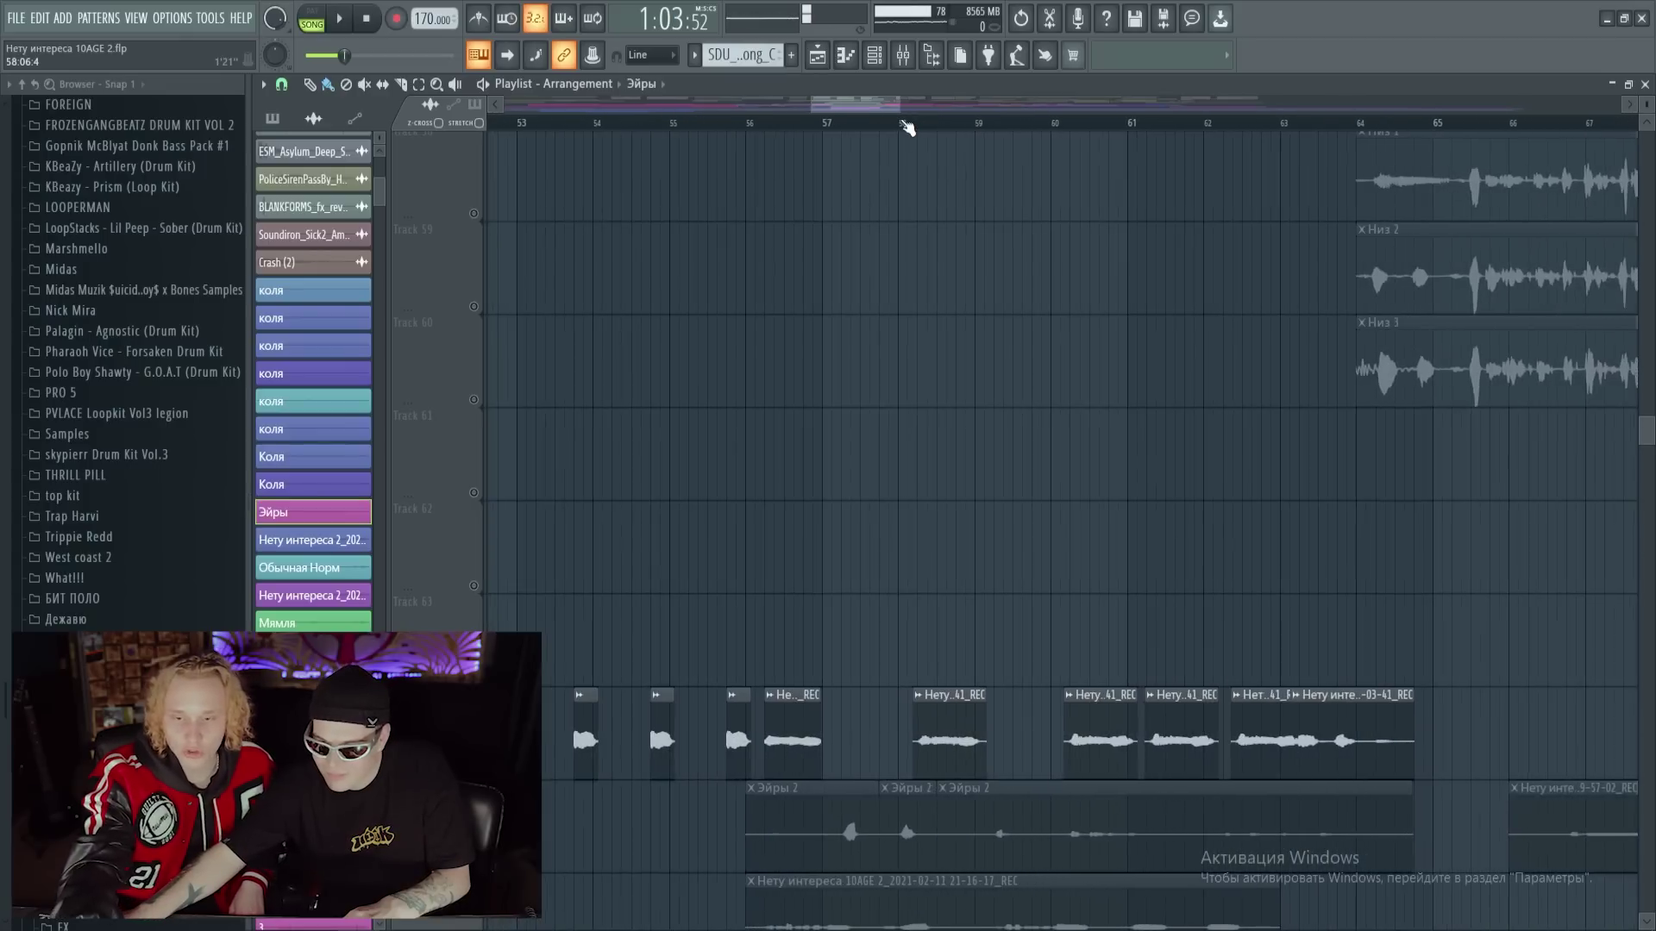
{"action": "scroll", "coordinate": [908, 128], "scroll_direction": "up", "scroll_amount": 2}
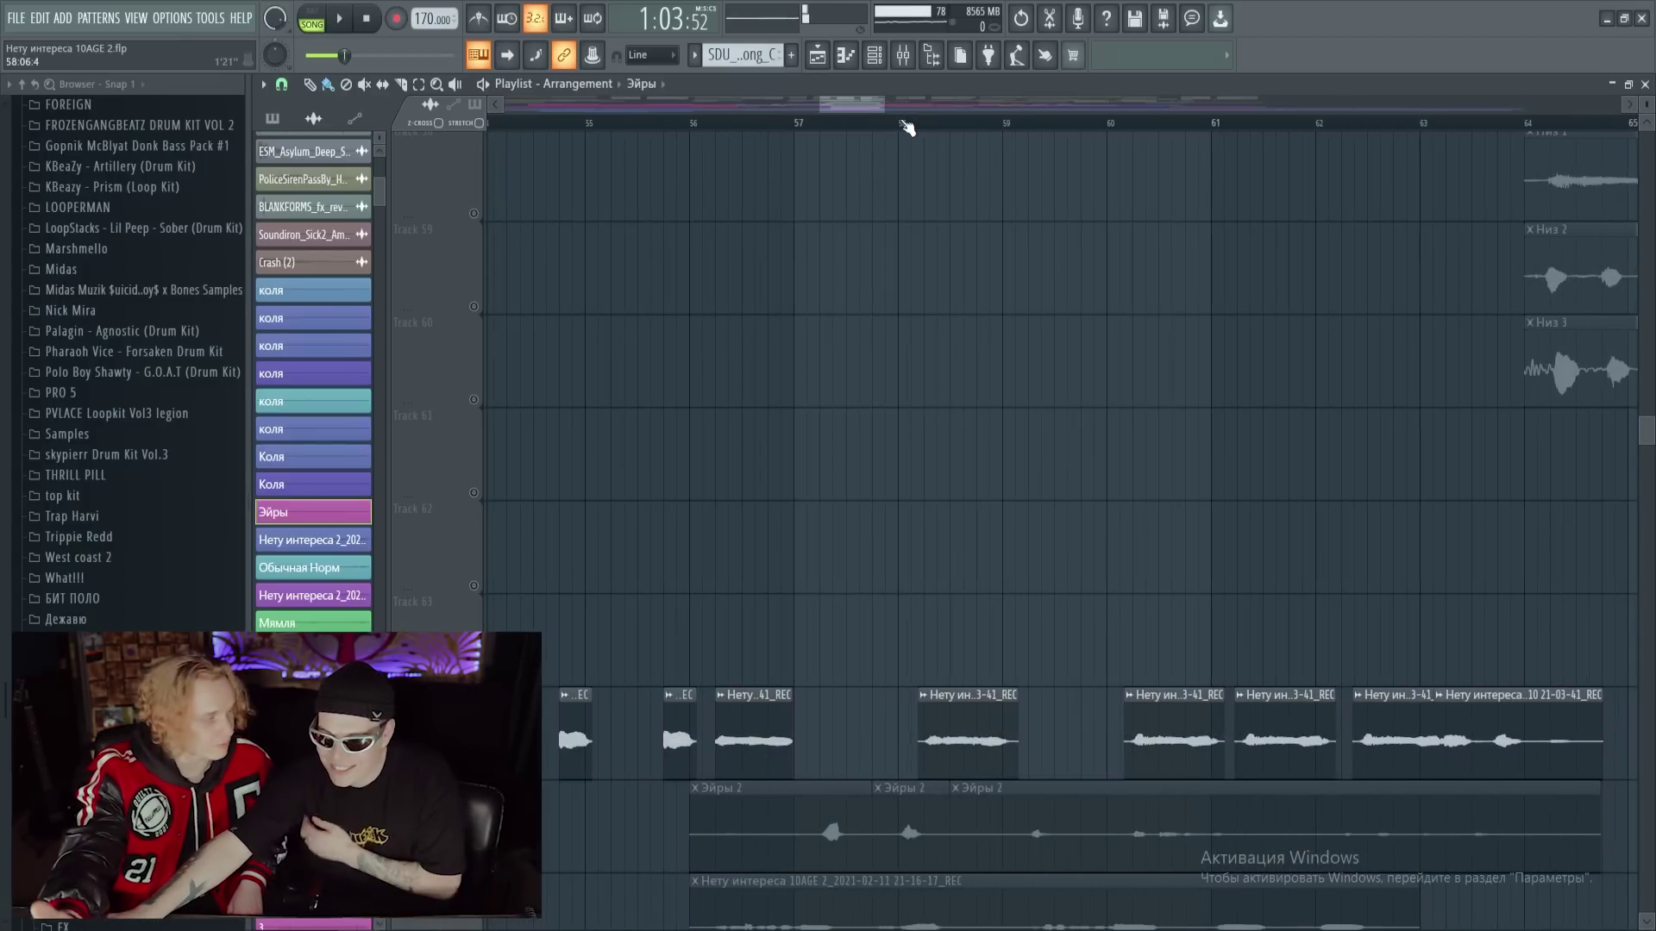
{"action": "scroll", "coordinate": [907, 128], "scroll_direction": "down", "scroll_amount": 10}
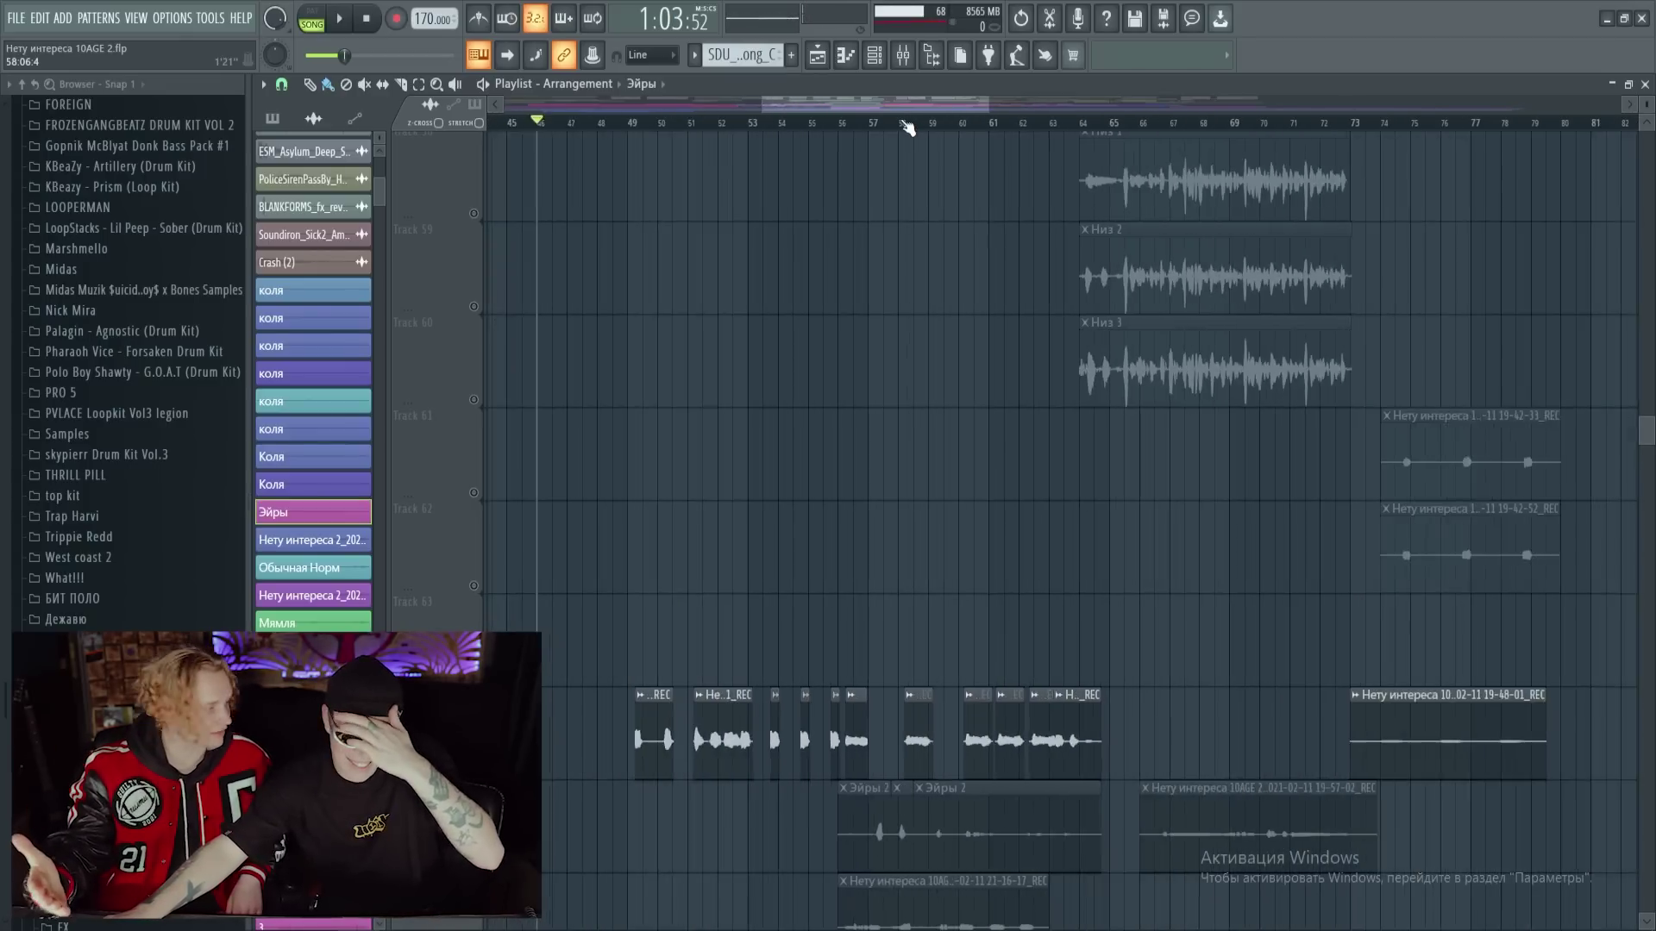
{"action": "scroll", "coordinate": [775, 360], "scroll_direction": "up", "scroll_amount": 5}
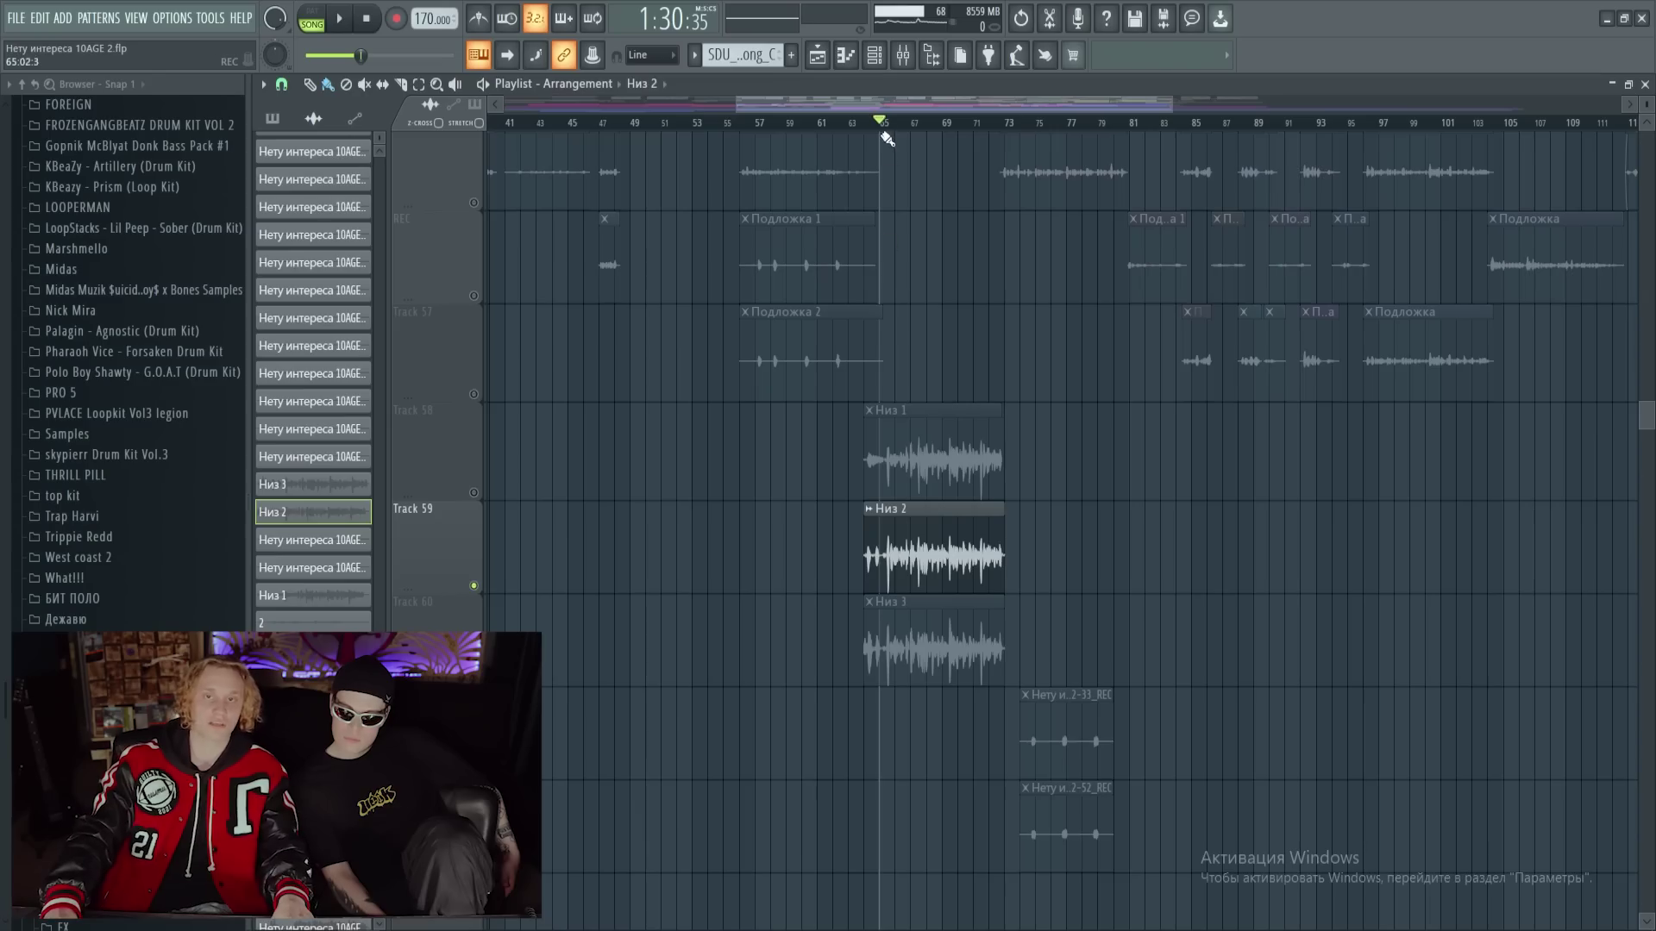
View the FabFilter Pro-Q 3 equalizer curve on mixer Insert 48, which processes the Нету интереса vocal recording
{"action": "scroll", "coordinate": [884, 123], "scroll_direction": "up", "scroll_amount": 2}
{"action": "scroll", "coordinate": [884, 123], "scroll_direction": "down", "scroll_amount": 2}
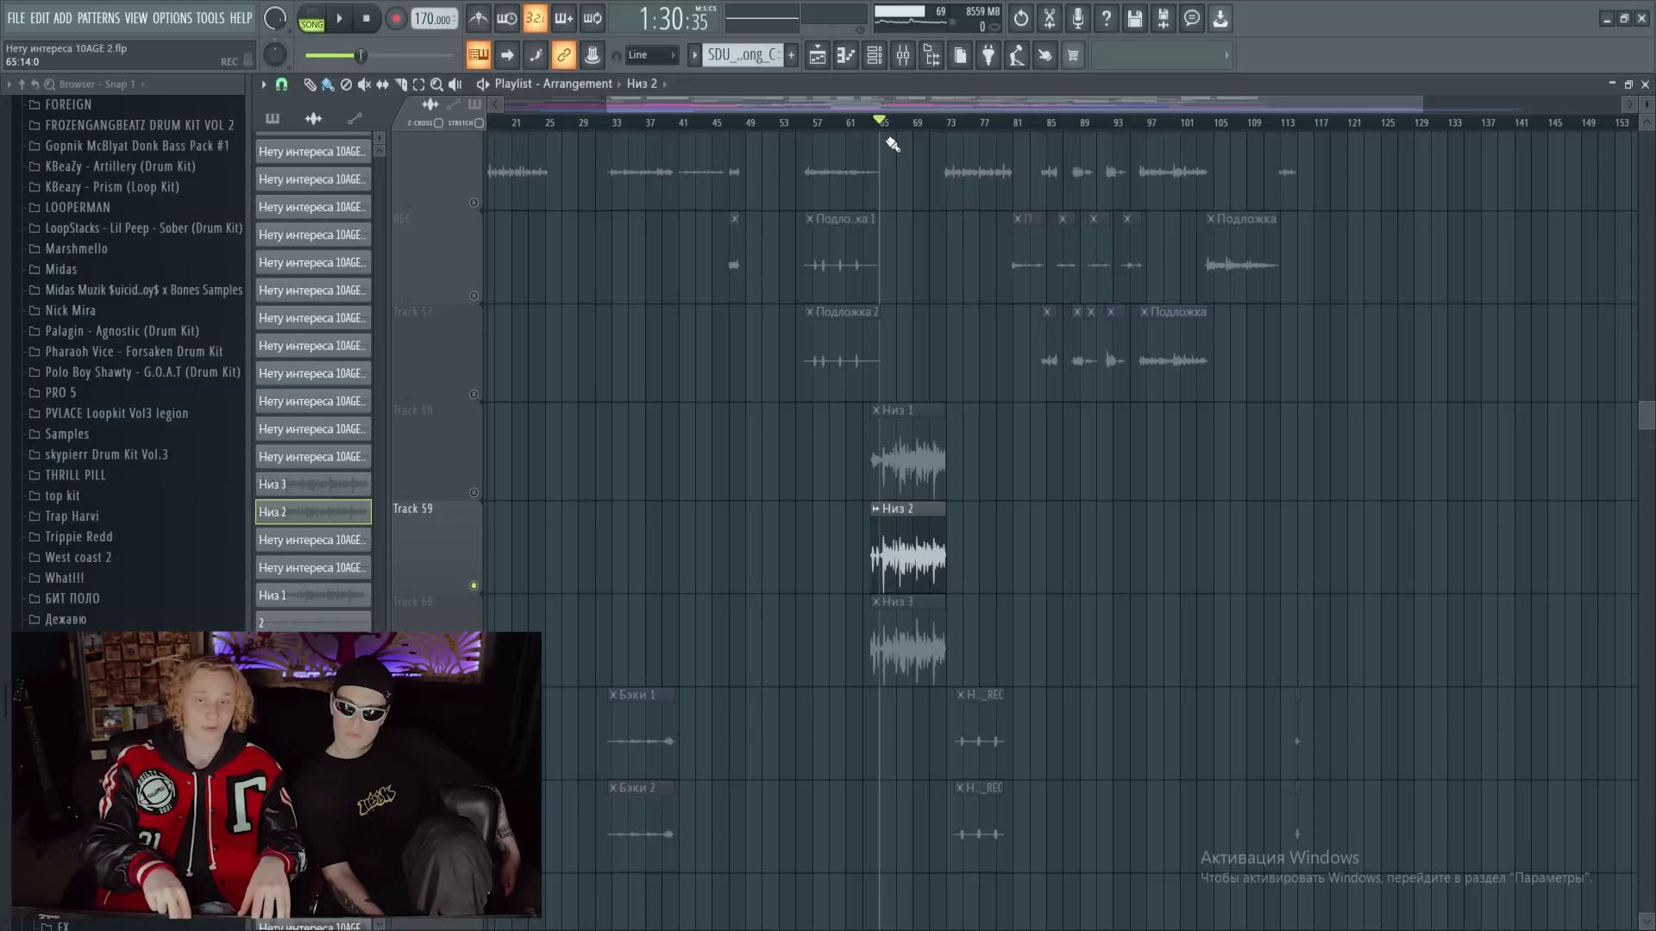
{"action": "left_click", "coordinate": [904, 67]}
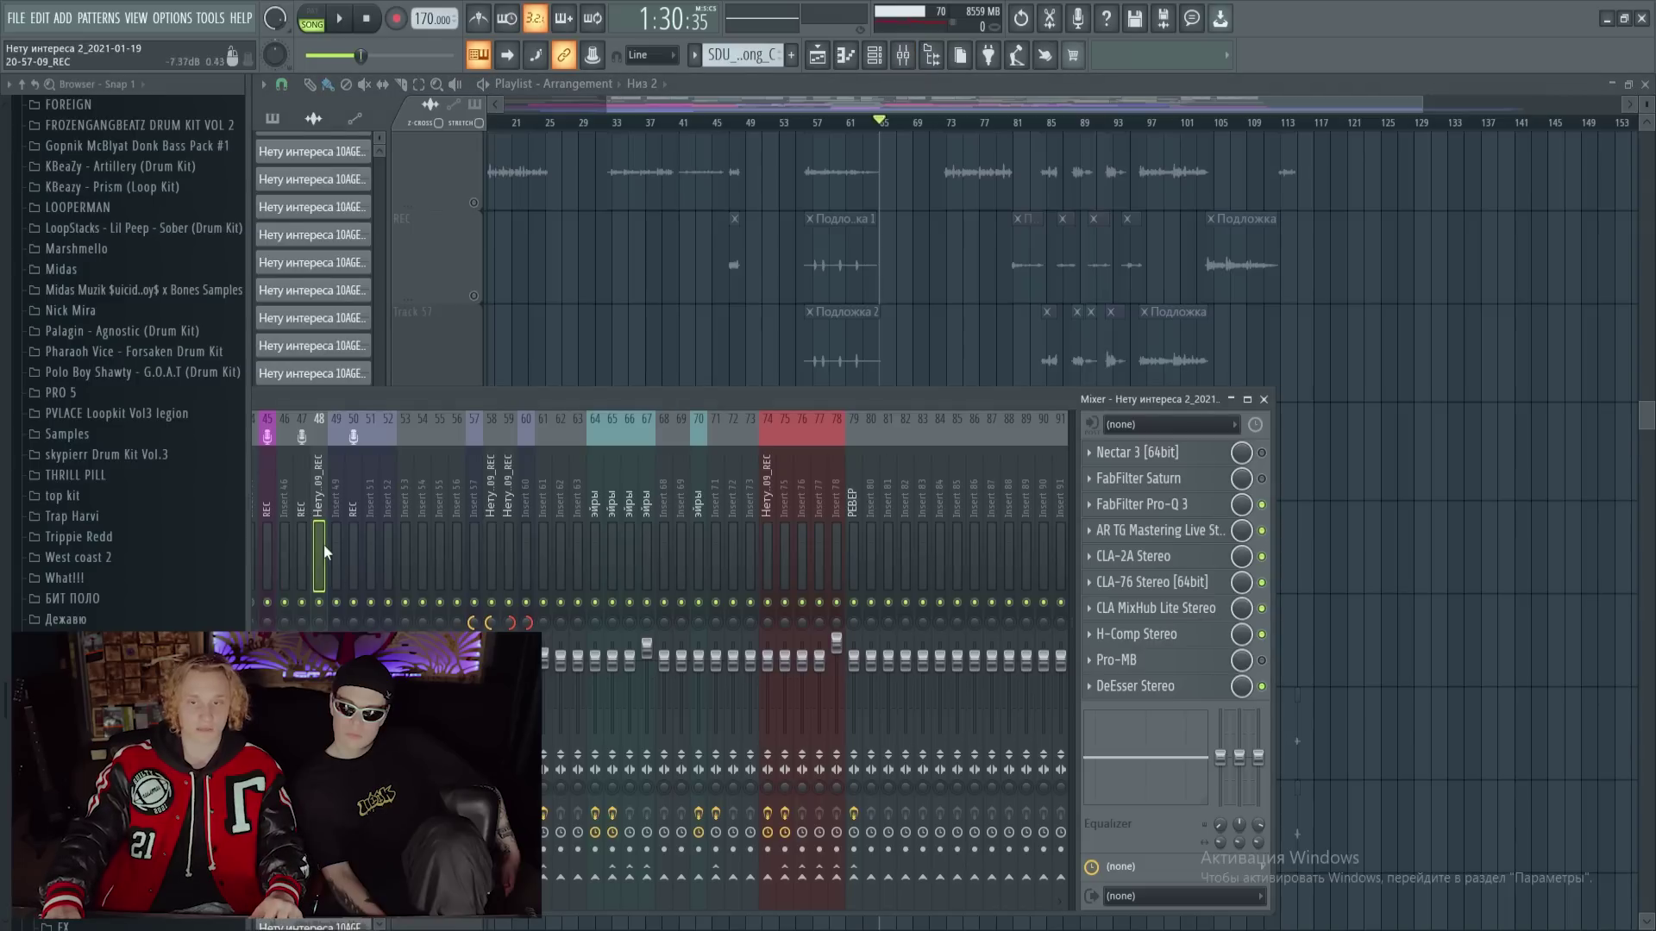
{"action": "left_click", "coordinate": [1182, 506]}
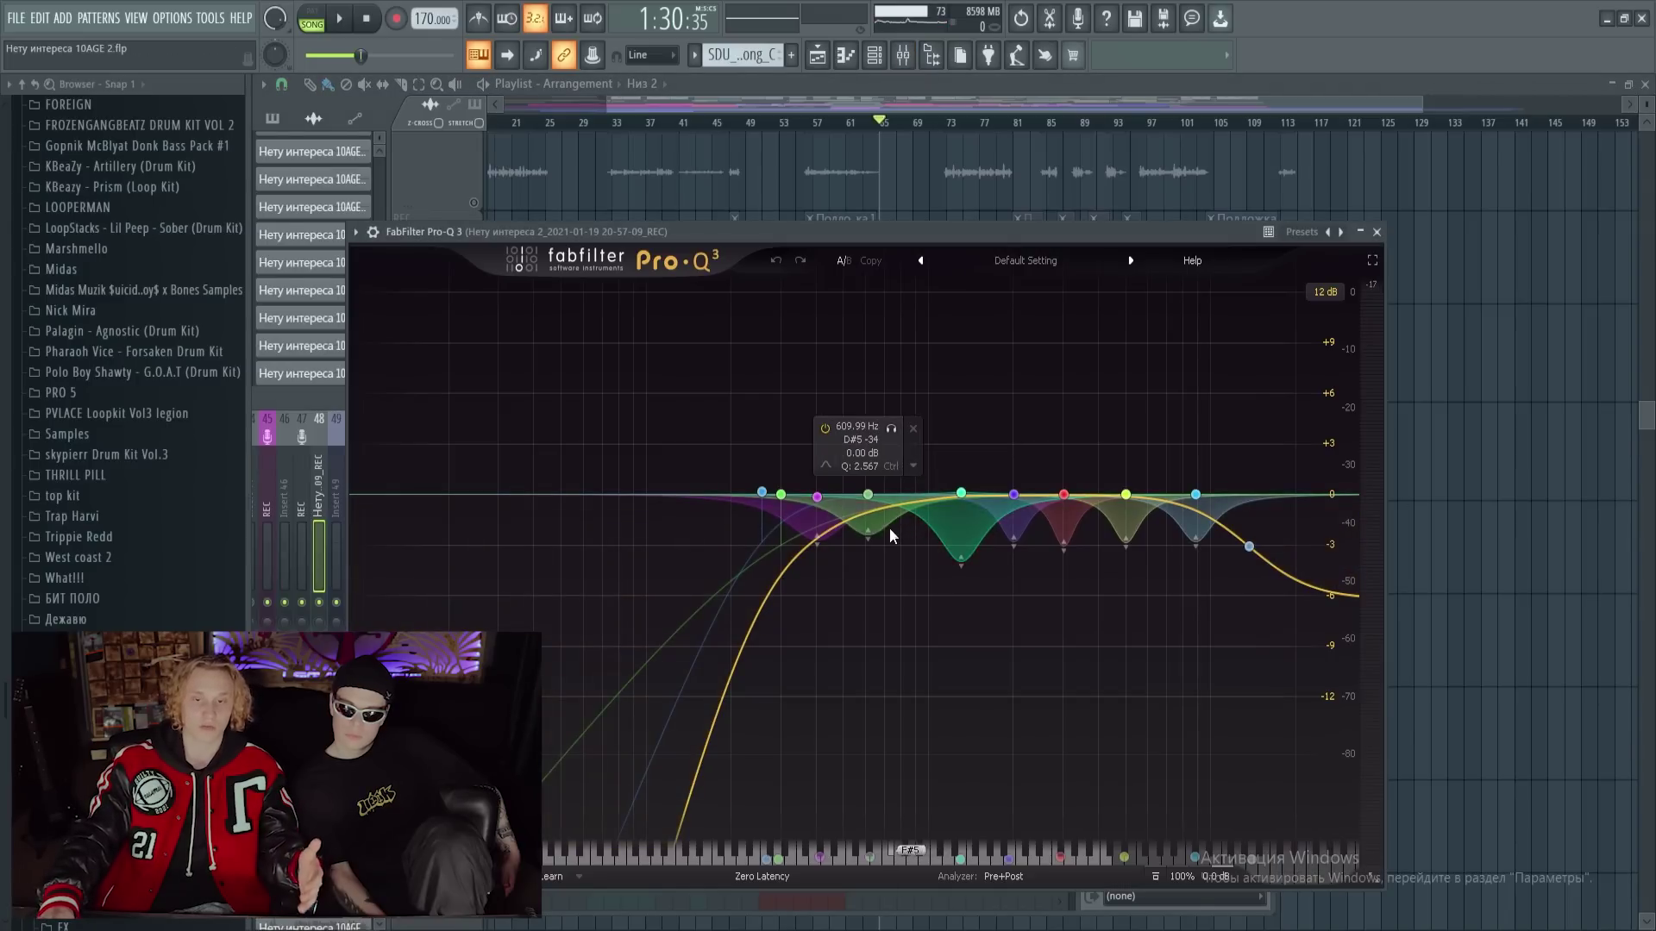